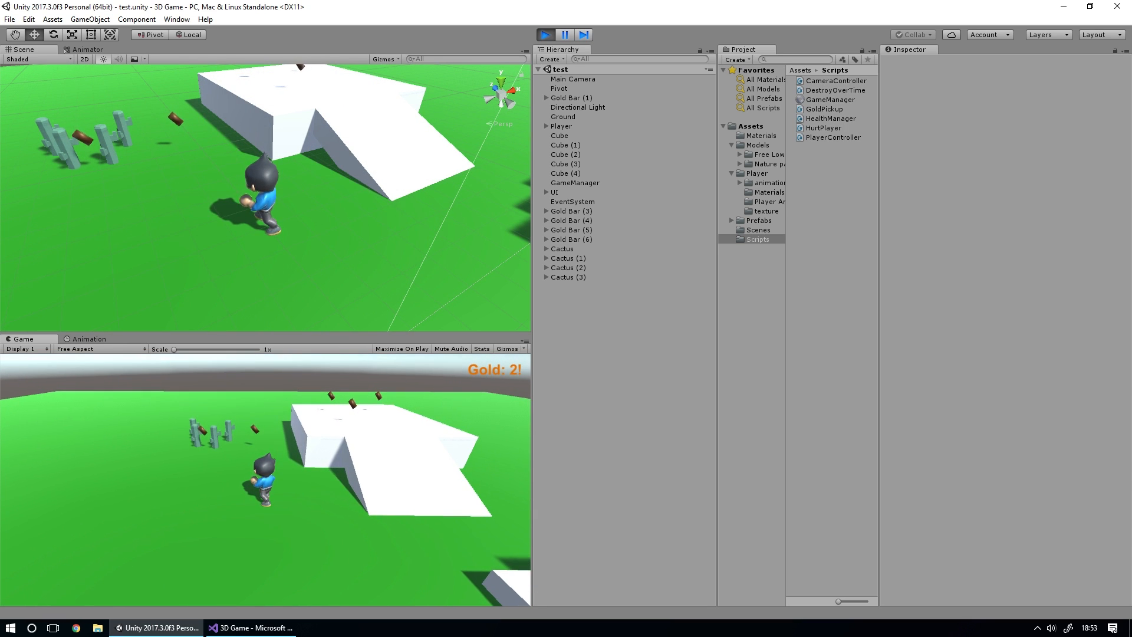
Step: Run the player character around the level to check its movement, and end the play test
key("a")
key("d")
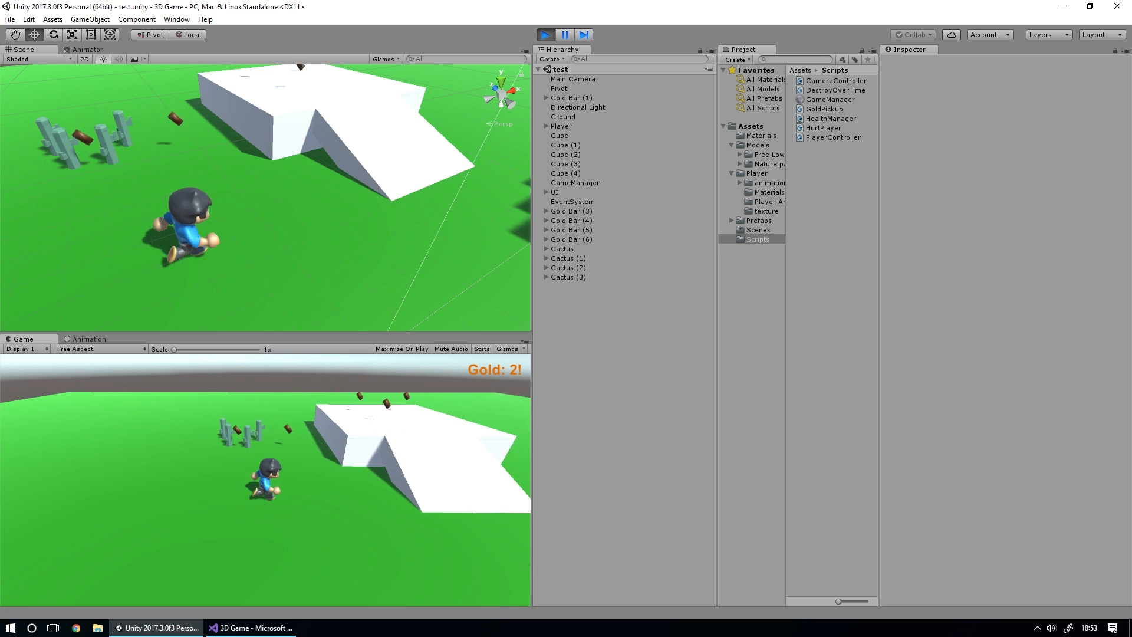
key("w")
key("a")
key("s")
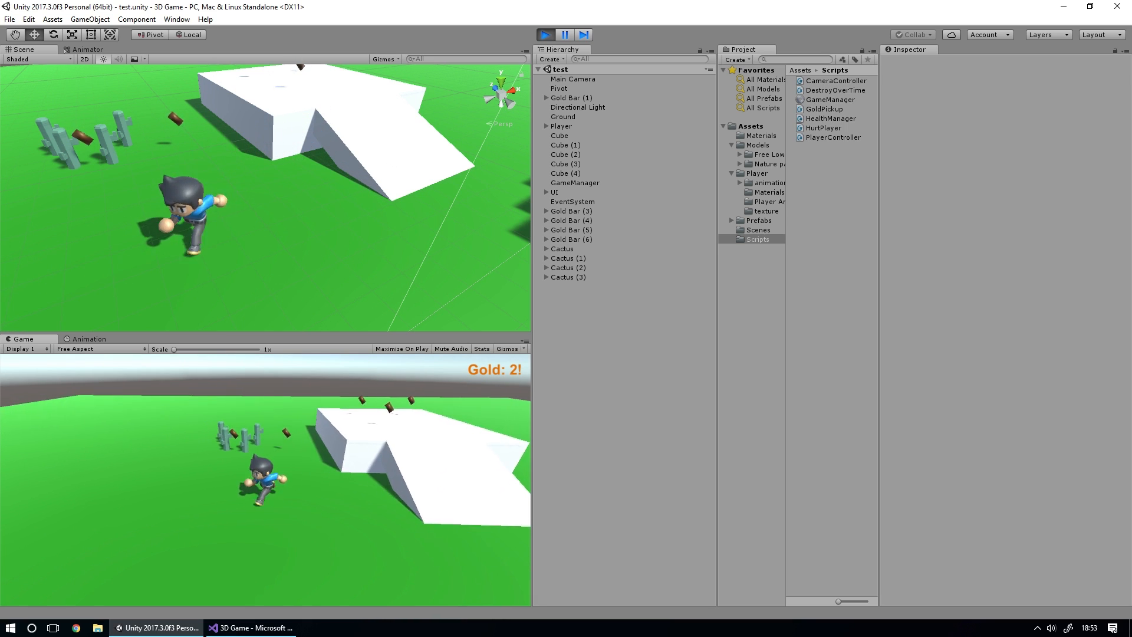
key("d")
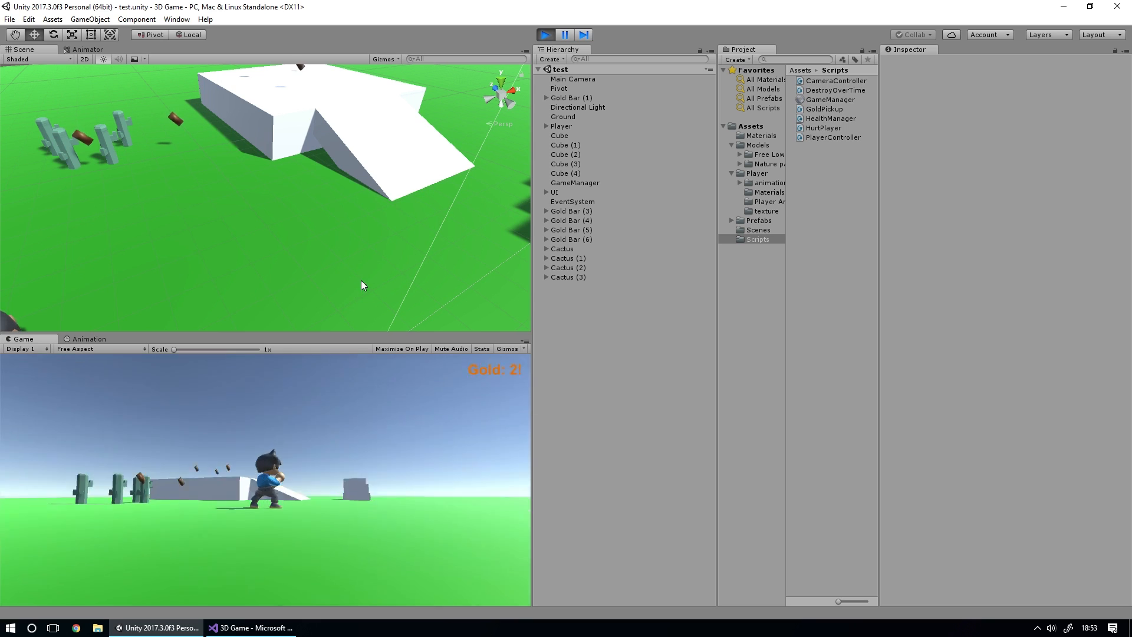
key("ctrl+p")
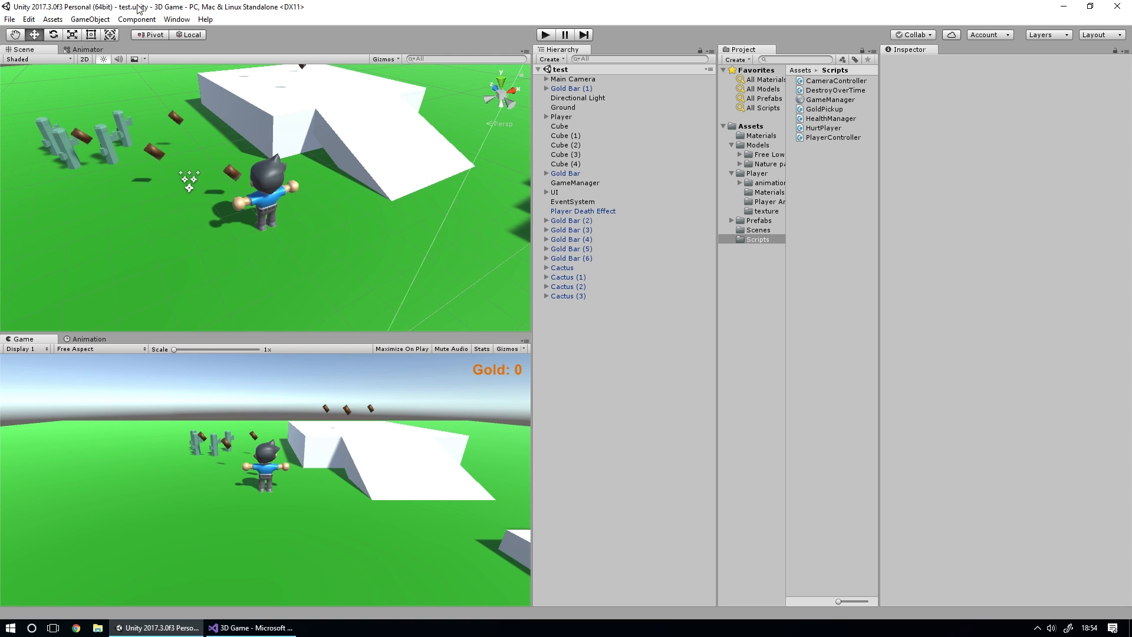
Step: Add a 3D sphere to the scene and place it near the cacti at about X -3.64, Z 6.7
left_click(96, 21)
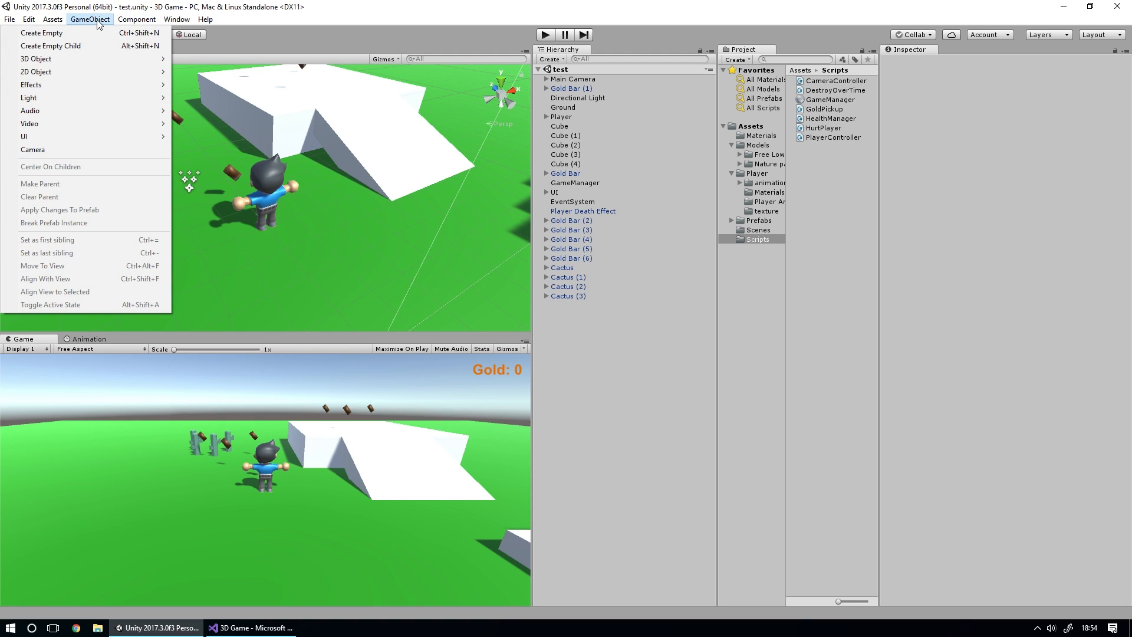
mouse_move(147, 59)
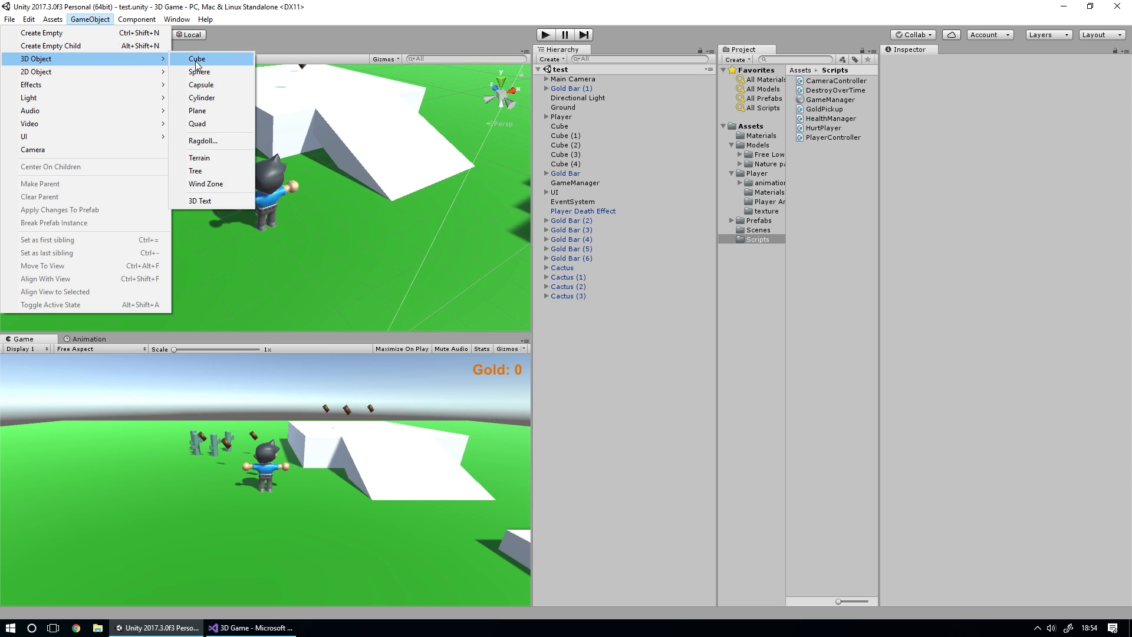
left_click(199, 72)
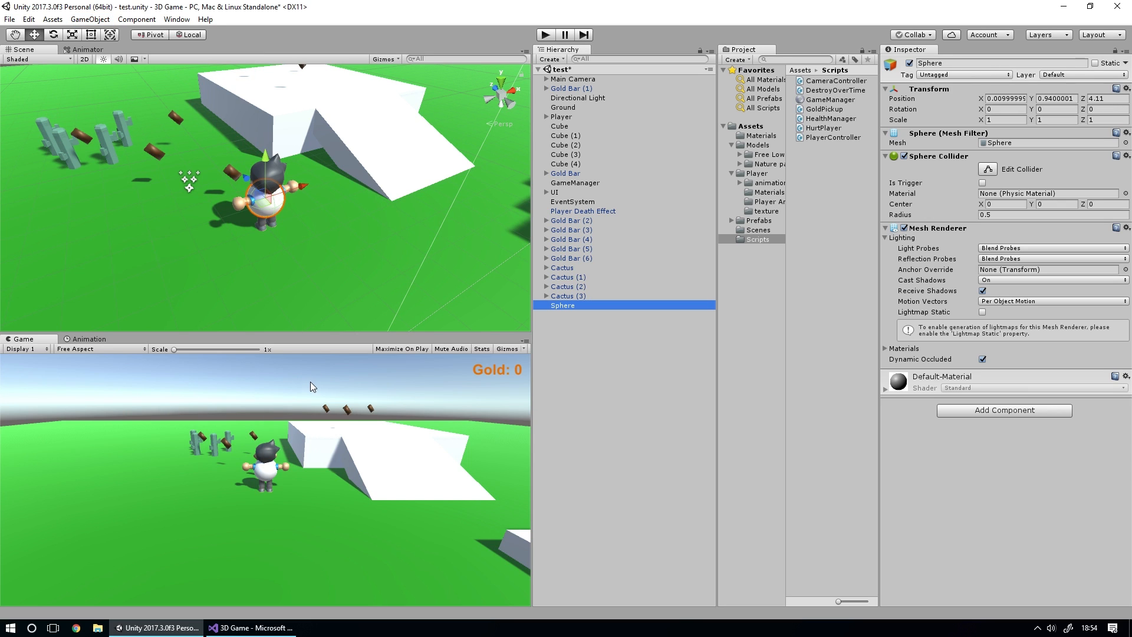
left_click_drag(262, 204, 104, 194)
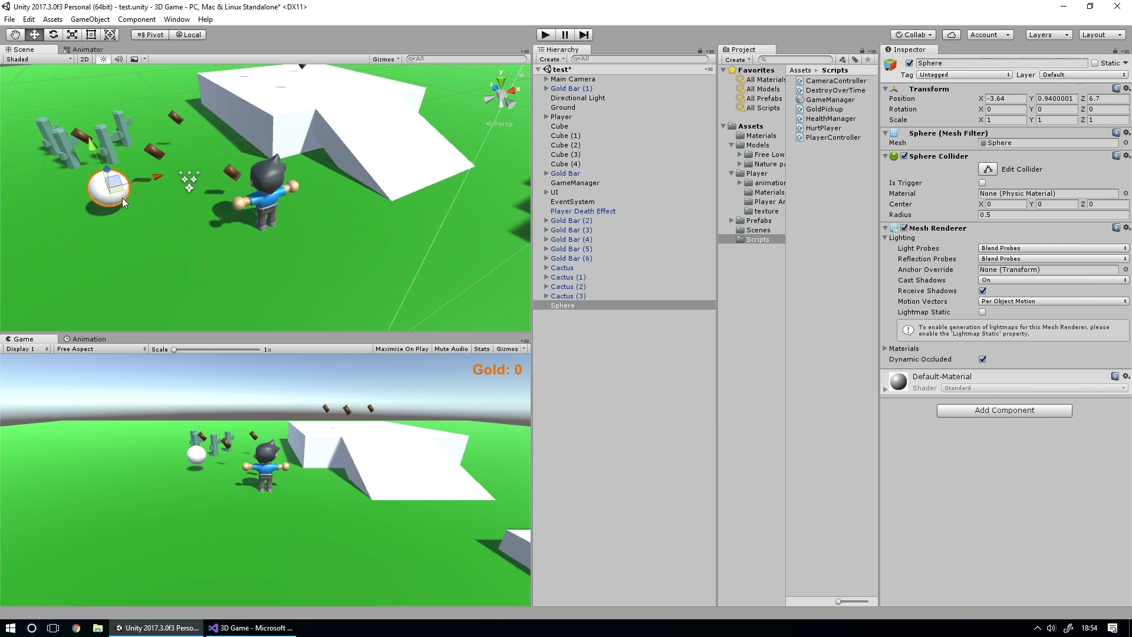
Step: Play-test the level by running the character around the new sphere and the cacti, and end the test
left_click(545, 34)
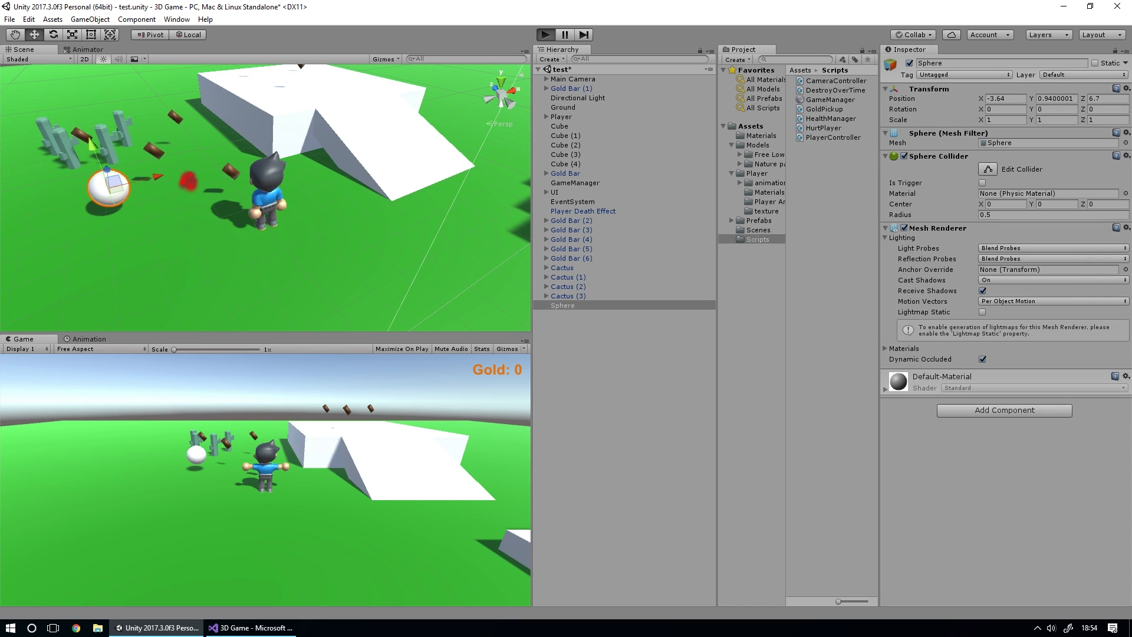
key("w")
key("s")
key("d")
key("a")
key("d")
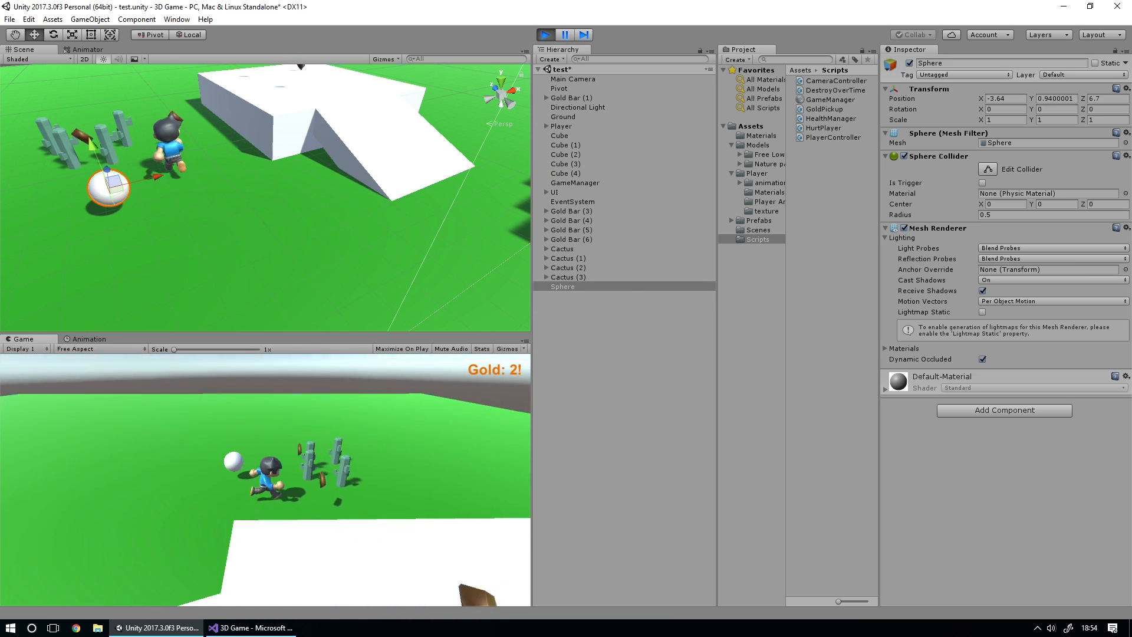
key("s")
key("w")
key("w")
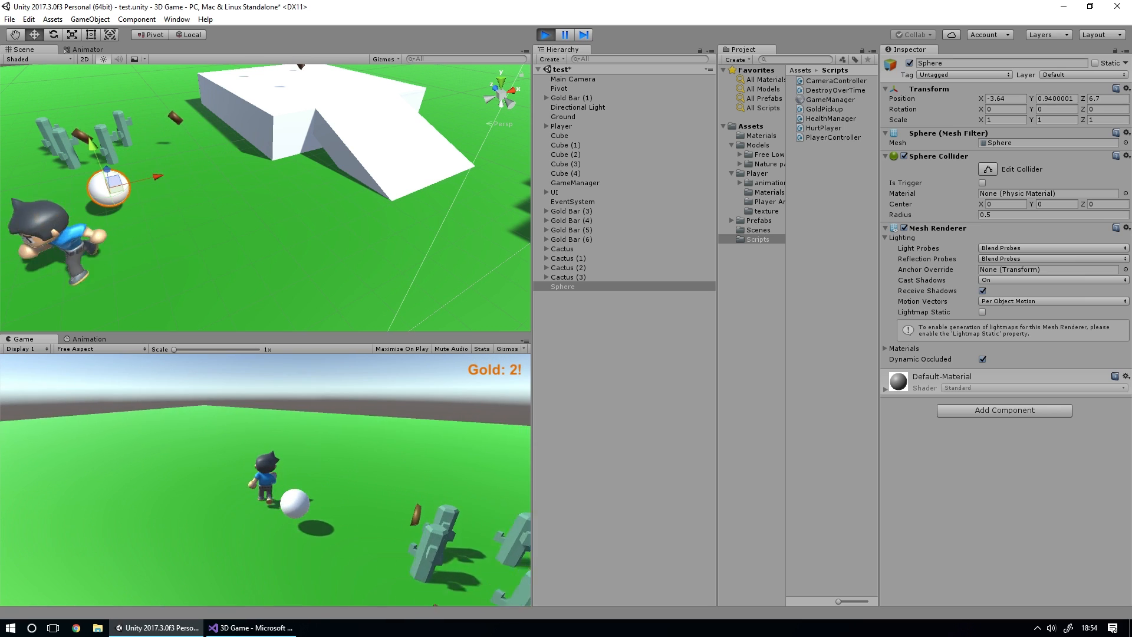
key("s")
key("a")
key("a")
key("d")
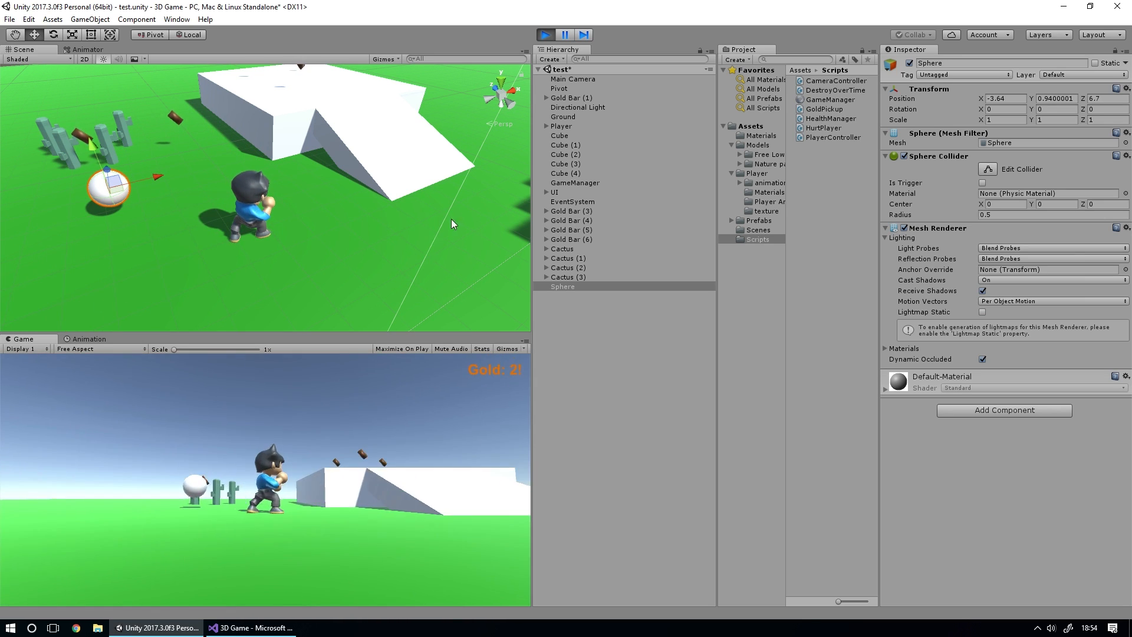
key("ctrl+p")
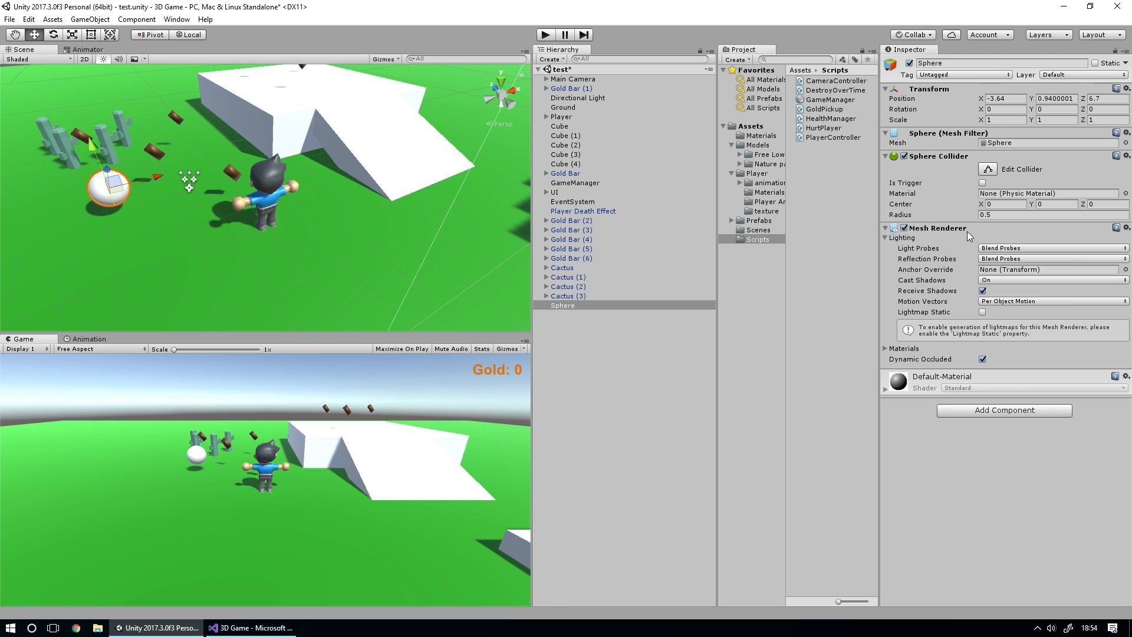
Step: Make the sphere's collider a trigger and rename the sphere Checkpoint
left_click(982, 183)
left_click(561, 304)
left_click(561, 305)
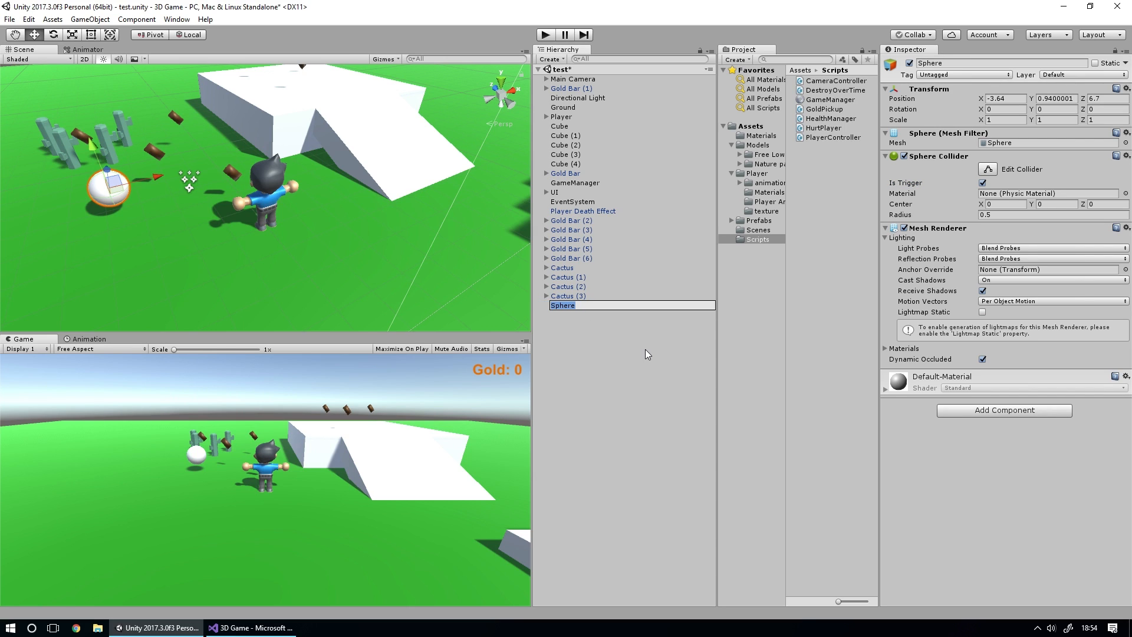
type("Checkpoint")
key("Return")
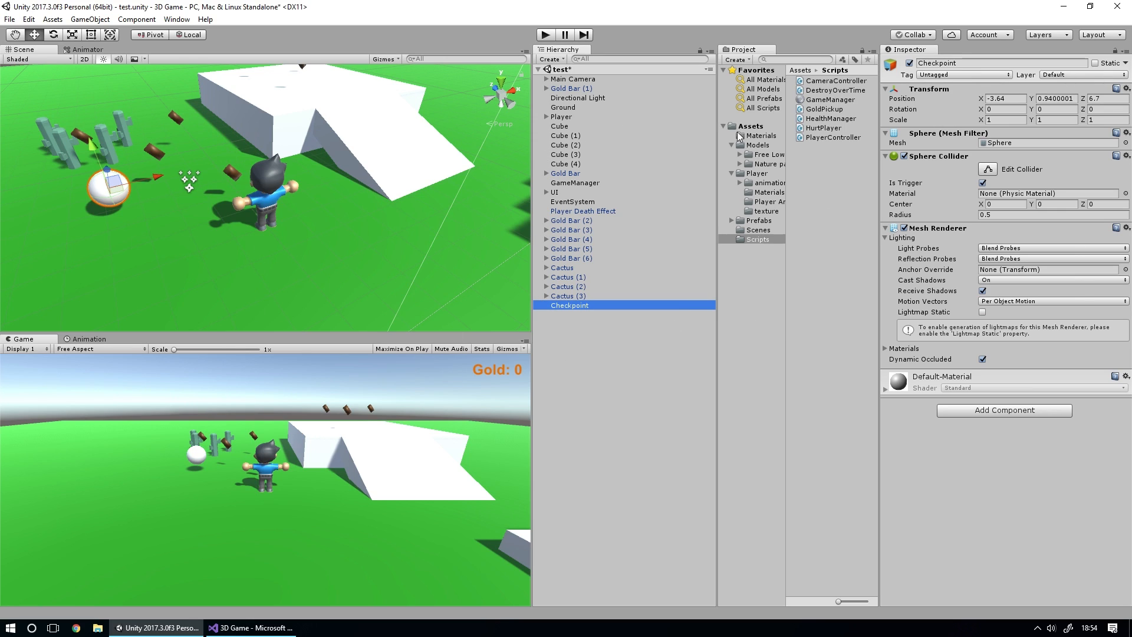
Step: Create a material named Checkpoint in the Materials folder
left_click(759, 136)
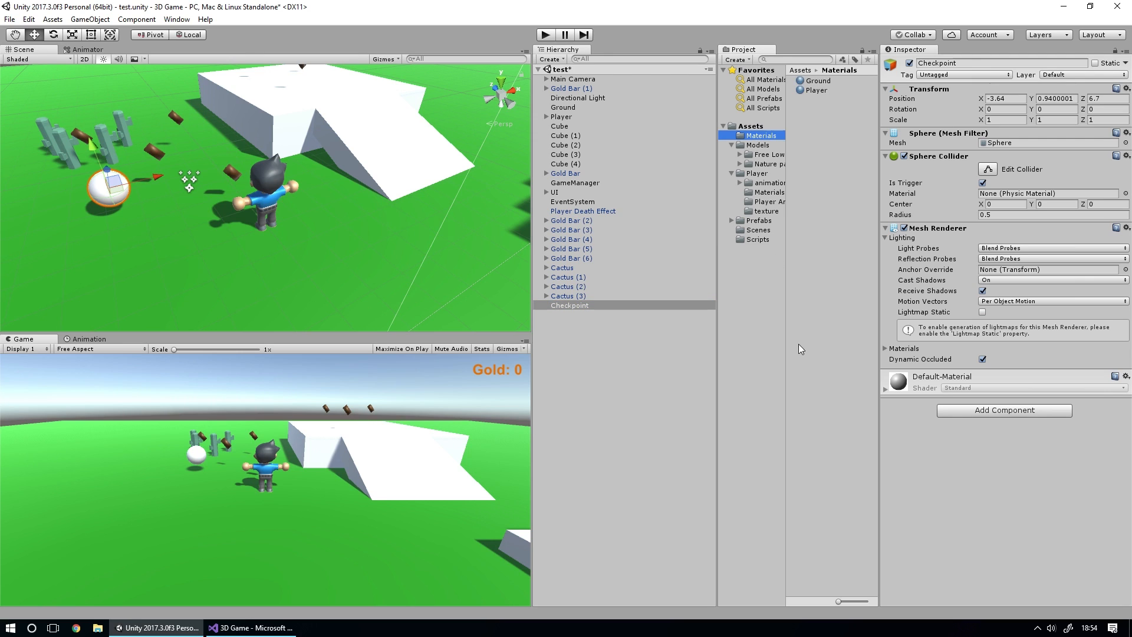
right_click(815, 144)
mouse_move(847, 155)
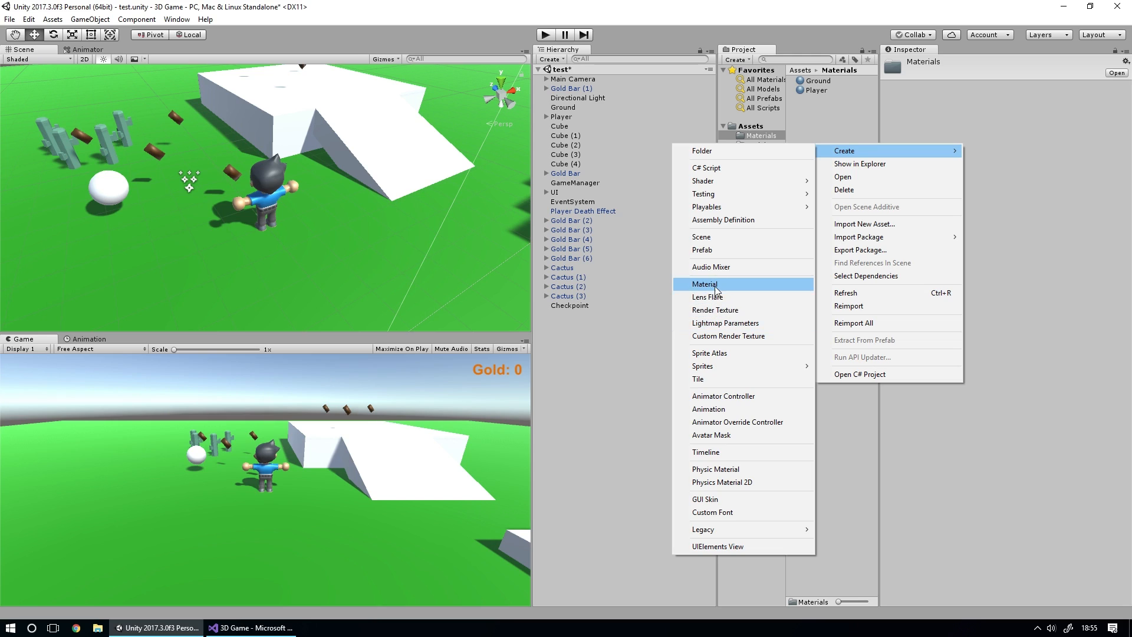
left_click(790, 284)
type("Checkpoint")
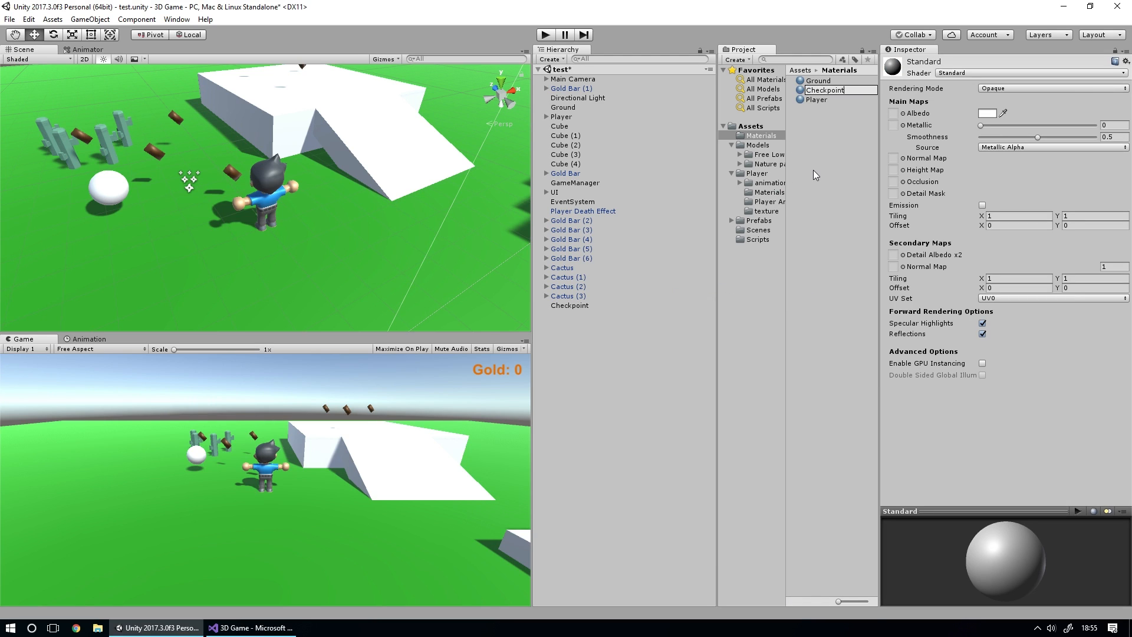
key("Return")
Step: Set the Checkpoint material's albedo to pure red (FF0000) and apply the material to the Checkpoint sphere
left_click(980, 114)
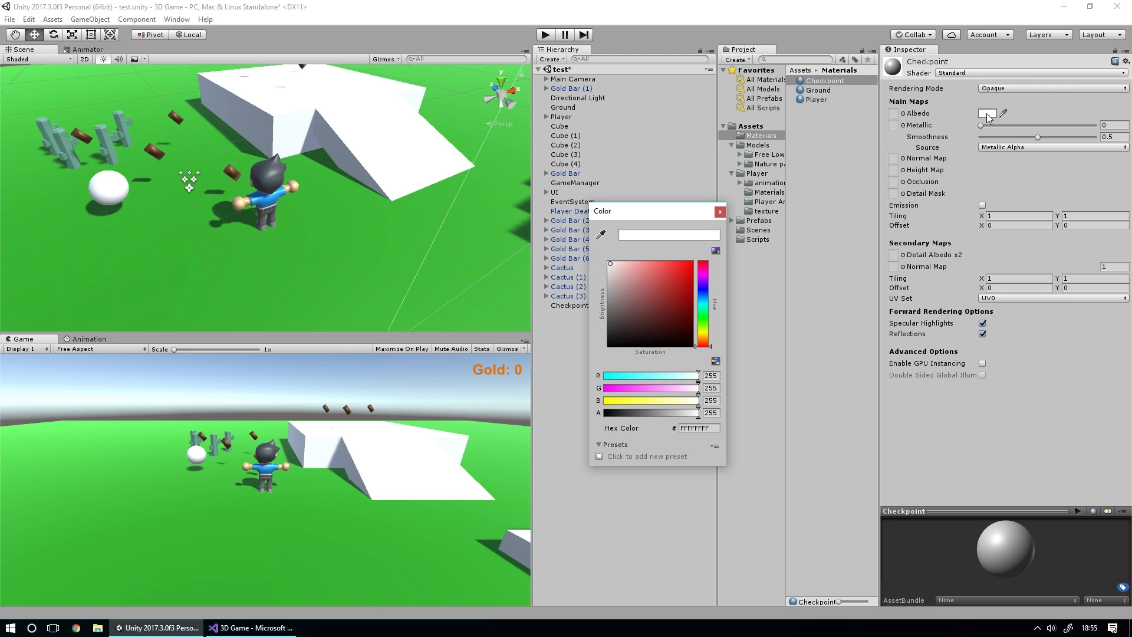
left_click(691, 264)
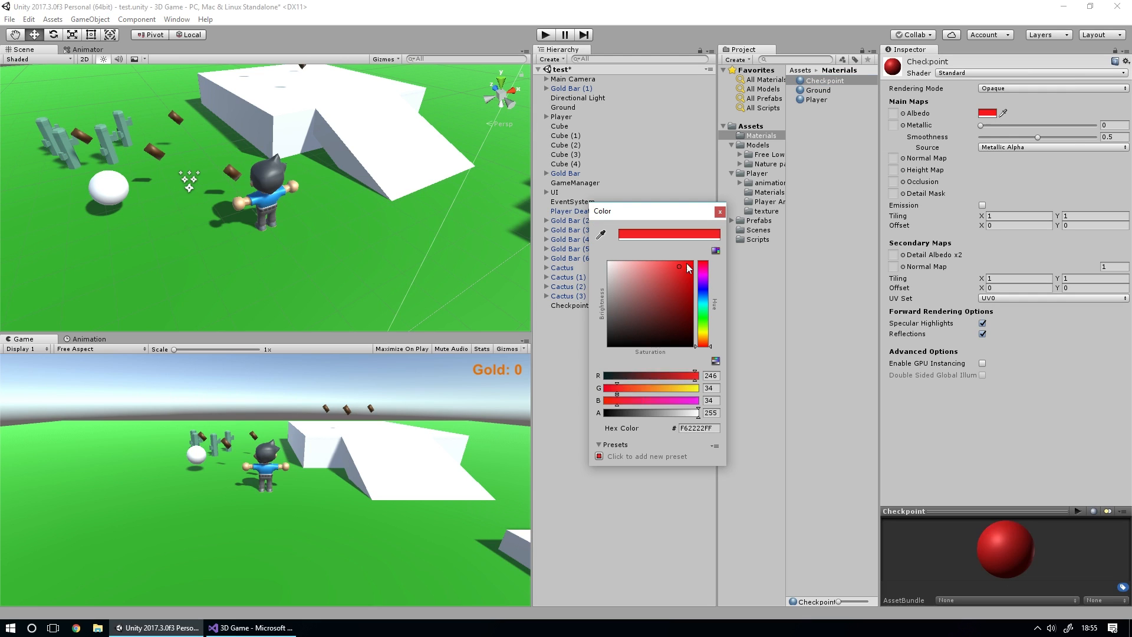
left_click(720, 212)
left_click_drag(815, 82, 107, 189)
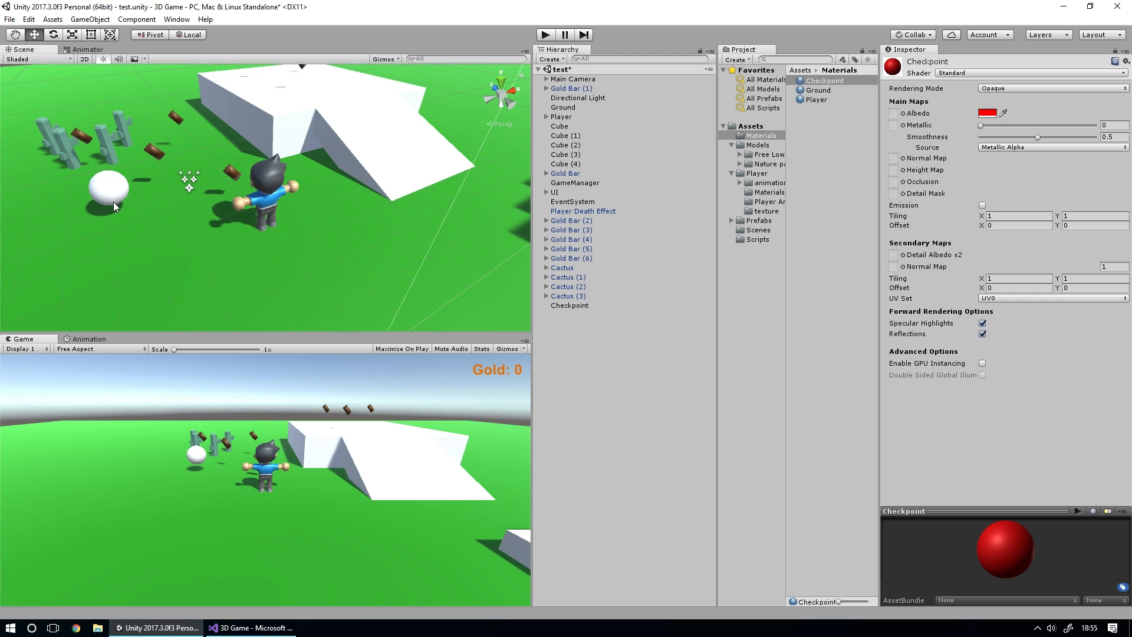
left_click_drag(819, 84, 573, 310)
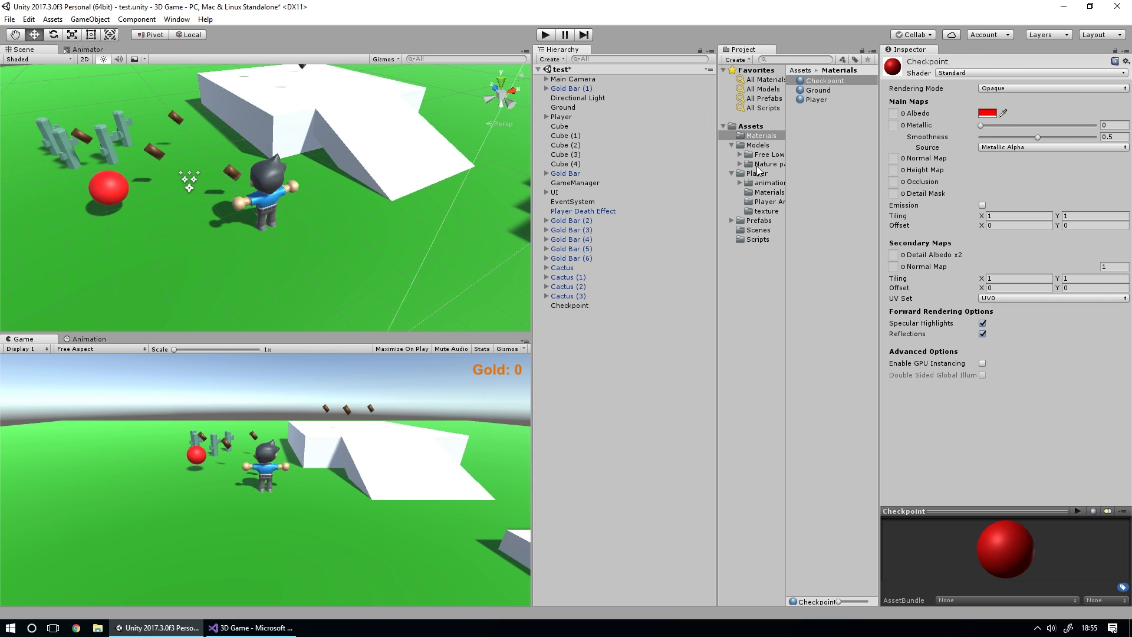
Step: Lower the albedo alpha of the Checkpoint material to partly transparent and set its rendering mode to Transparent
left_click(988, 113)
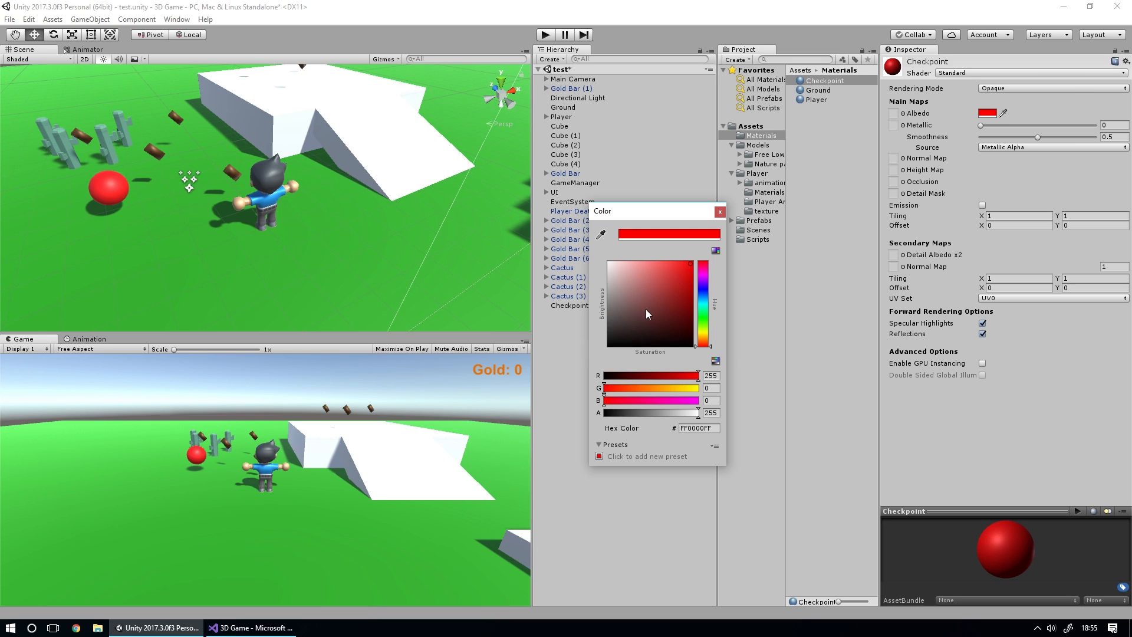
left_click_drag(694, 413, 635, 415)
left_click_drag(624, 412, 653, 413)
left_click(721, 211)
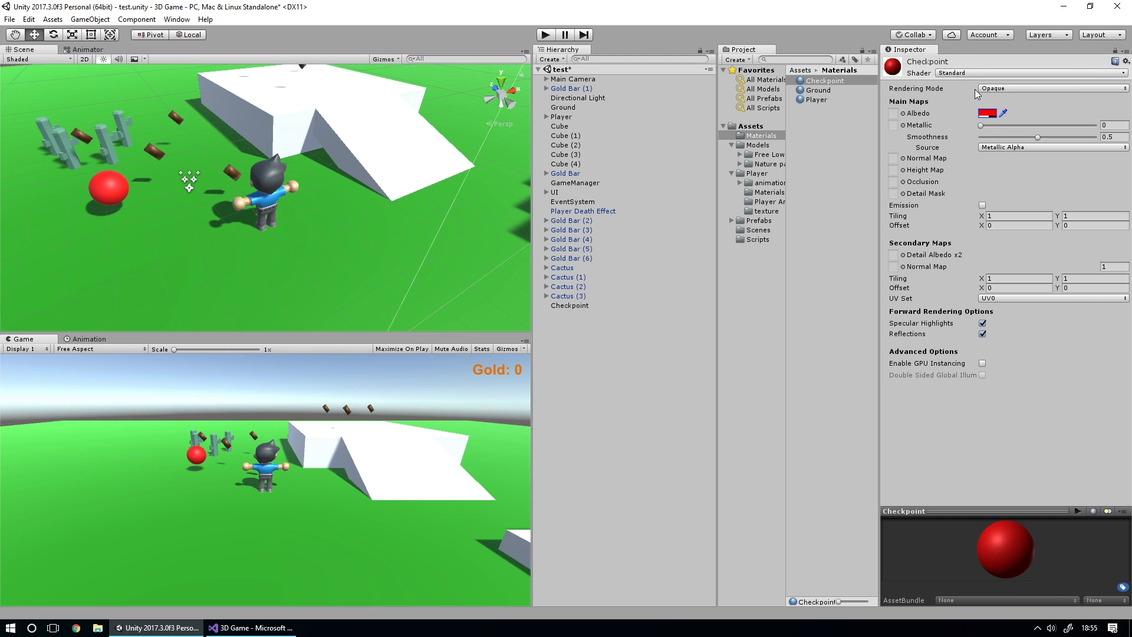
left_click(998, 88)
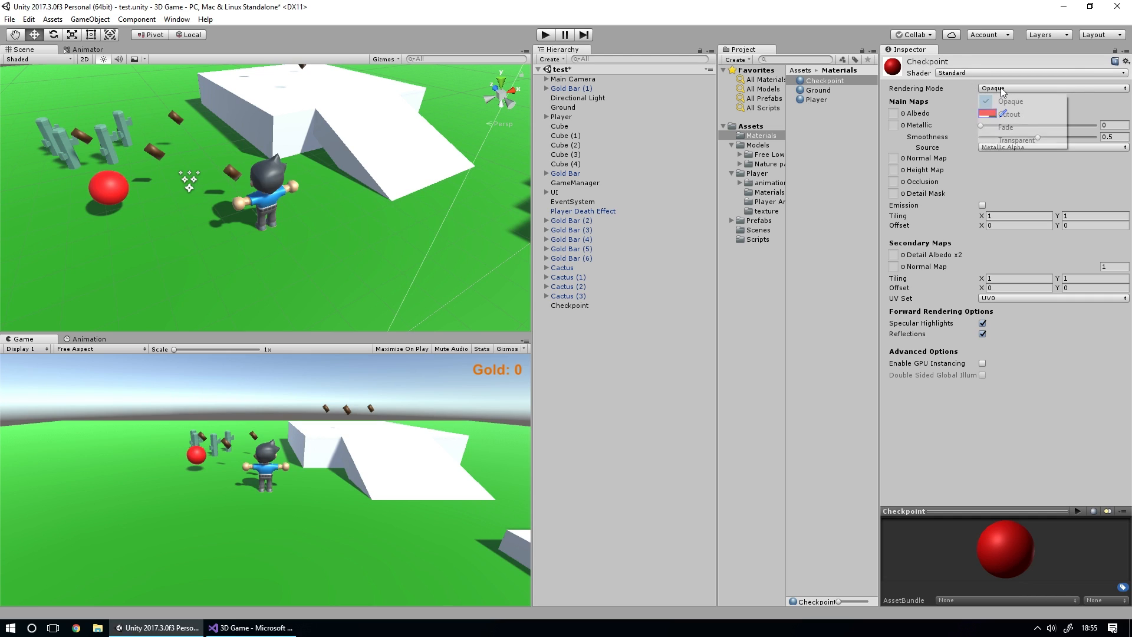
left_click(1019, 140)
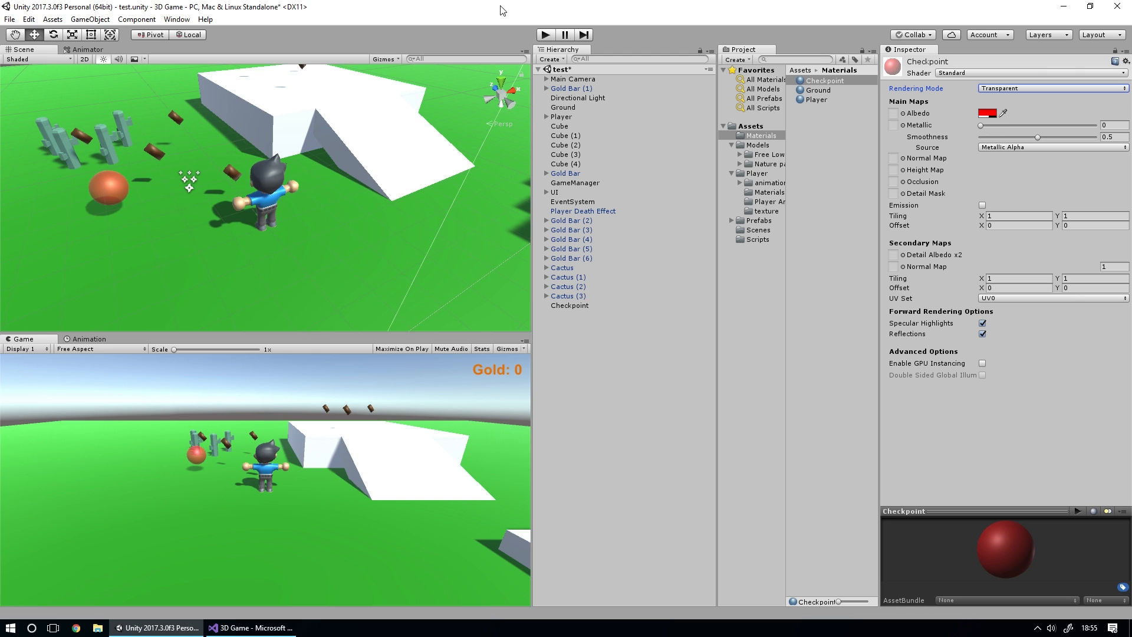
Step: Play-test walking the character through the transparent red Checkpoint sphere, and end the test
left_click(545, 35)
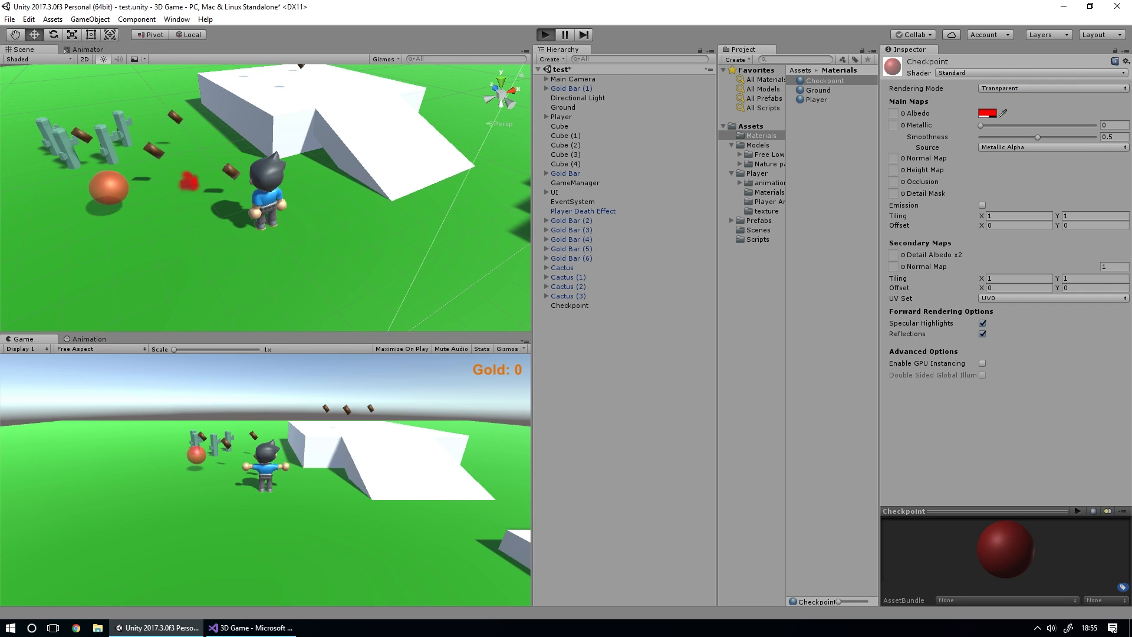
key("w")
key("s")
key("w")
key("s")
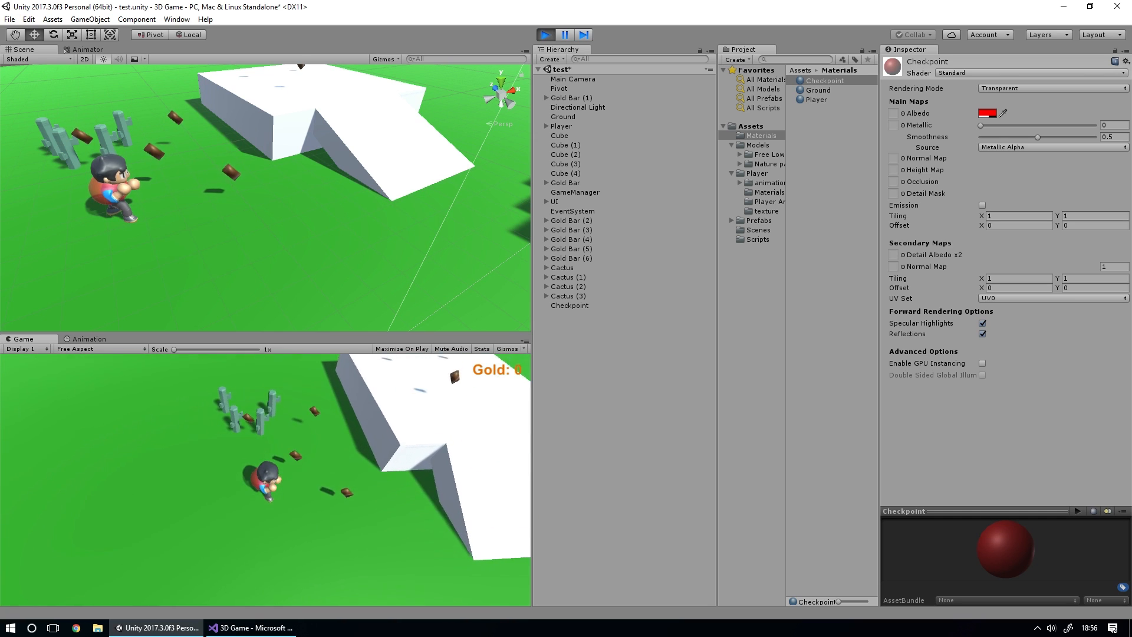
left_click(546, 34)
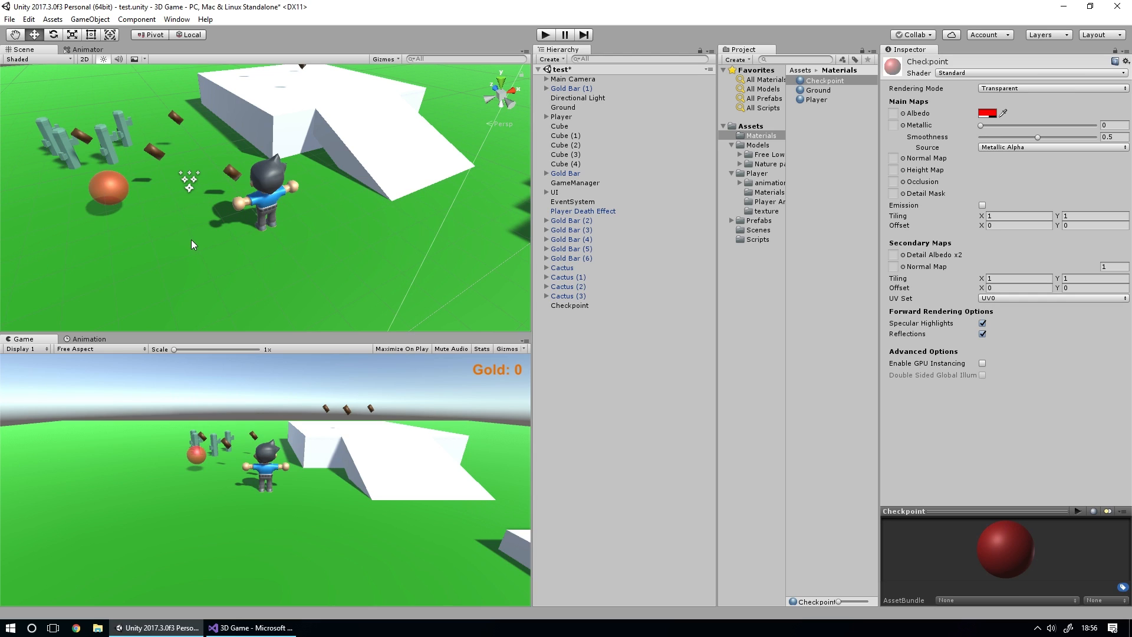
Step: Create a C# script named Checkpoint in the Scripts folder and open it in Visual Studio, reloading the modified solution
left_click(757, 240)
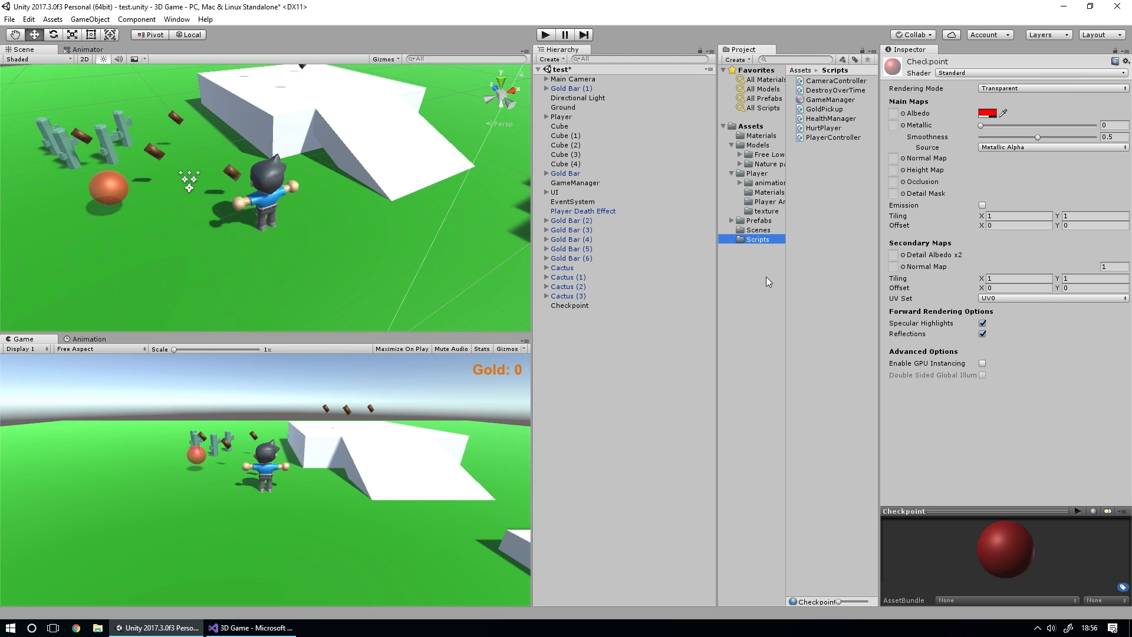
right_click(823, 164)
mouse_move(837, 168)
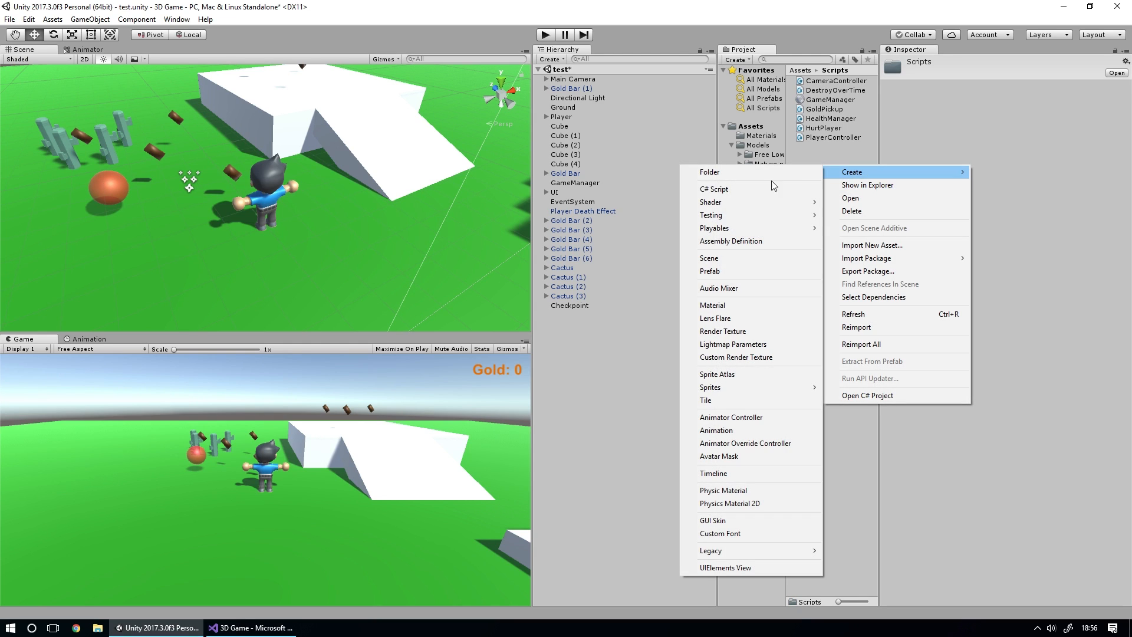
left_click(755, 188)
type("Che")
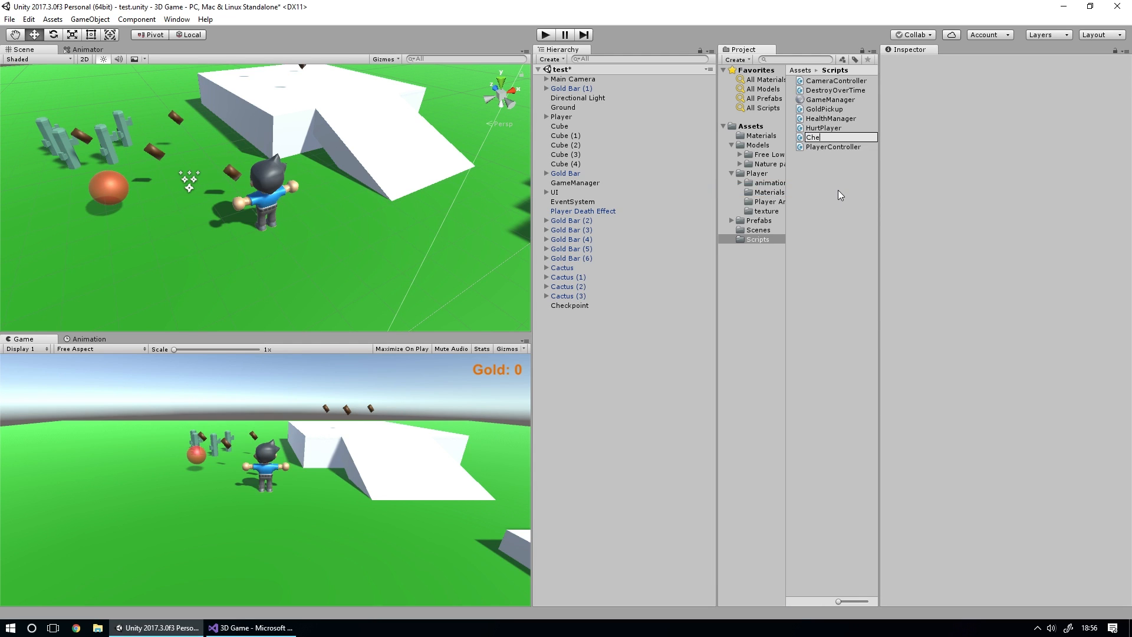
type("ckpoint")
key("Return")
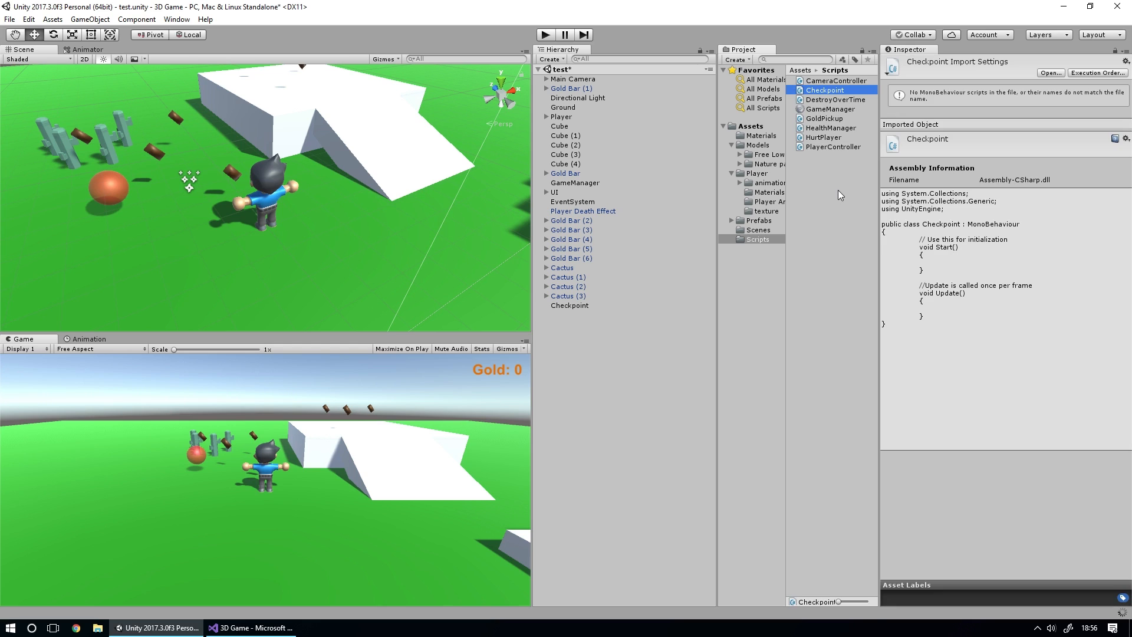
double_click(825, 90)
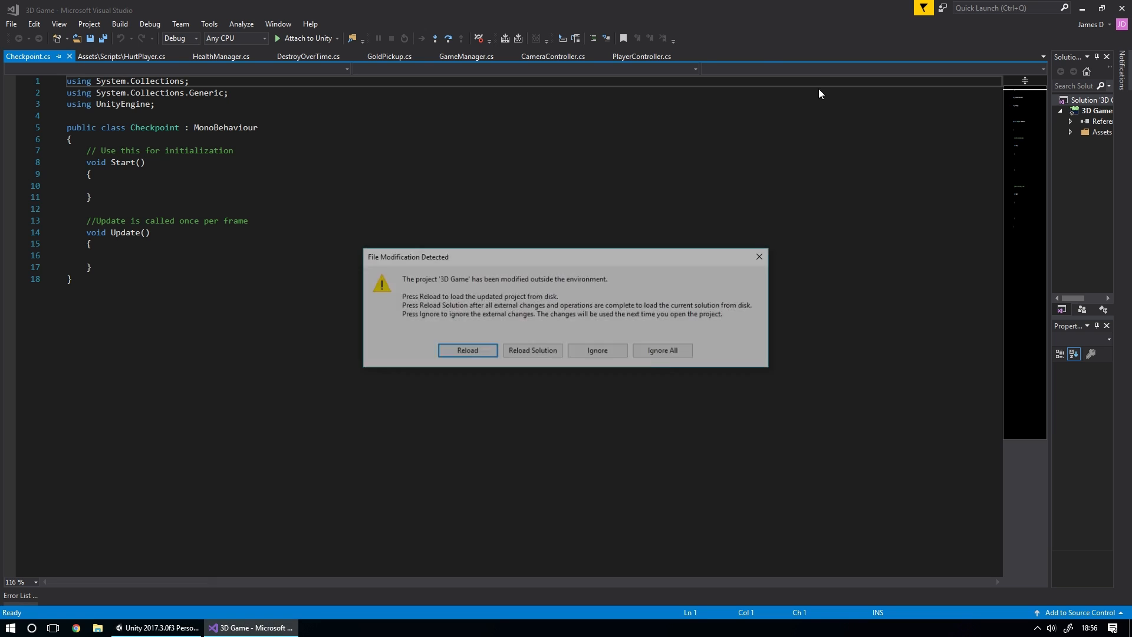
left_click(521, 355)
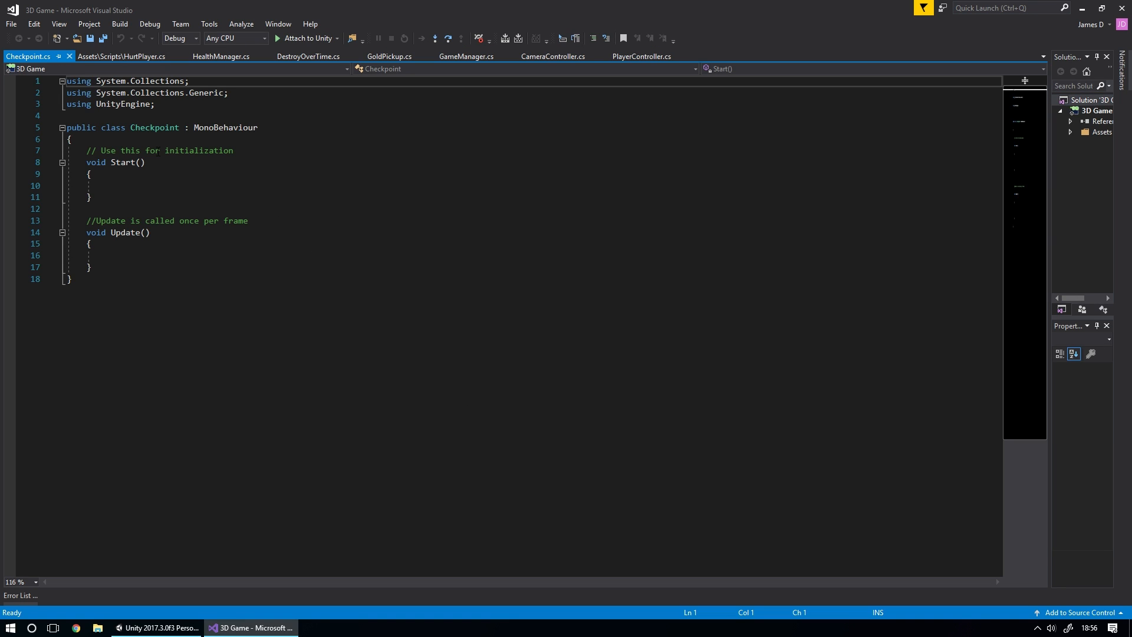
Step: Open the HealthManager script from Unity's Scripts folder and examine where RespawnCo moves the player to respawnPoint
left_click(158, 628)
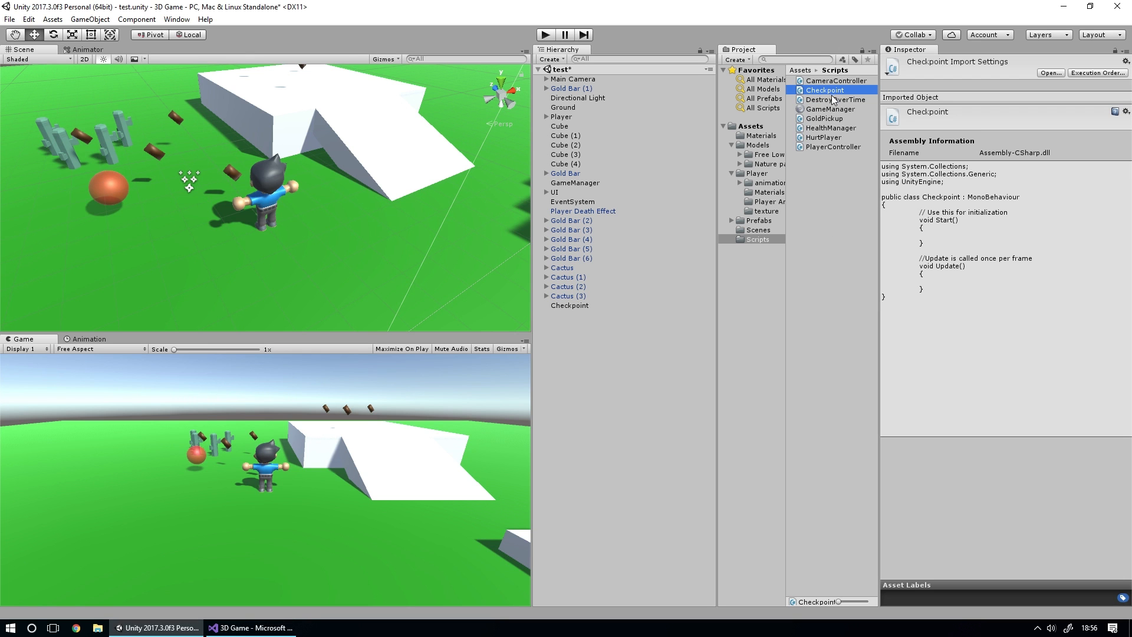
double_click(826, 128)
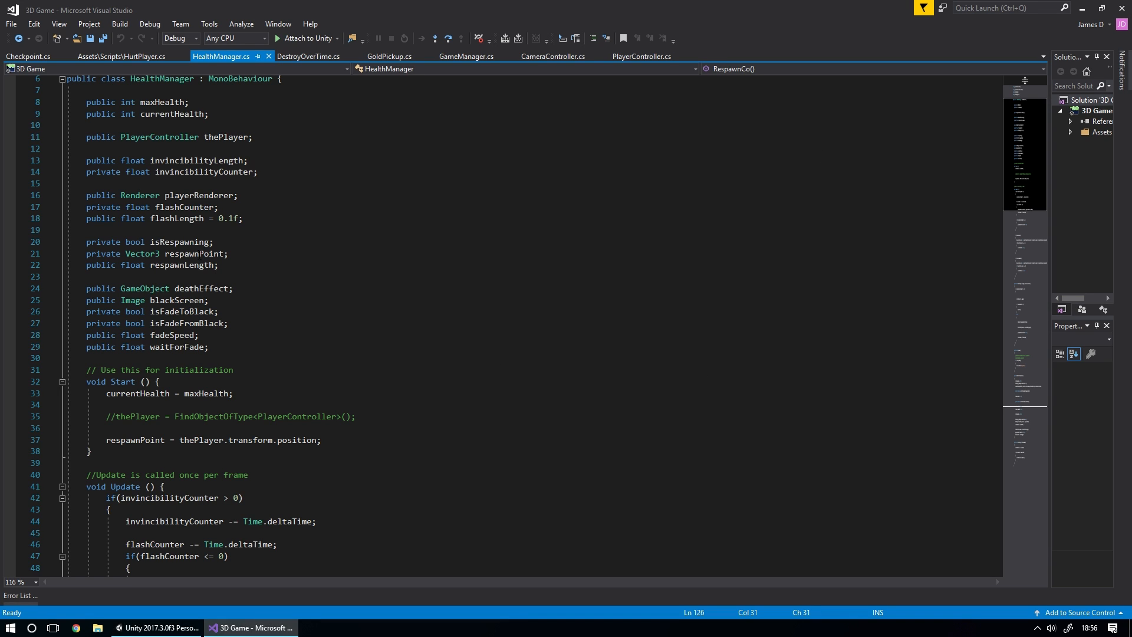
scroll(293, 298, "down", 20)
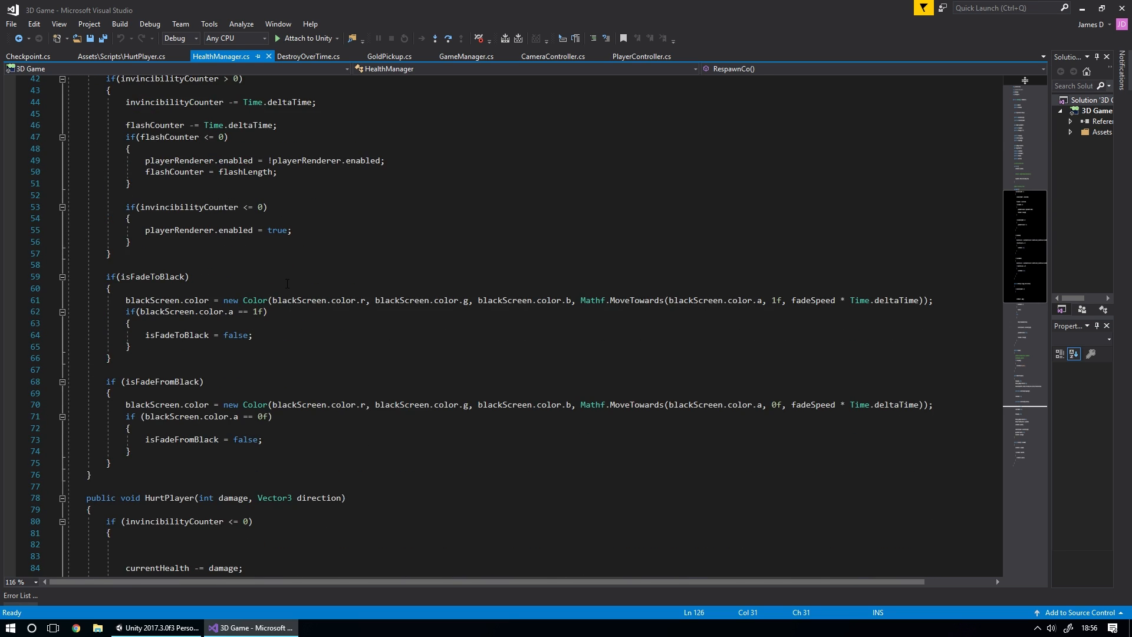
scroll(293, 297, "down", 5)
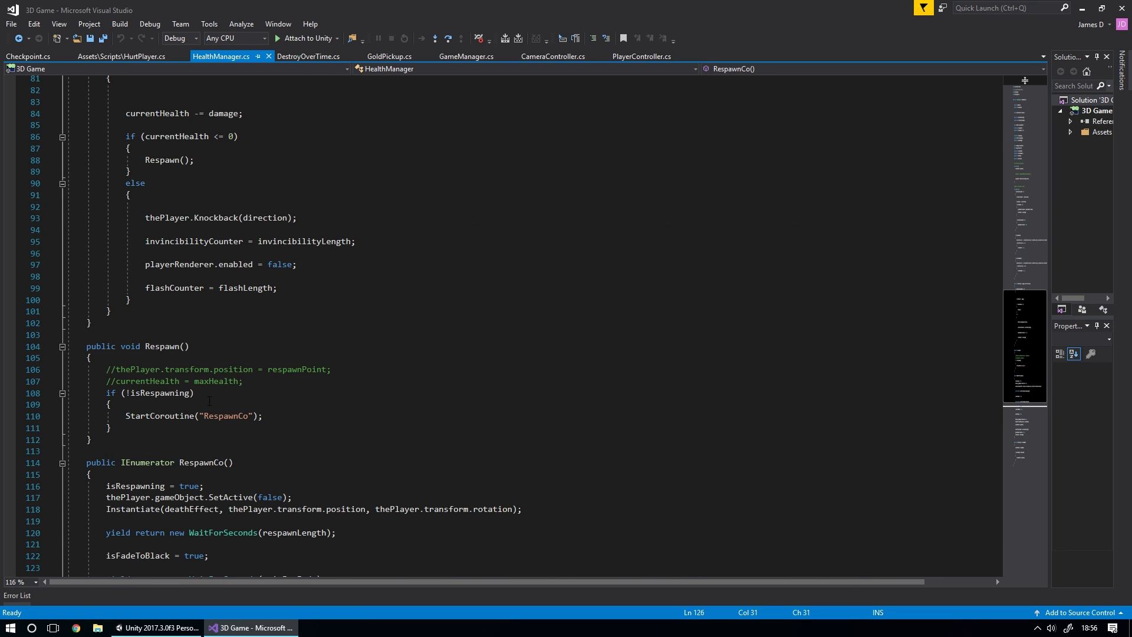
scroll(1034, 345, "down", 9)
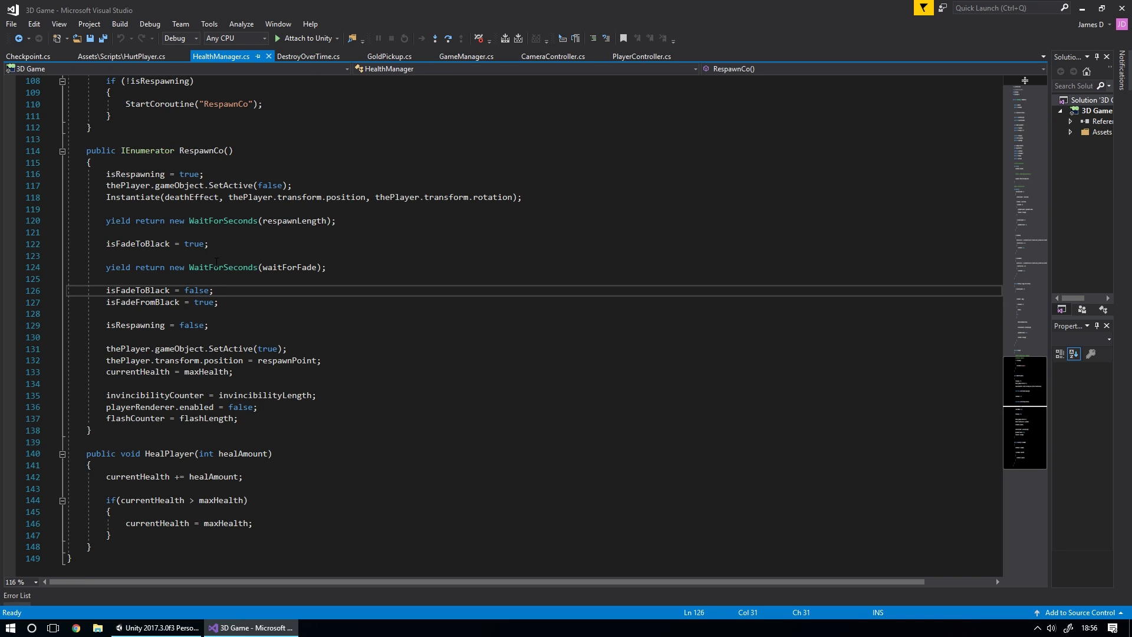
left_click_drag(111, 360, 286, 366)
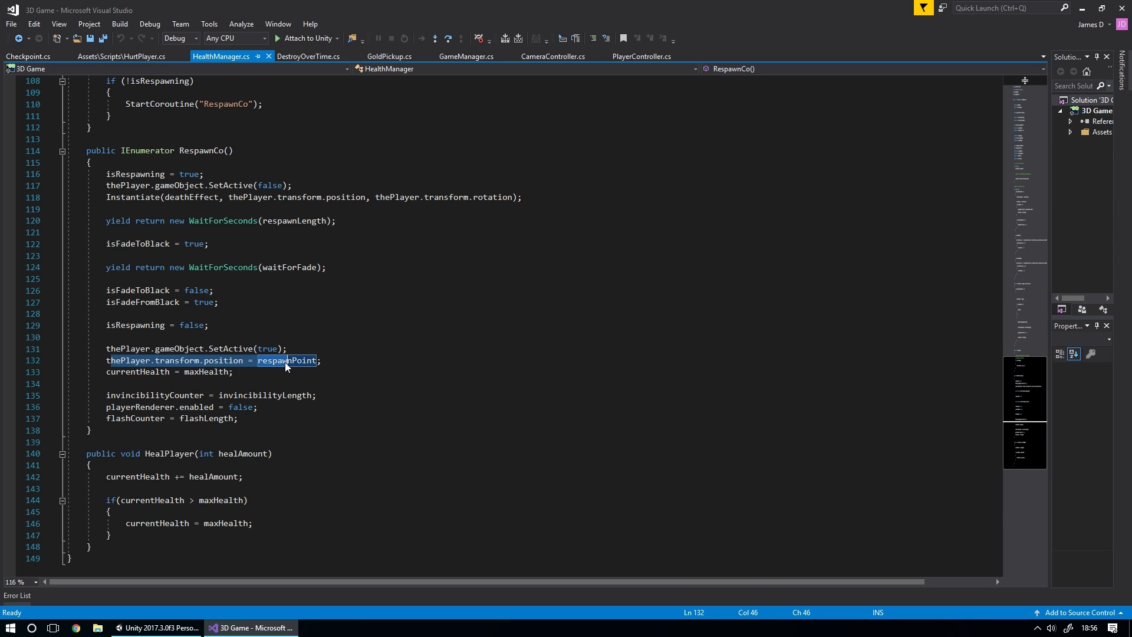
left_click(316, 361)
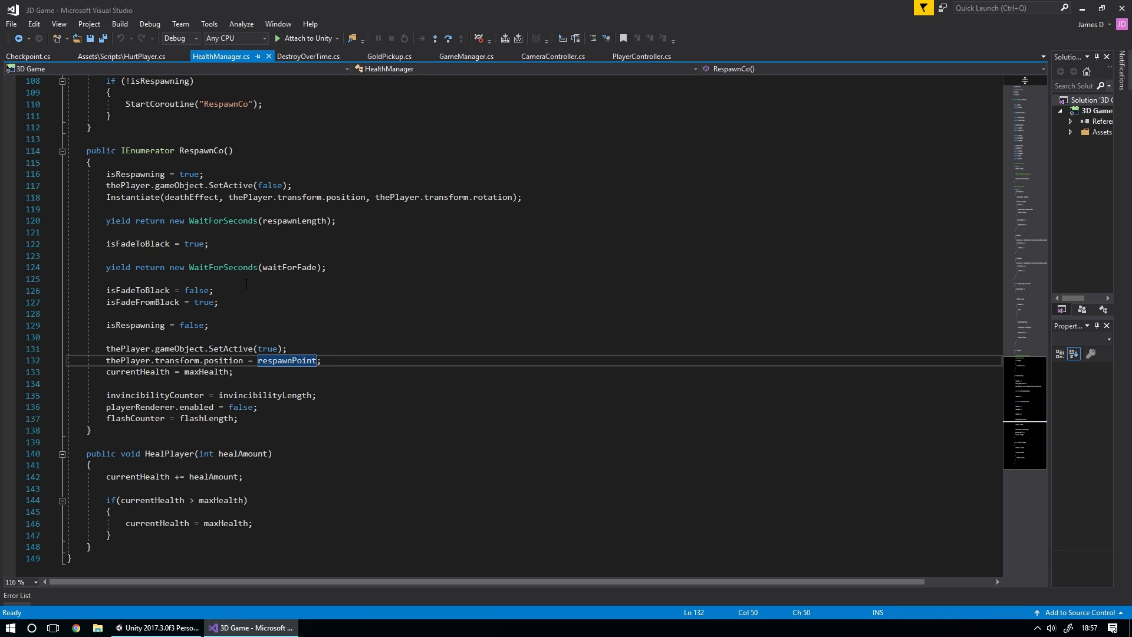
Step: Add an empty public void SetSpawnPoint() method after HealPlayer in the HealthManager class
scroll(232, 365, "down", 1)
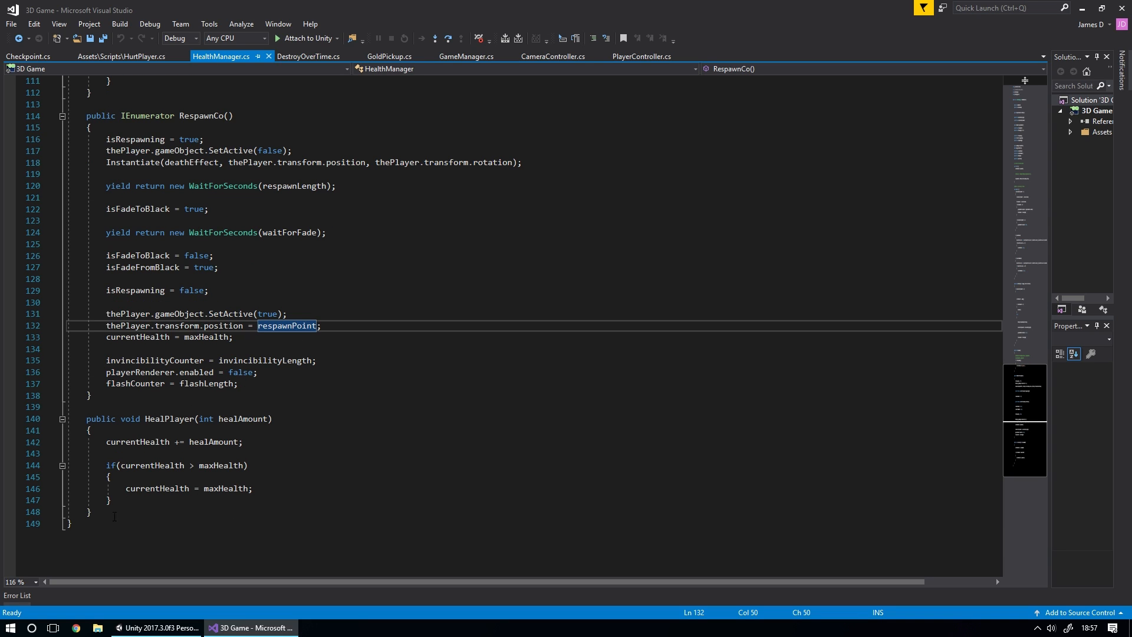
left_click(120, 511)
key("Return")
key("Return")
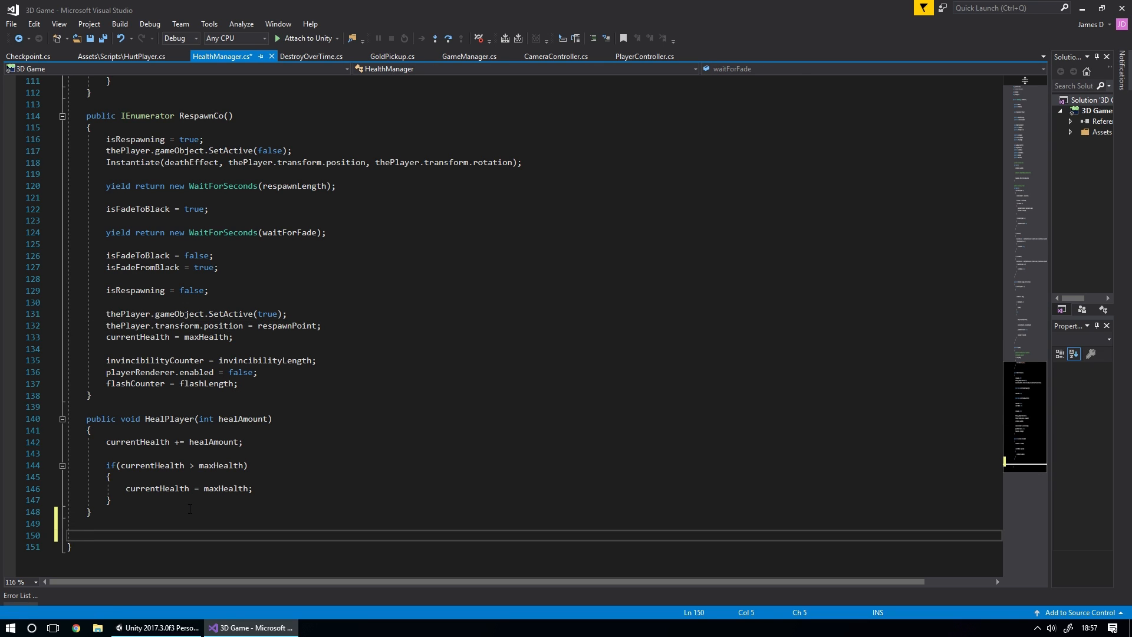
type("public void")
left_click(187, 535)
type("SetSpwa")
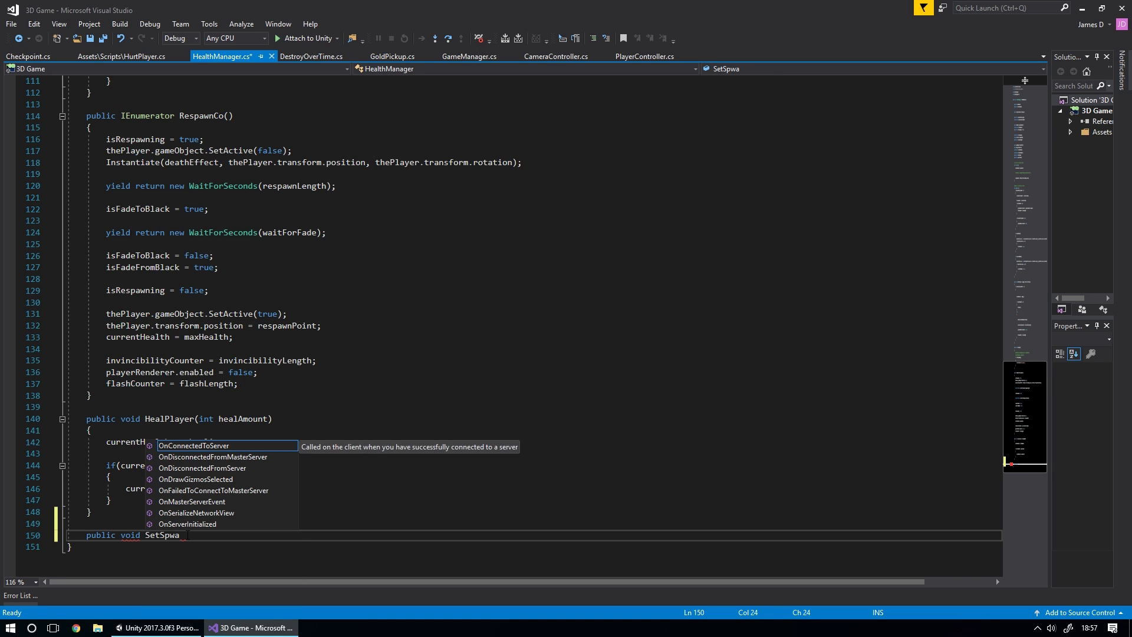
key("BackSpace")
key("BackSpace")
type("awn")
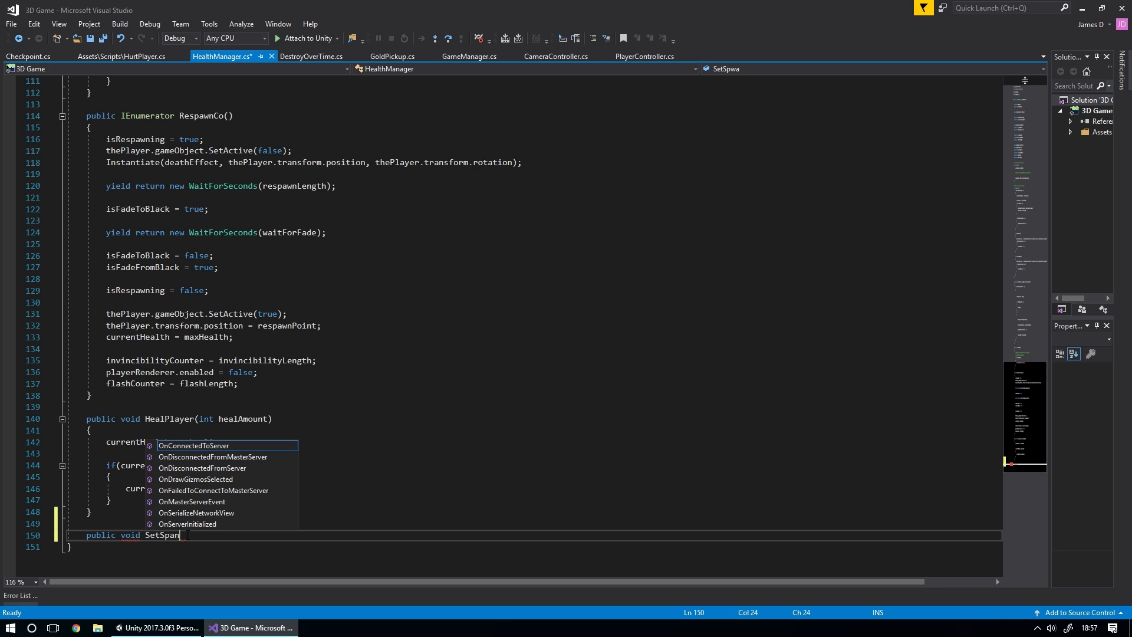
type("Point()")
key("Return")
type("{")
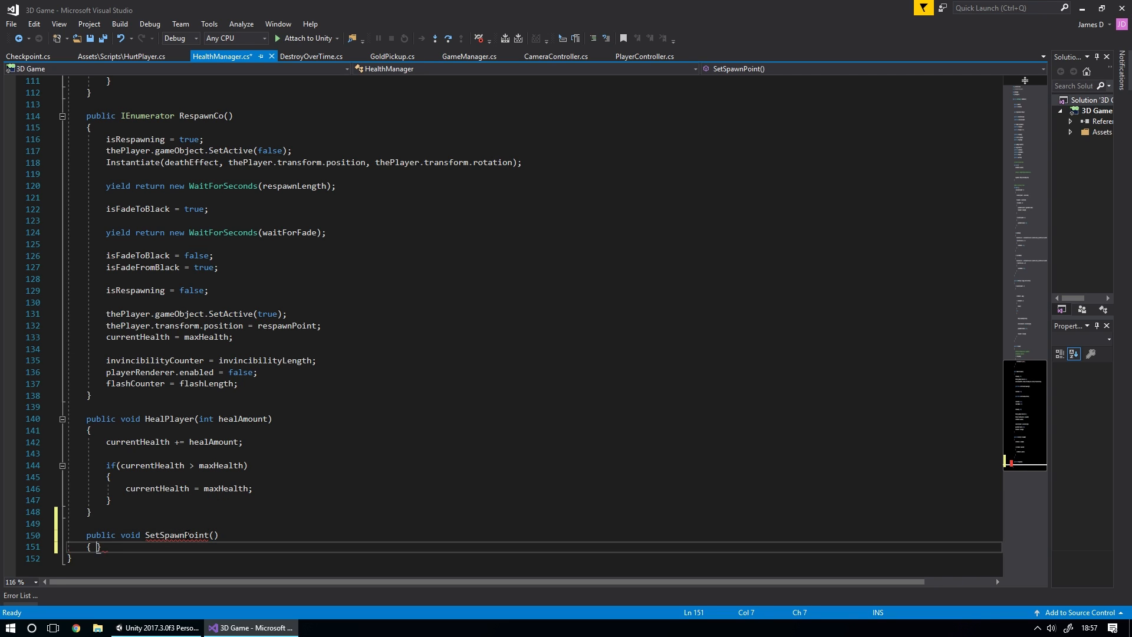
key("Return")
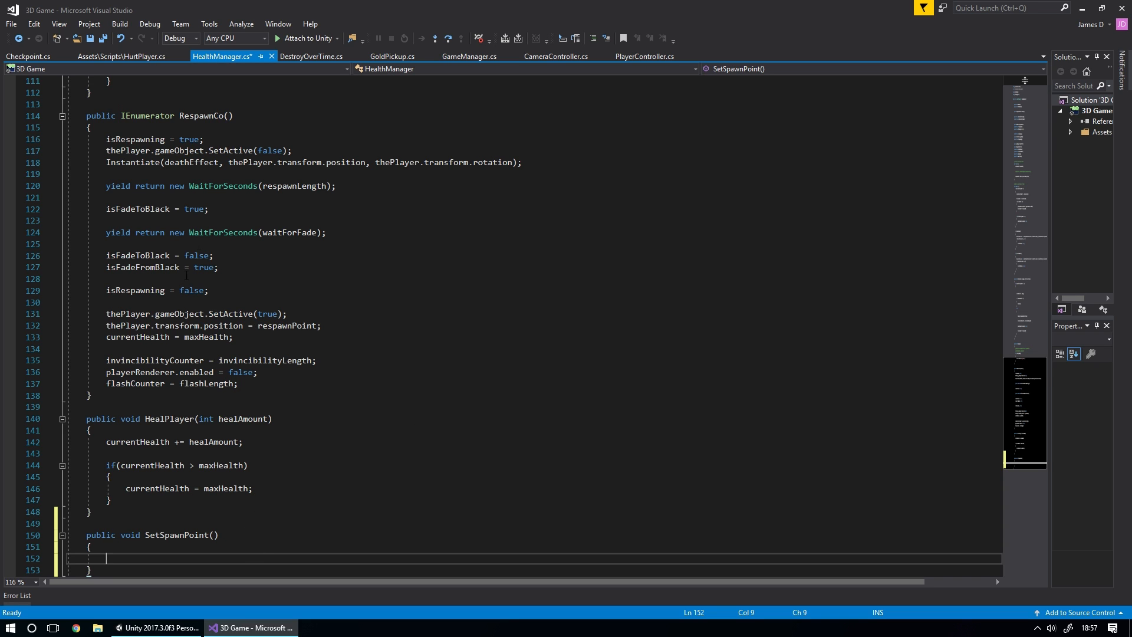
Step: Check the type of the respawnPoint field and give SetSpawnPoint a Vector3 parameter named newPosition
scroll(297, 330, "up", 20)
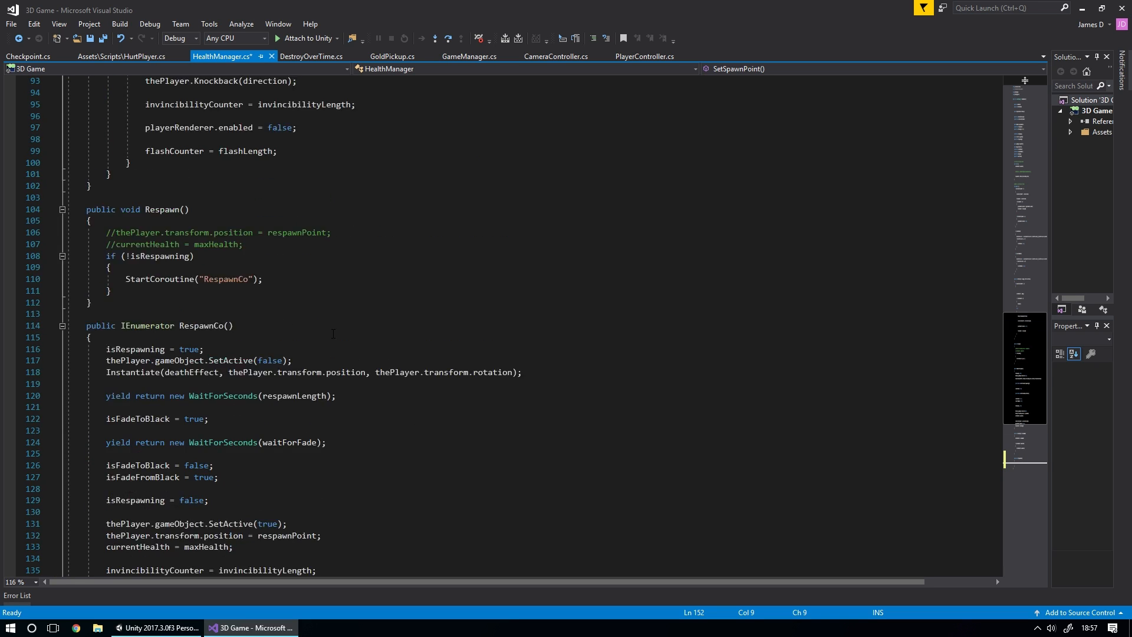
scroll(159, 157, "up", 16)
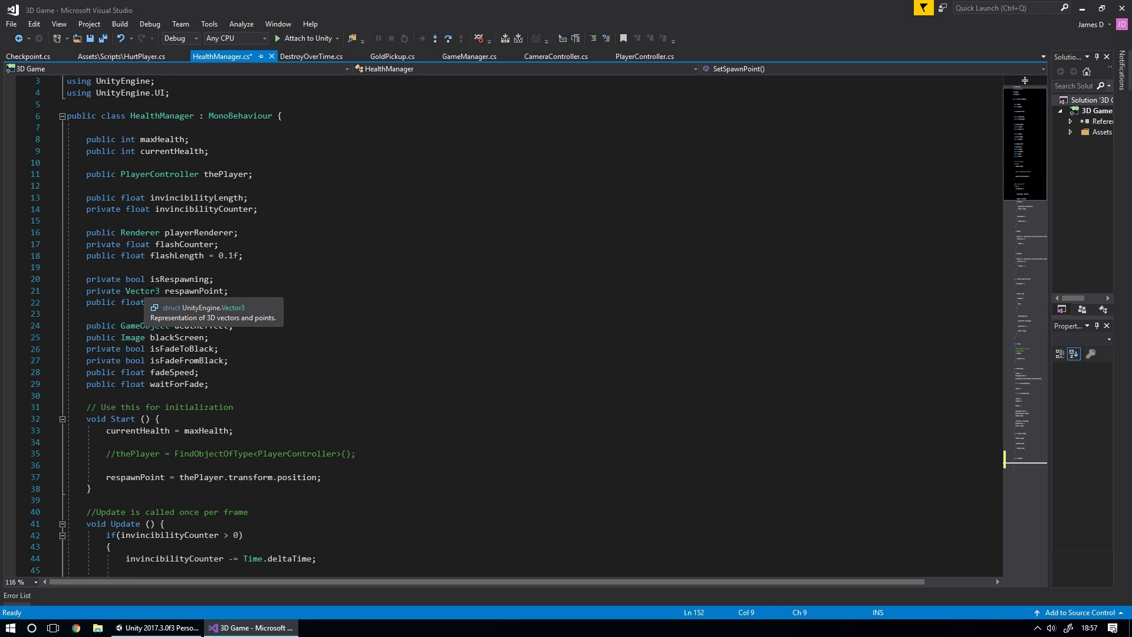
scroll(319, 289, "down", 20)
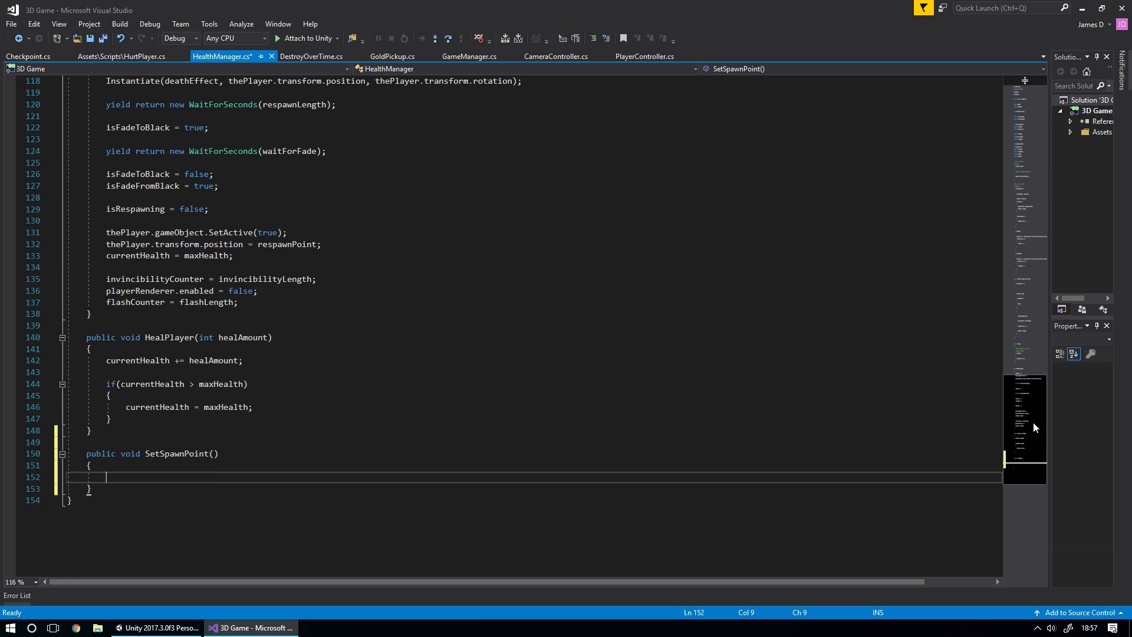
left_click(214, 454)
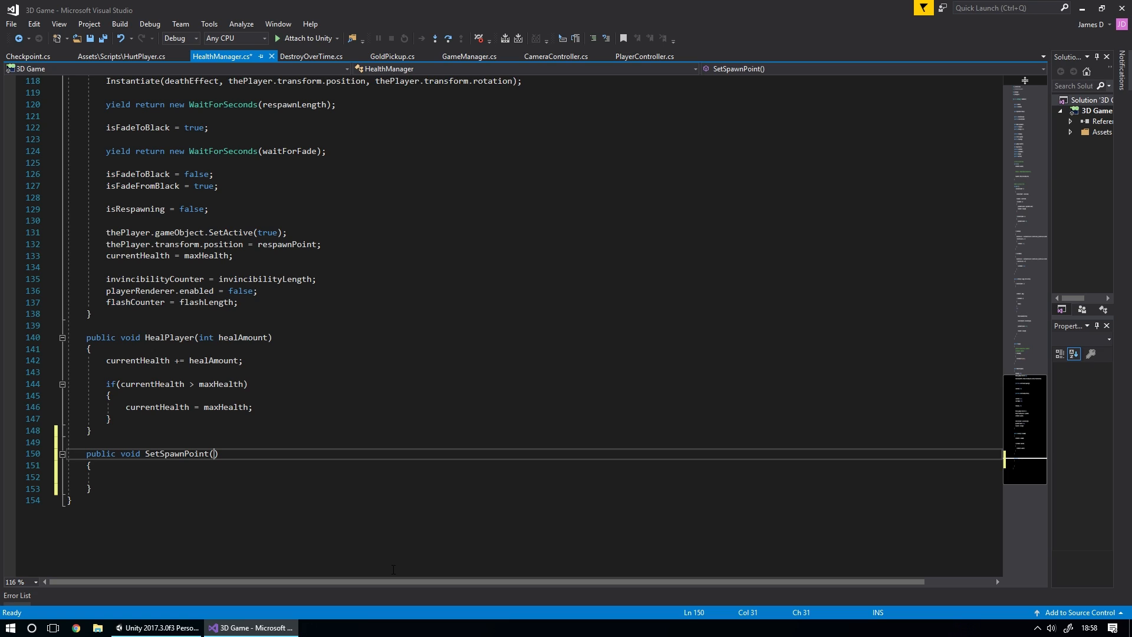
type("Vec")
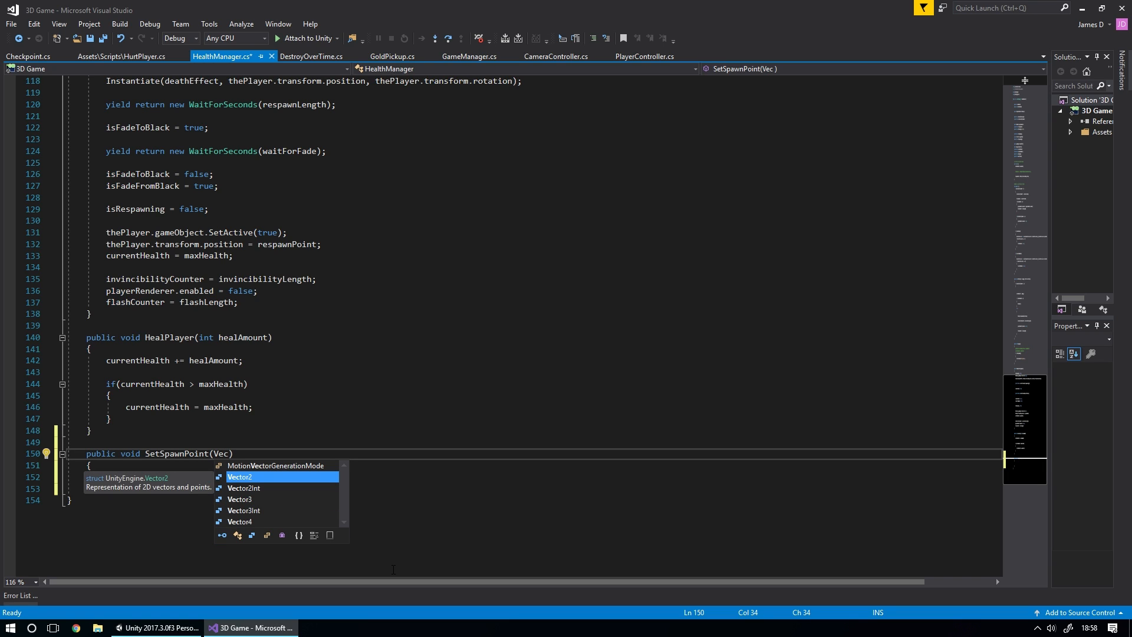
key("Down")
key("Down")
key("Down")
key("Up")
type("tor3 ne")
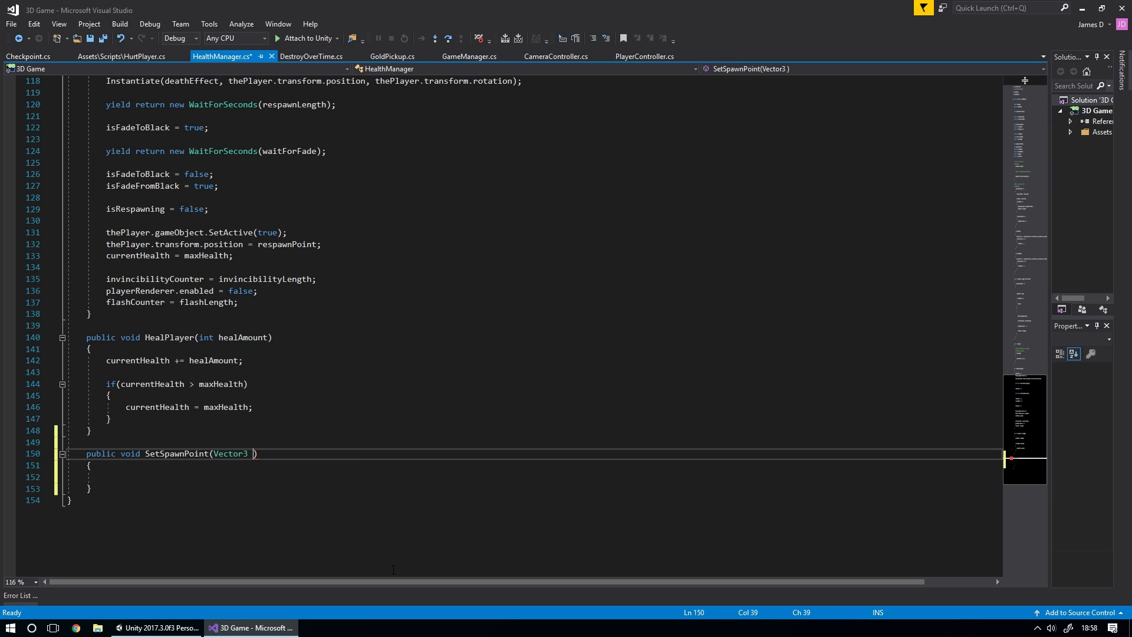
type("wPosition")
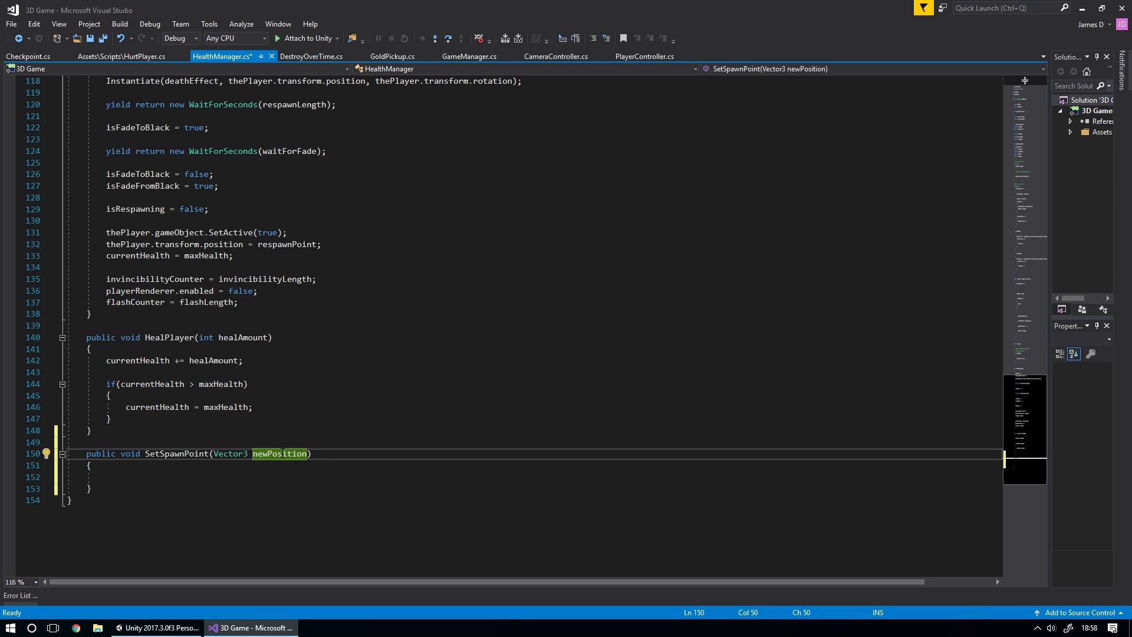
Step: Assign newPosition to respawnPoint in the SetSpawnPoint body, save HealthManager, and switch to Unity
left_click(173, 477)
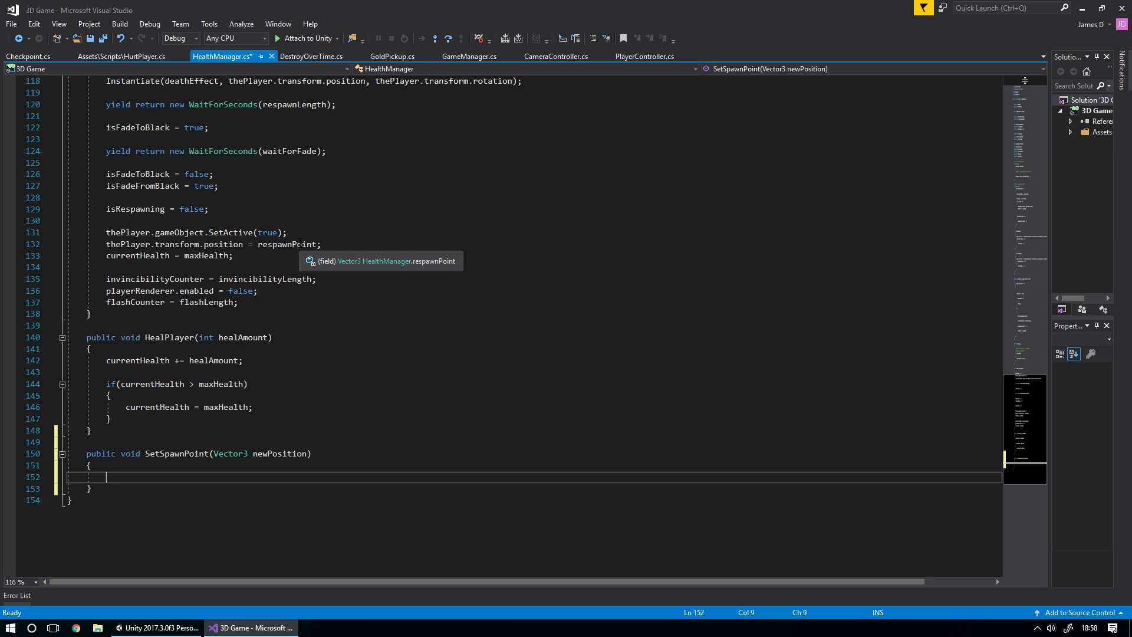
type("resp")
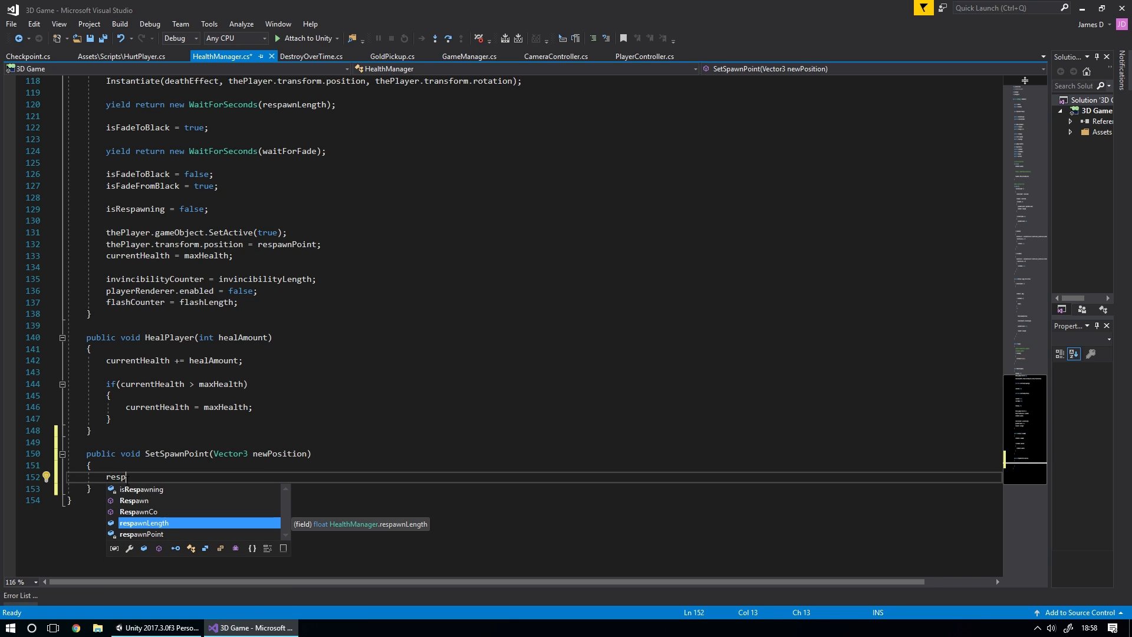
type("awnPoint = newPosition;")
key("ctrl+s")
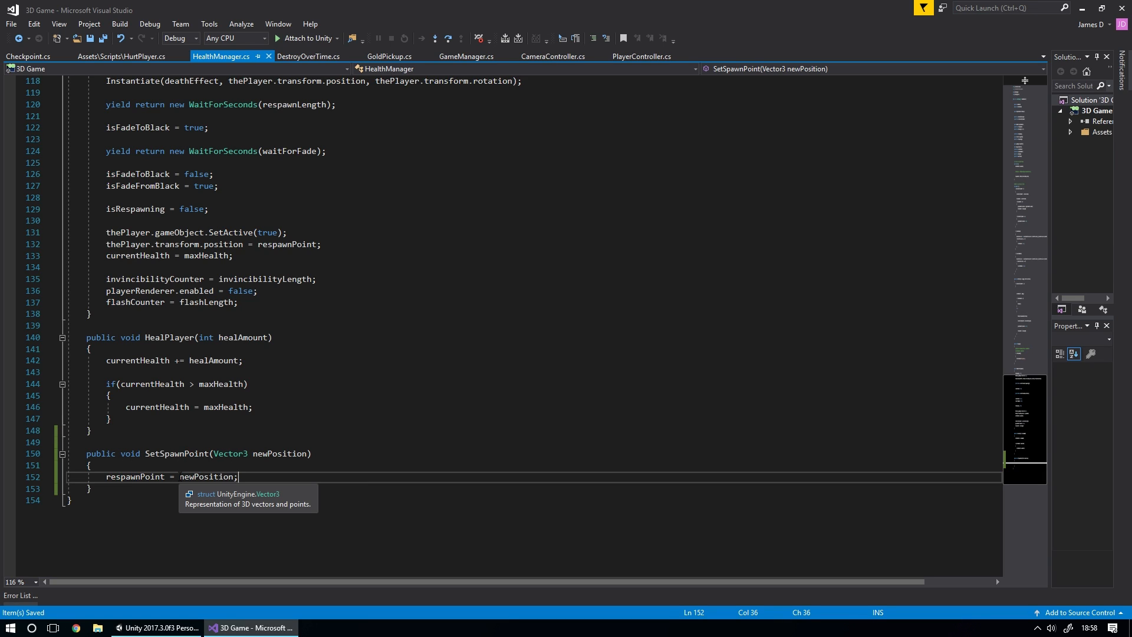
left_click(156, 628)
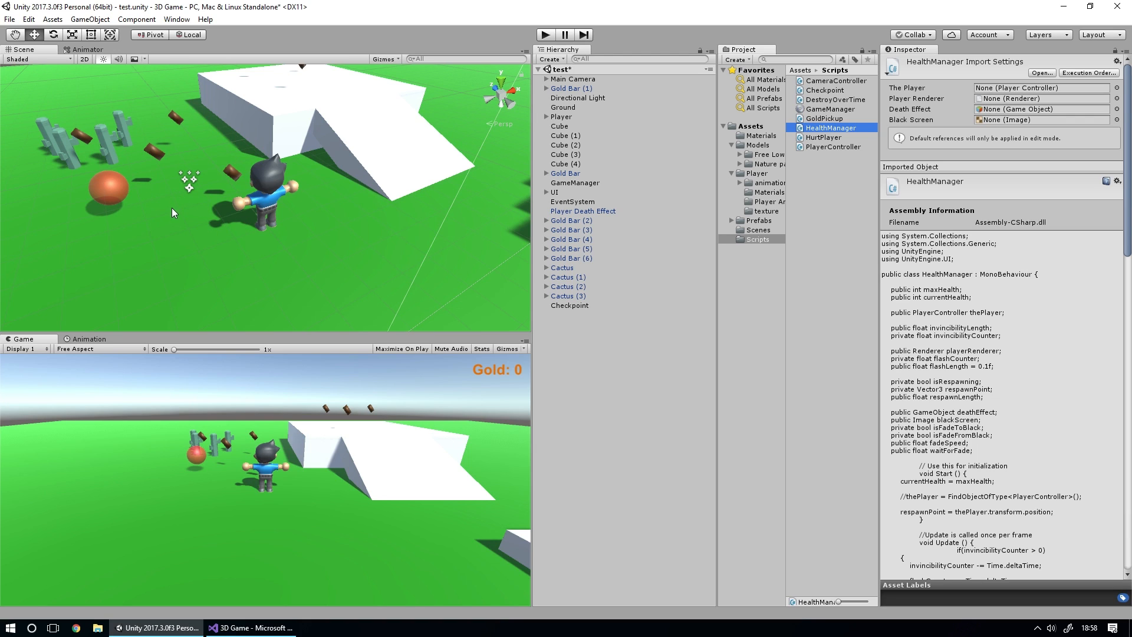
Step: Return to the Checkpoint script in Visual Studio and insert two blank lines above the Start comment in the class
left_click(251, 628)
scroll(443, 531, "up", 4)
left_click(28, 56)
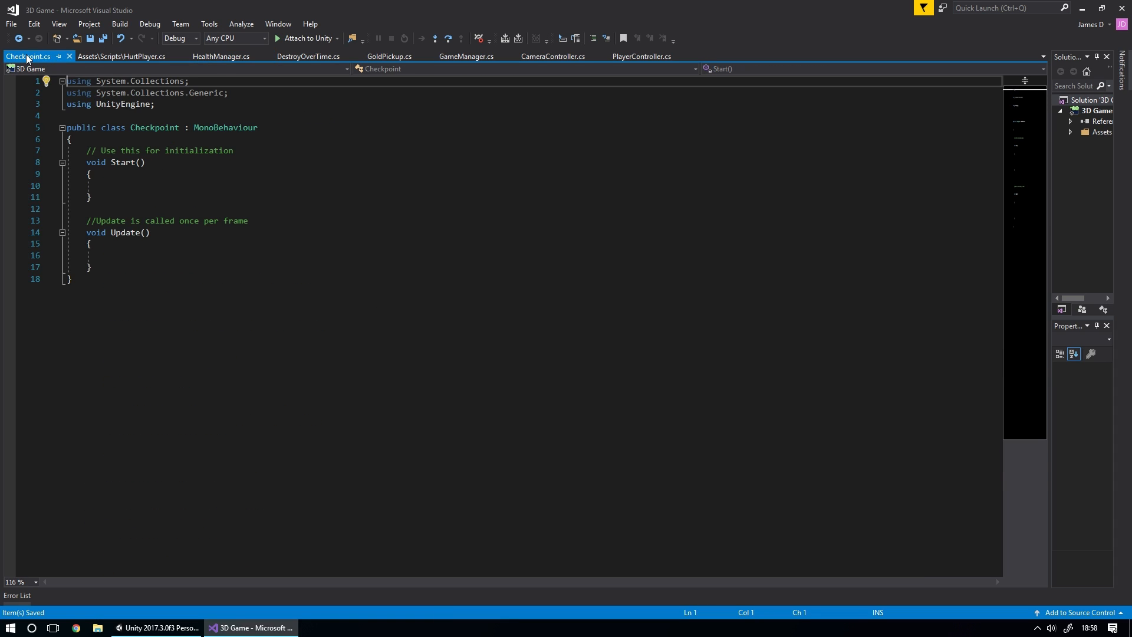
left_click(120, 142)
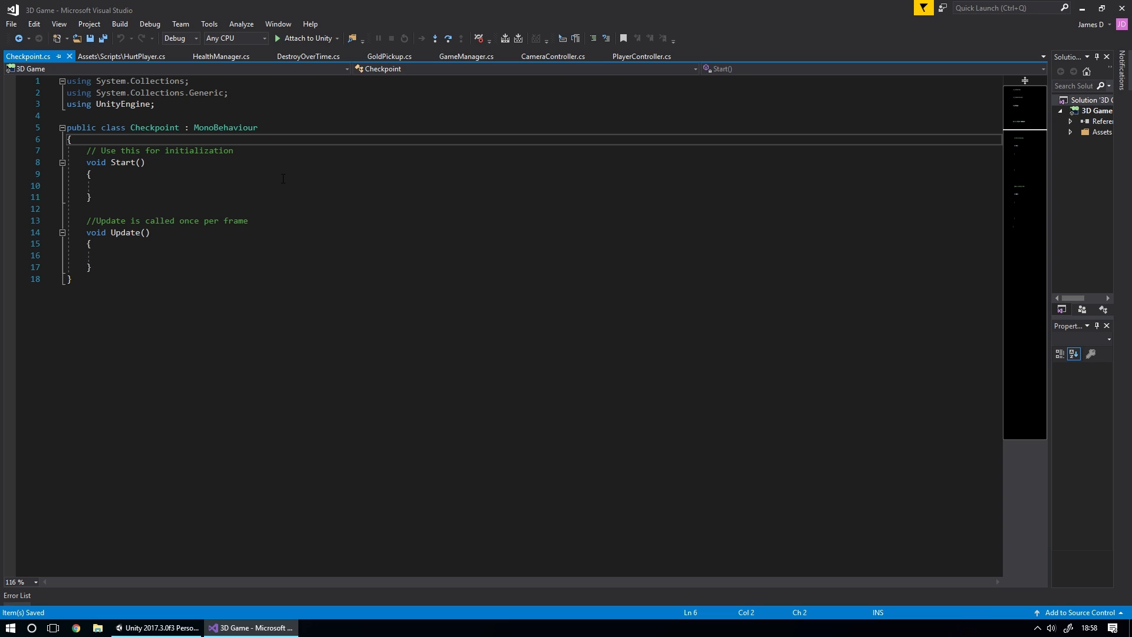
key("Return")
key("Return")
key("Up")
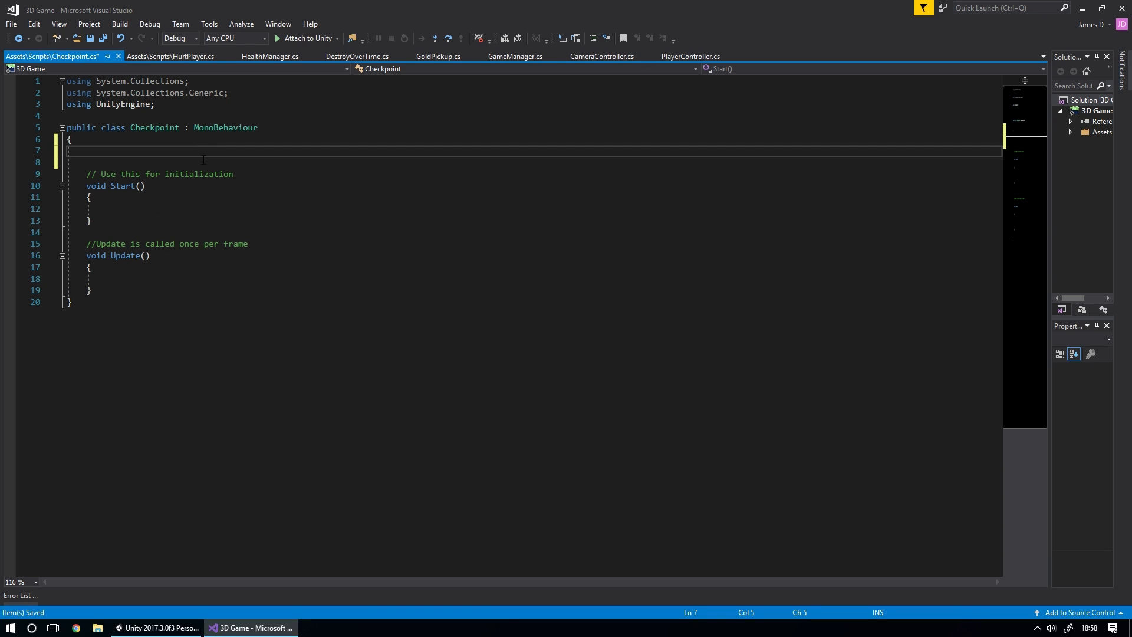
Step: Review the HealthManager code and declare a public HealthManager variable named theHealthMan at the beginning of the Checkpoint class
left_click(273, 57)
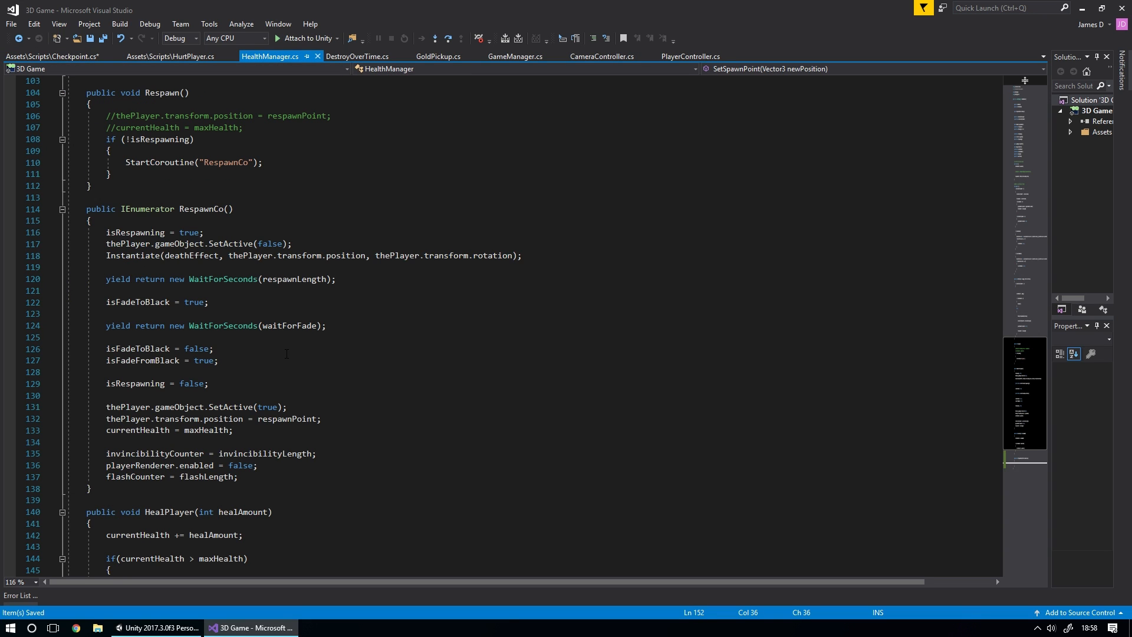
scroll(352, 337, "up", 12)
scroll(352, 337, "up", 19)
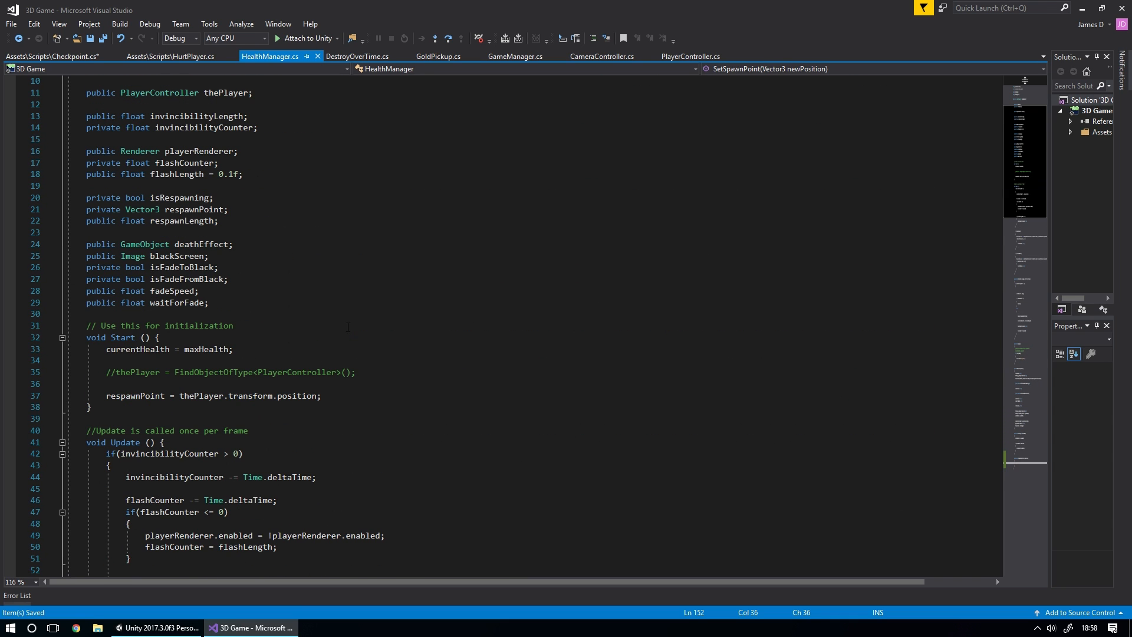
left_click_drag(1030, 142, 1031, 406)
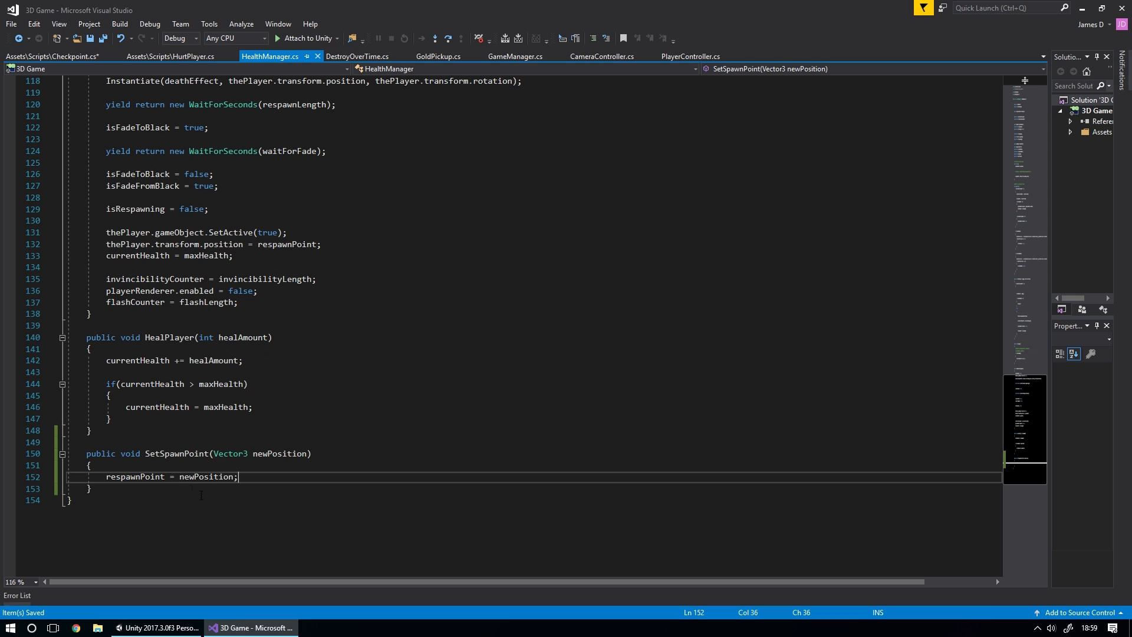
left_click(52, 56)
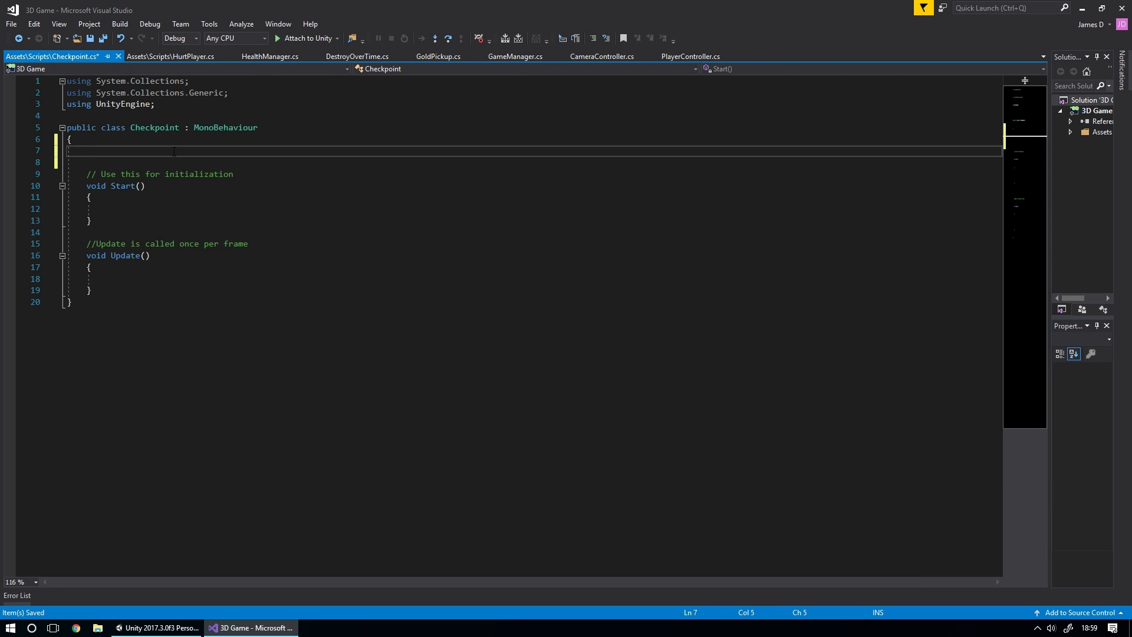
type("public HealthManager")
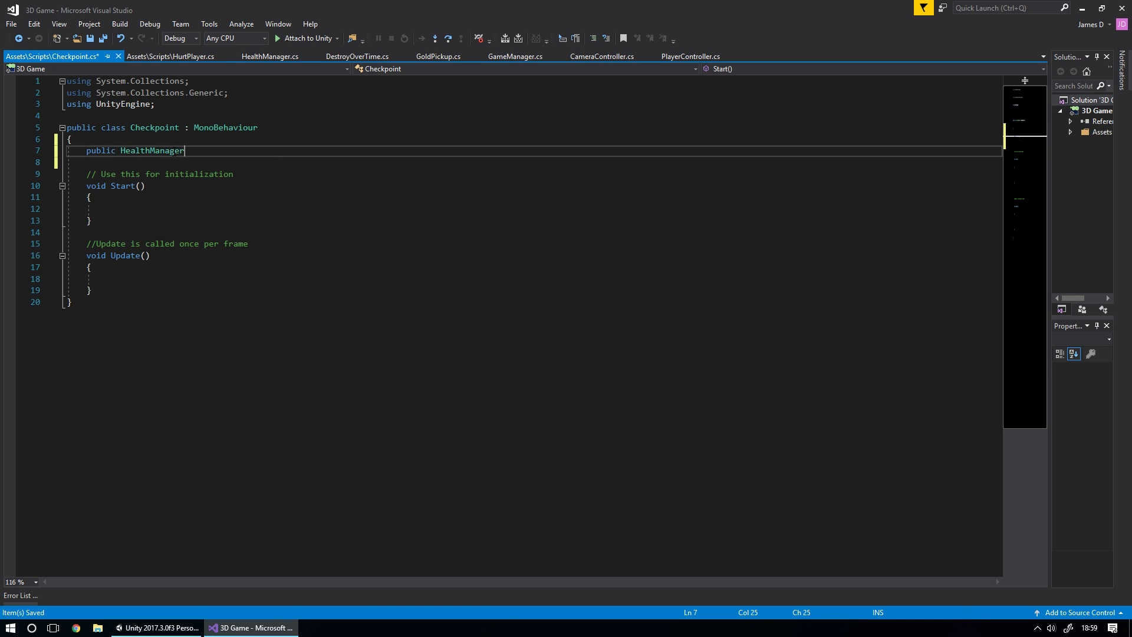
type(" theHealthMan;")
left_click(92, 210)
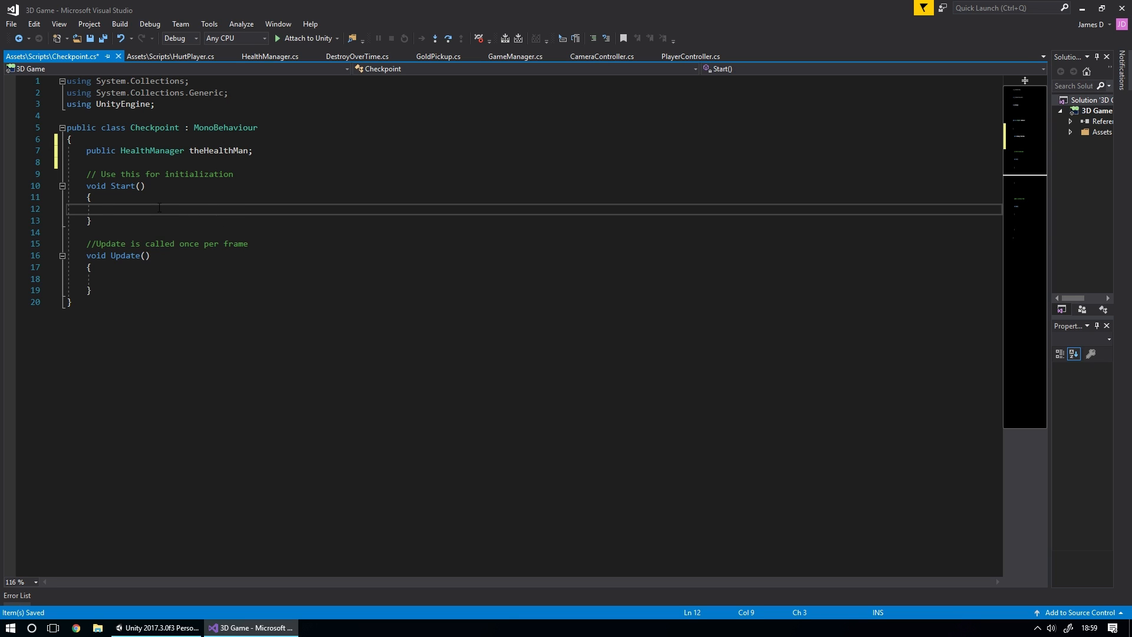
Step: Switch to Unity and attach the Checkpoint script to the Checkpoint sphere as a component
left_click(156, 628)
left_click(575, 306)
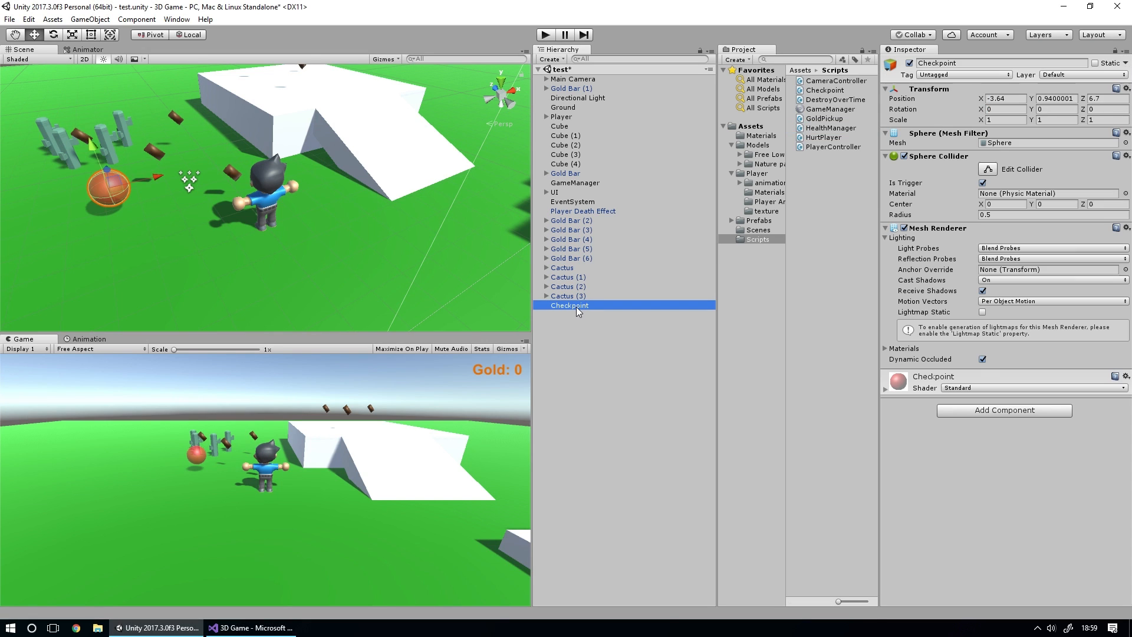
left_click_drag(819, 91, 958, 472)
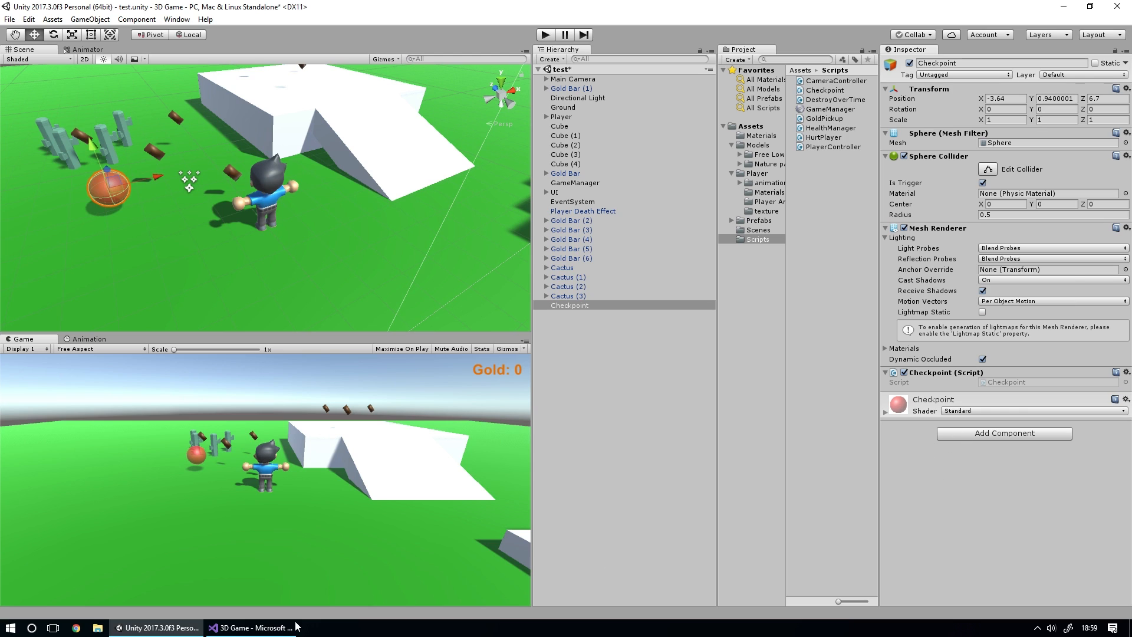
Step: Try assigning GameManager to The Health Man on the Checkpoint object's script, and clear that reference again
left_click(252, 628)
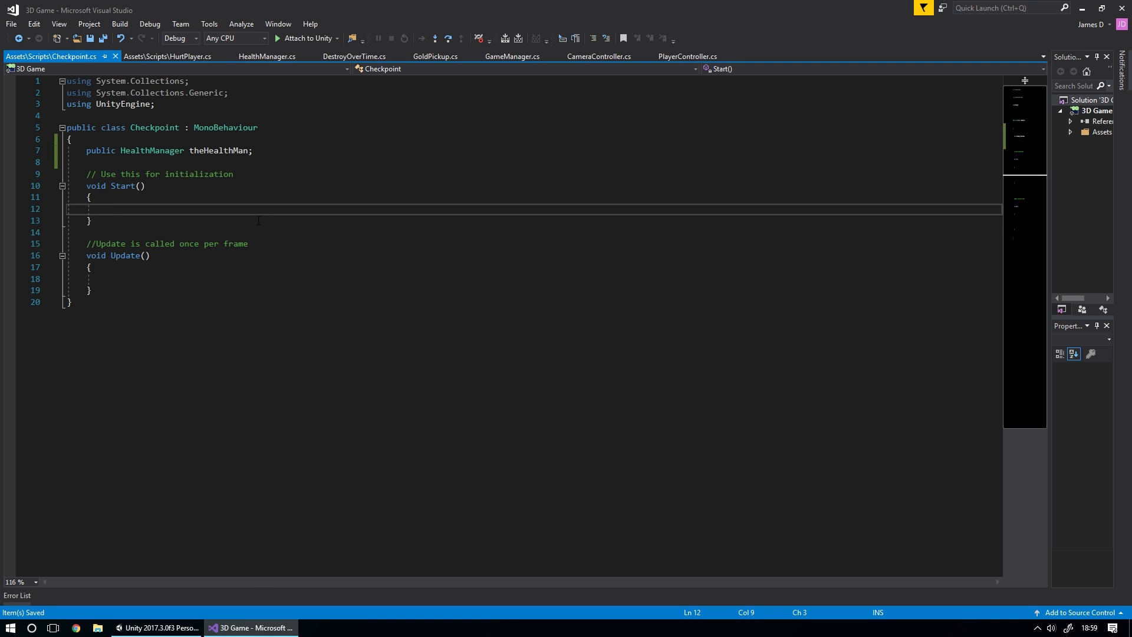
left_click(158, 628)
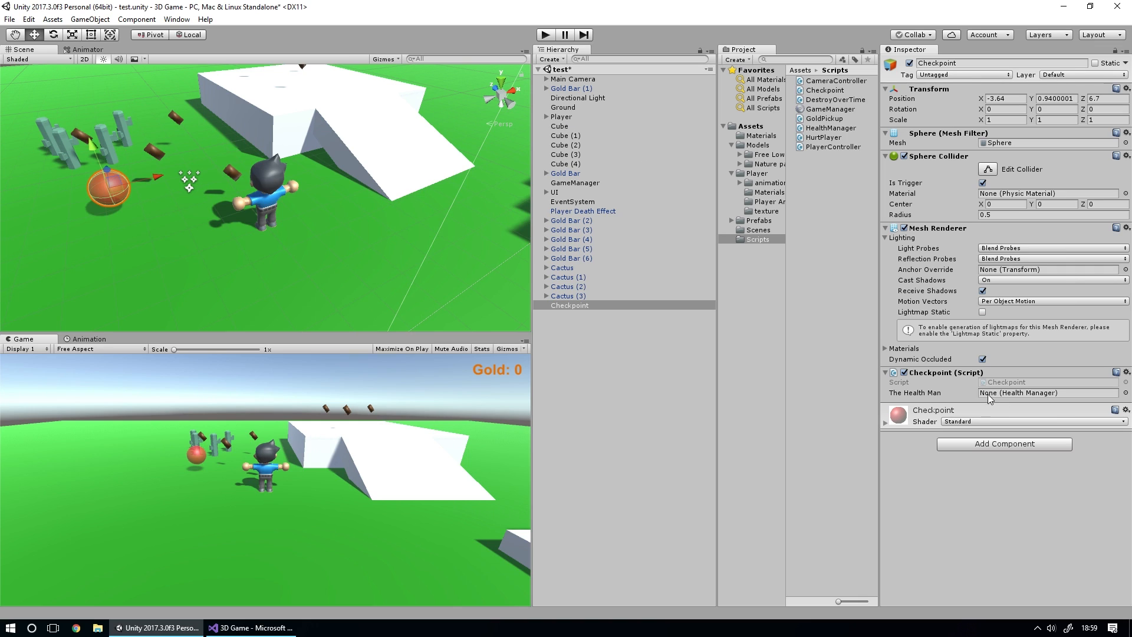
left_click(546, 117)
left_click(561, 118)
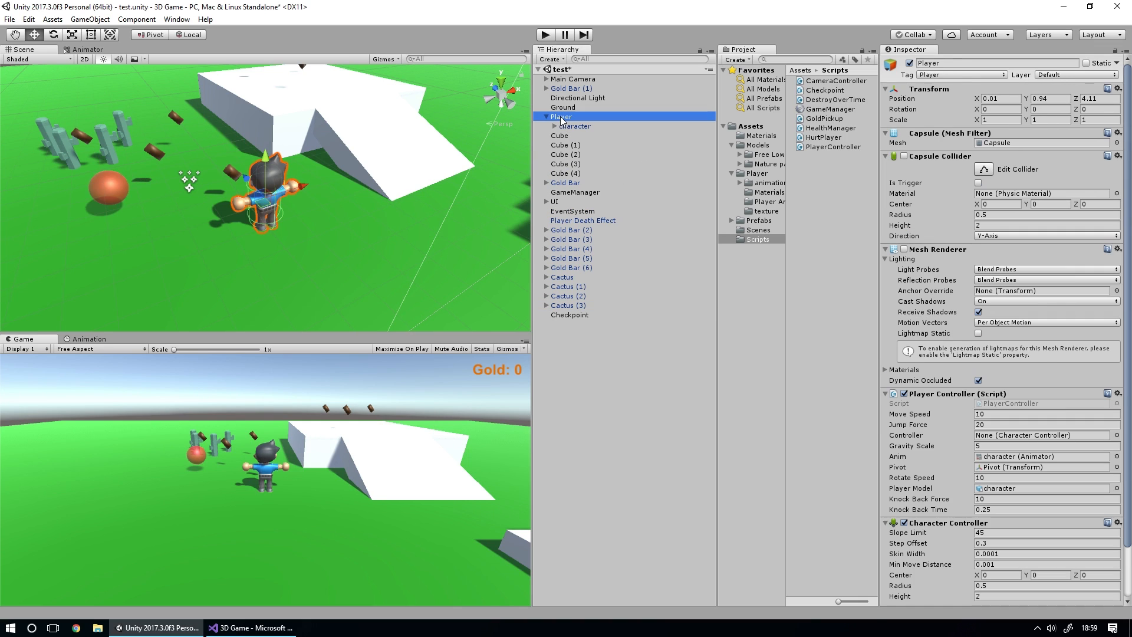
scroll(918, 448, "down", 3)
scroll(917, 448, "up", 3)
left_click(574, 192)
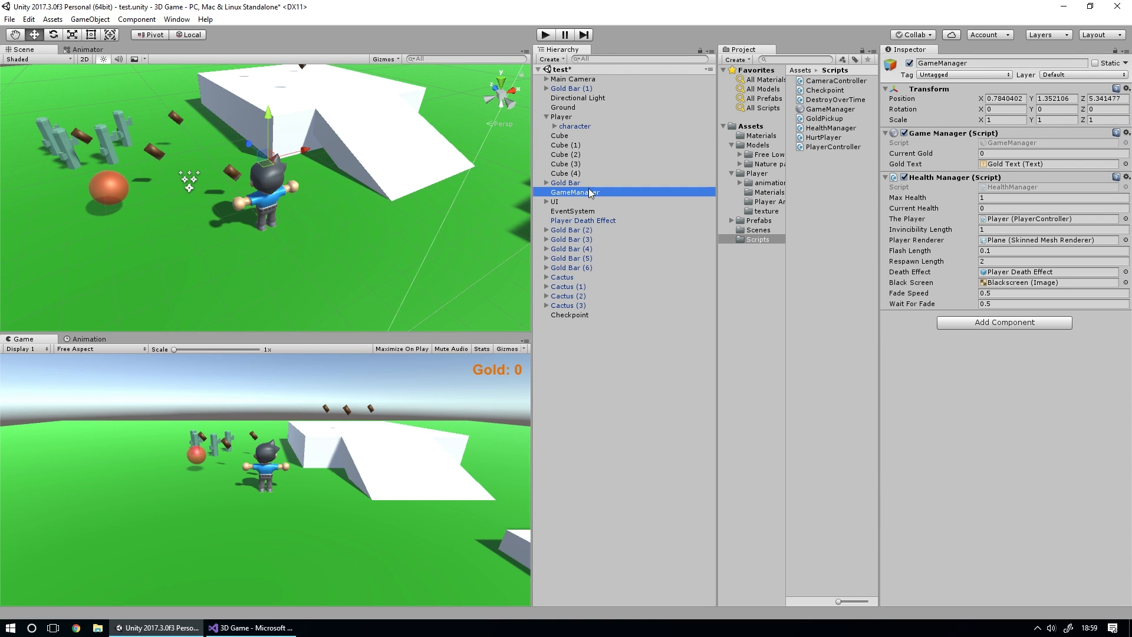
mouse_move(569, 315)
left_mouse_down()
mouse_move(586, 198)
mouse_move(1038, 393)
left_mouse_up()
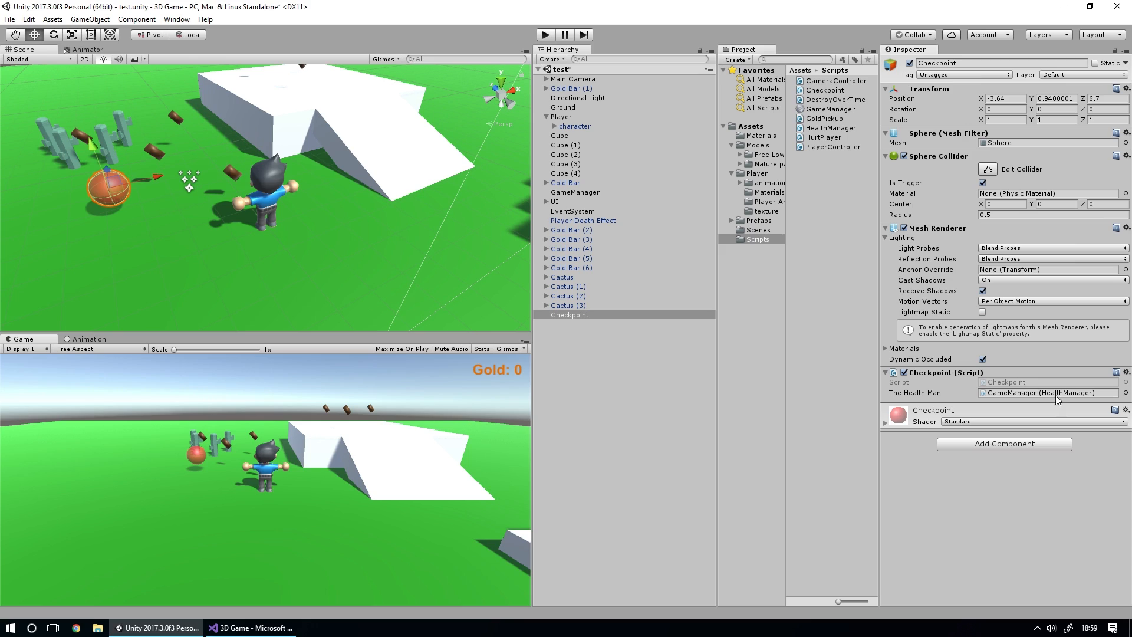
left_click(1036, 393)
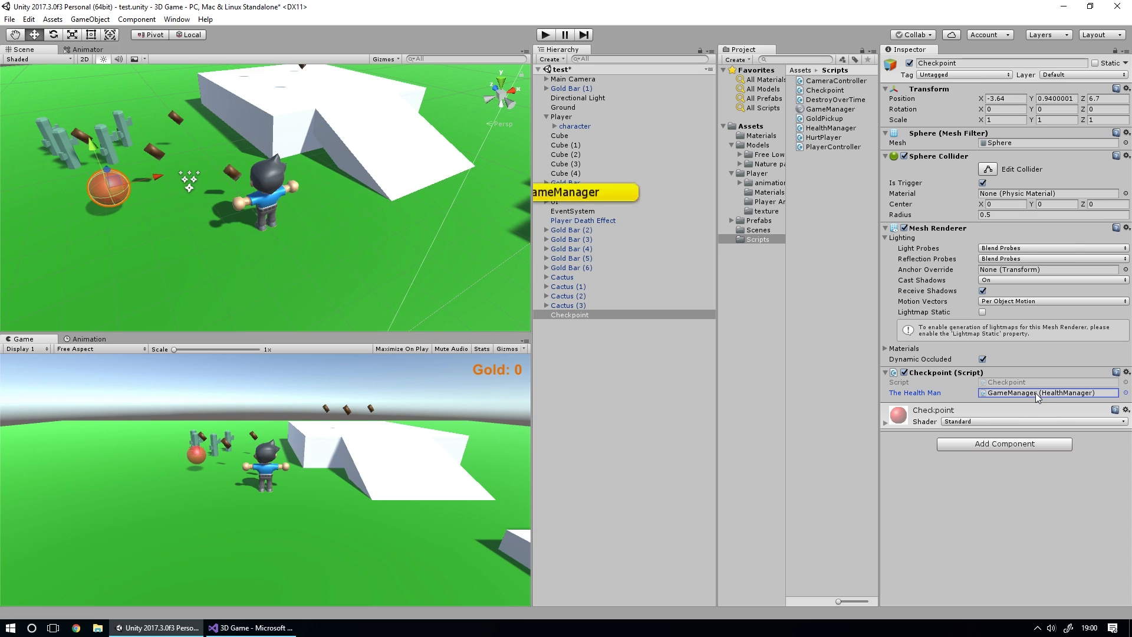
key("Delete")
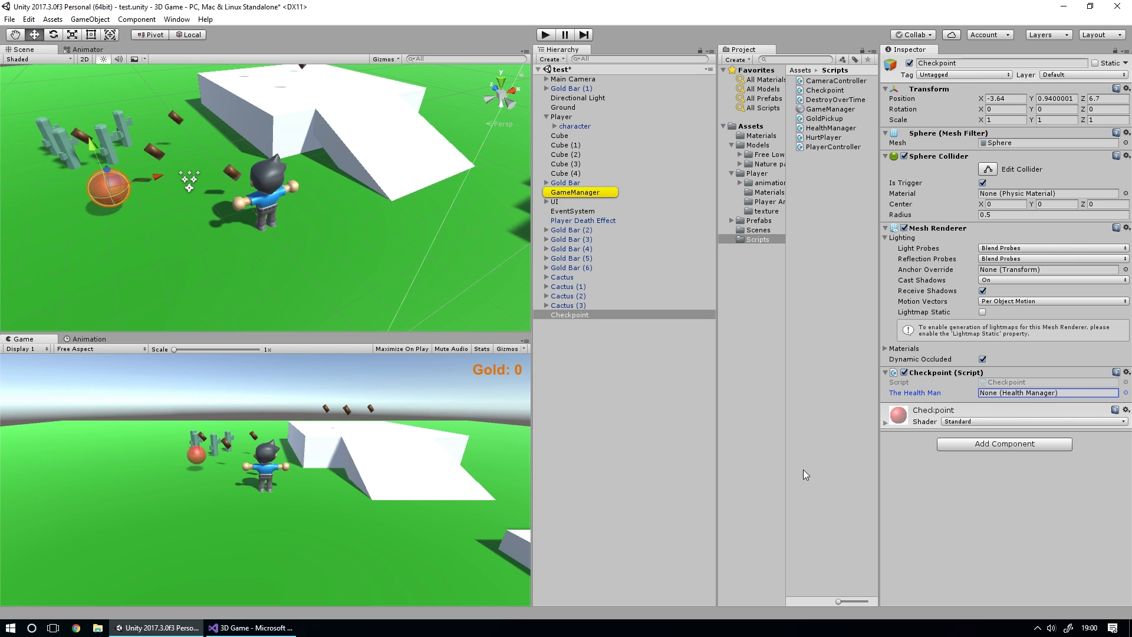
Step: Switch to Visual Studio and assign theHealthMan = FindObjectOfType<HealthManager>(); in the Checkpoint script's Start method
left_click(253, 627)
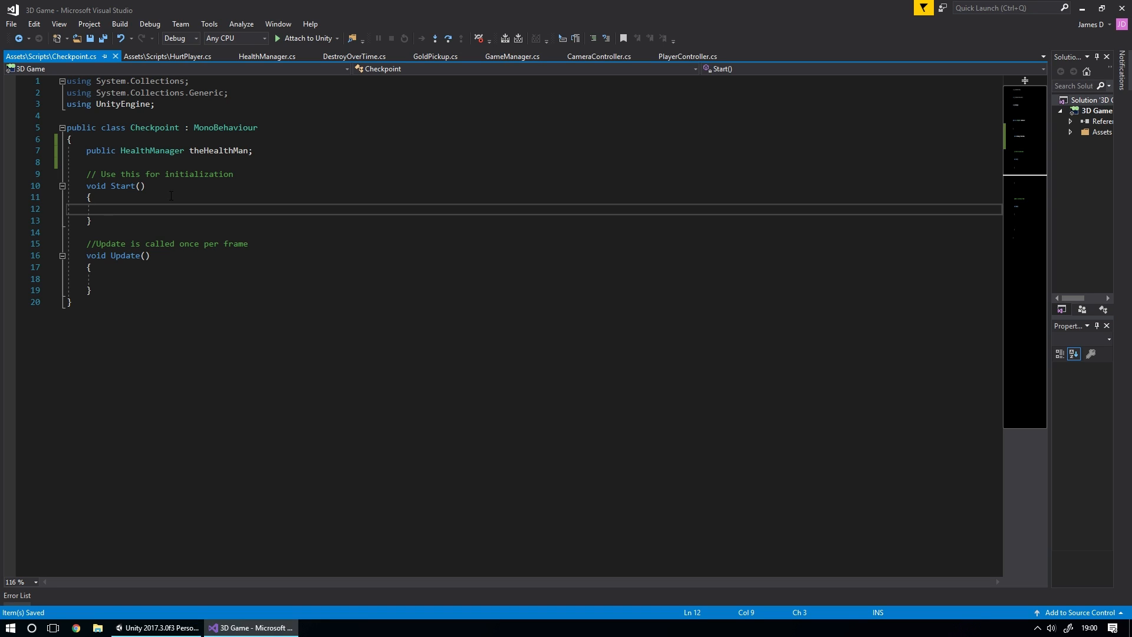
type("theHealthMan")
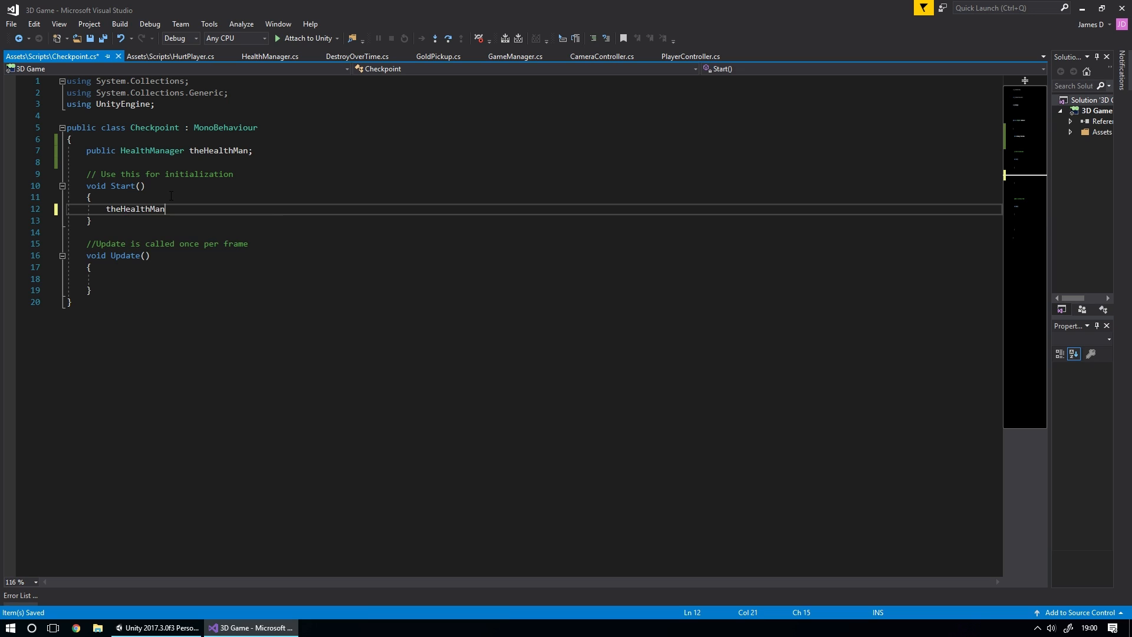
type(" = Findob")
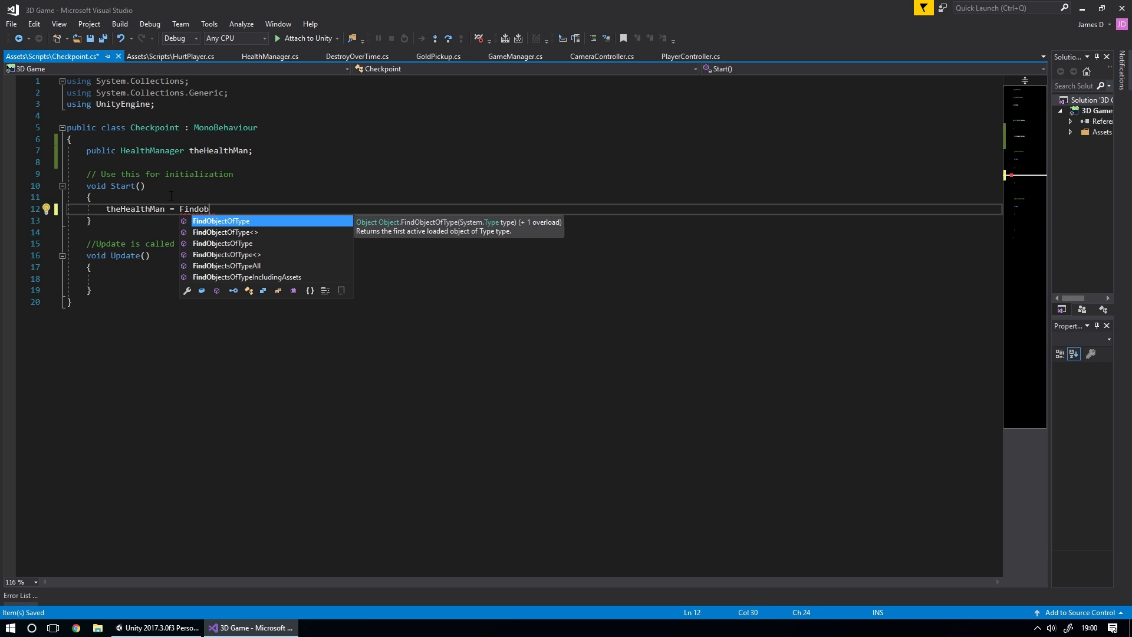
key("Tab")
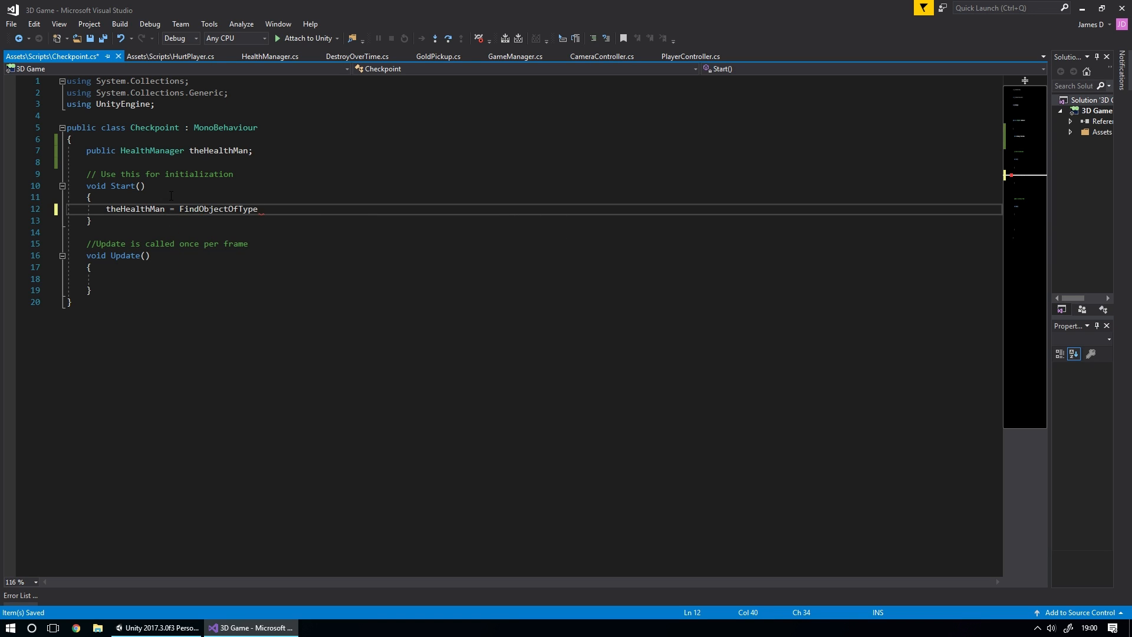
type("<Heal")
type("thManager")
key("Tab")
type(">();")
Step: Add a private void OnTriggerEnter(Collider other) method below Update in the Checkpoint class
left_click(151, 280)
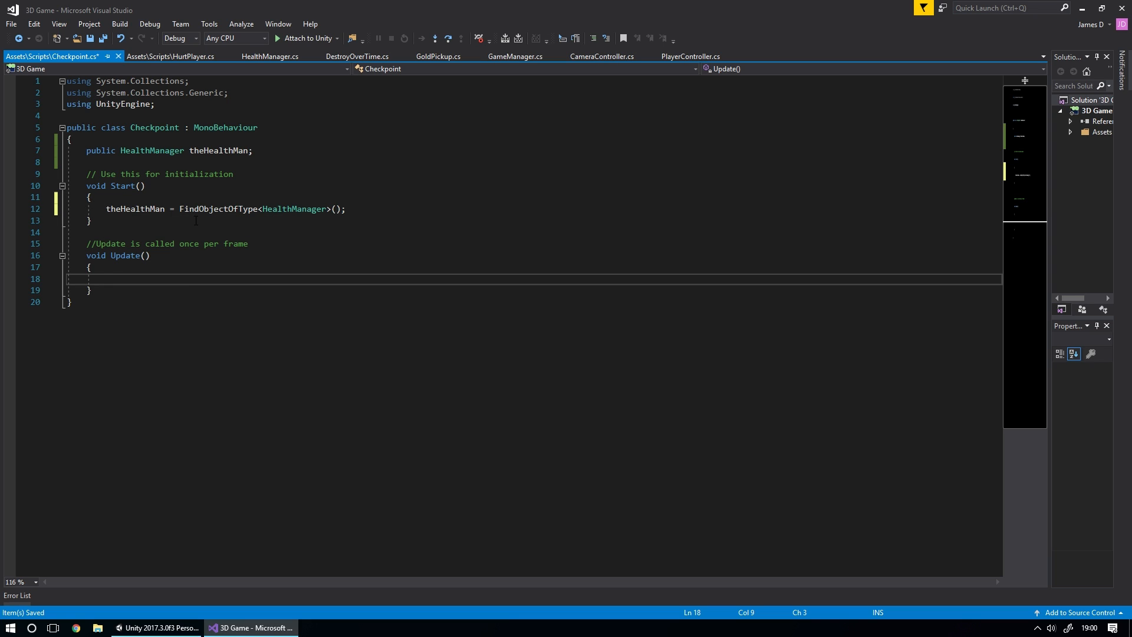
key("Return")
key("Return")
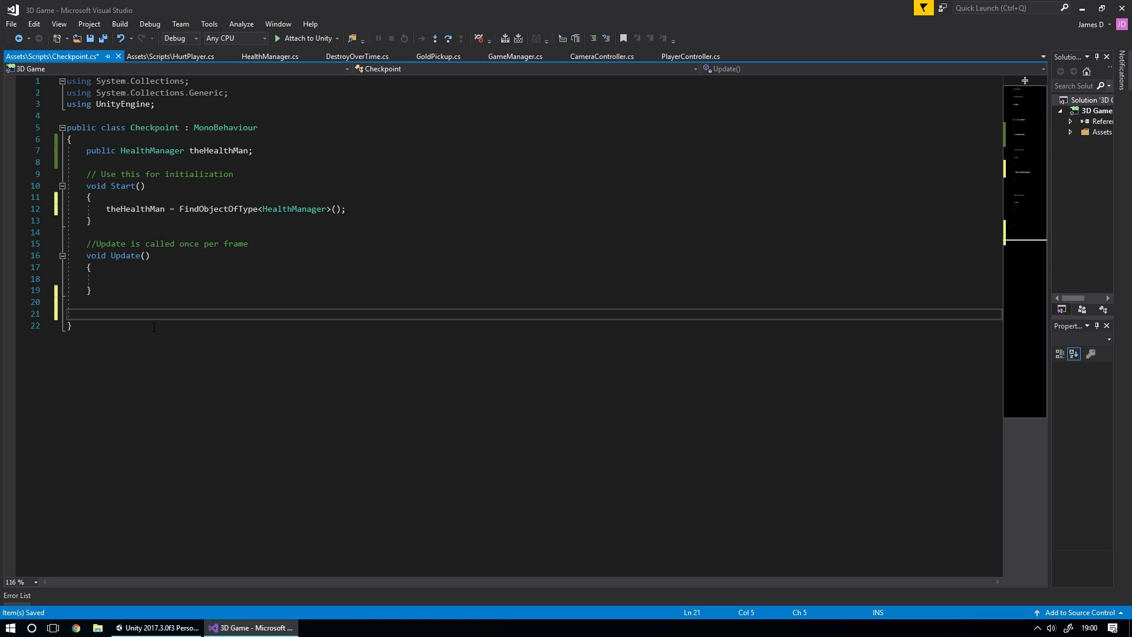
type("private void OnTri")
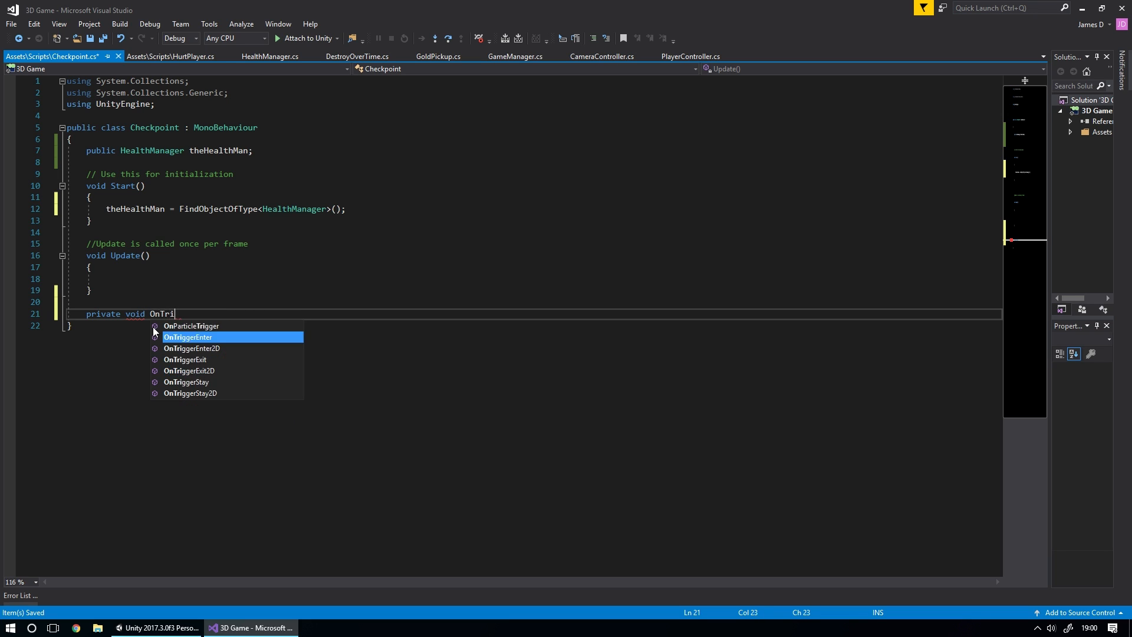
key("Return")
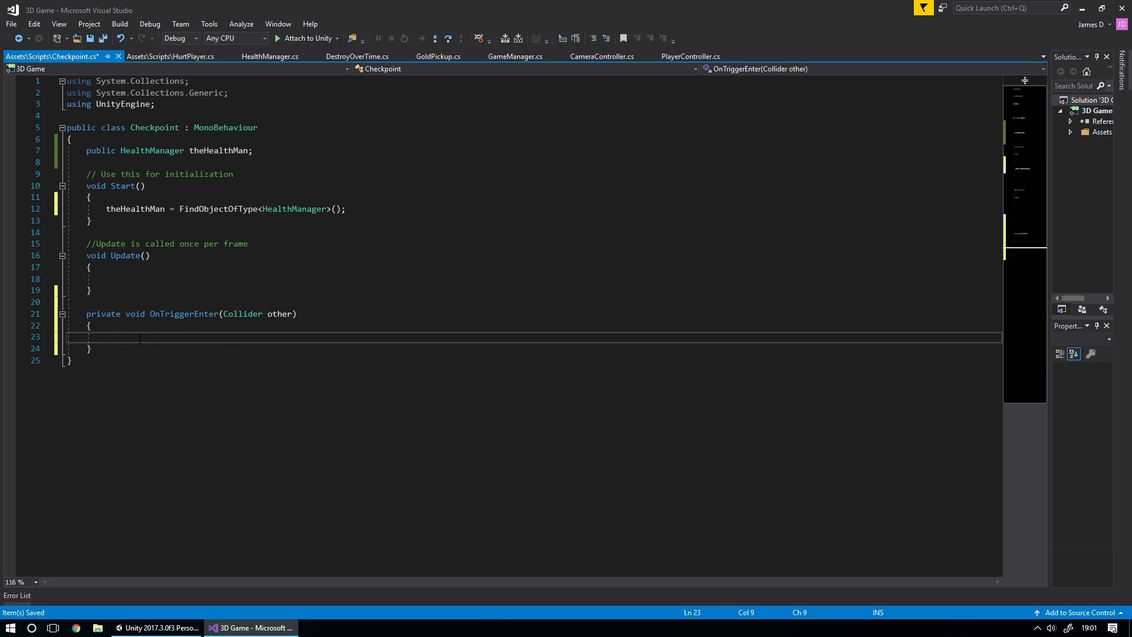
Step: Write an if condition in OnTriggerEnter that checks other.tag == "Player"
type("if(other.")
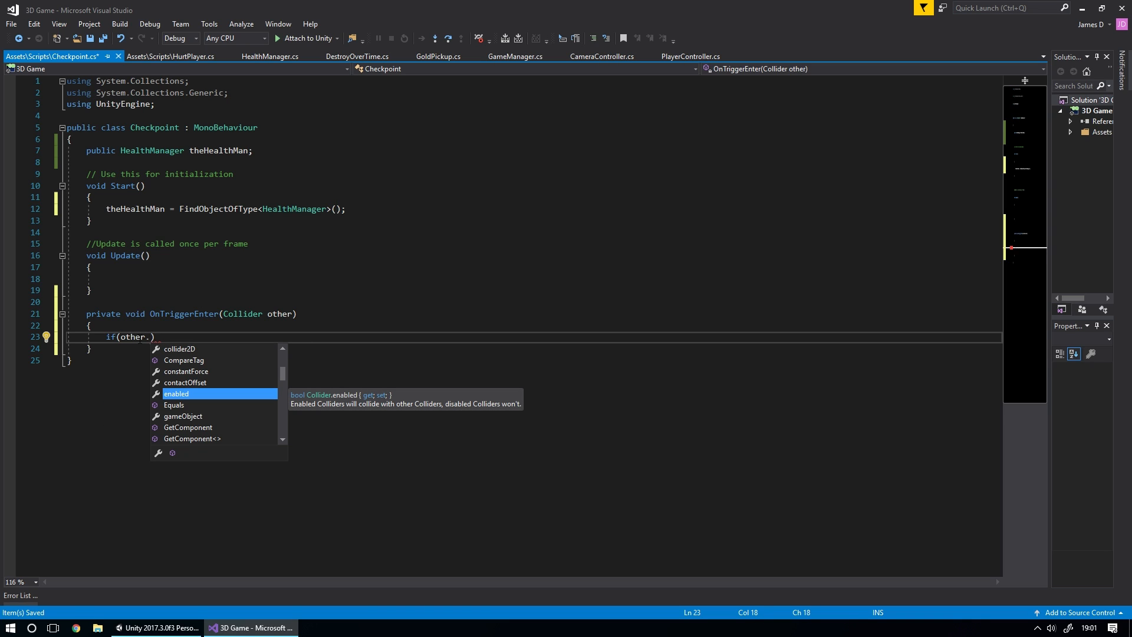
type("tag")
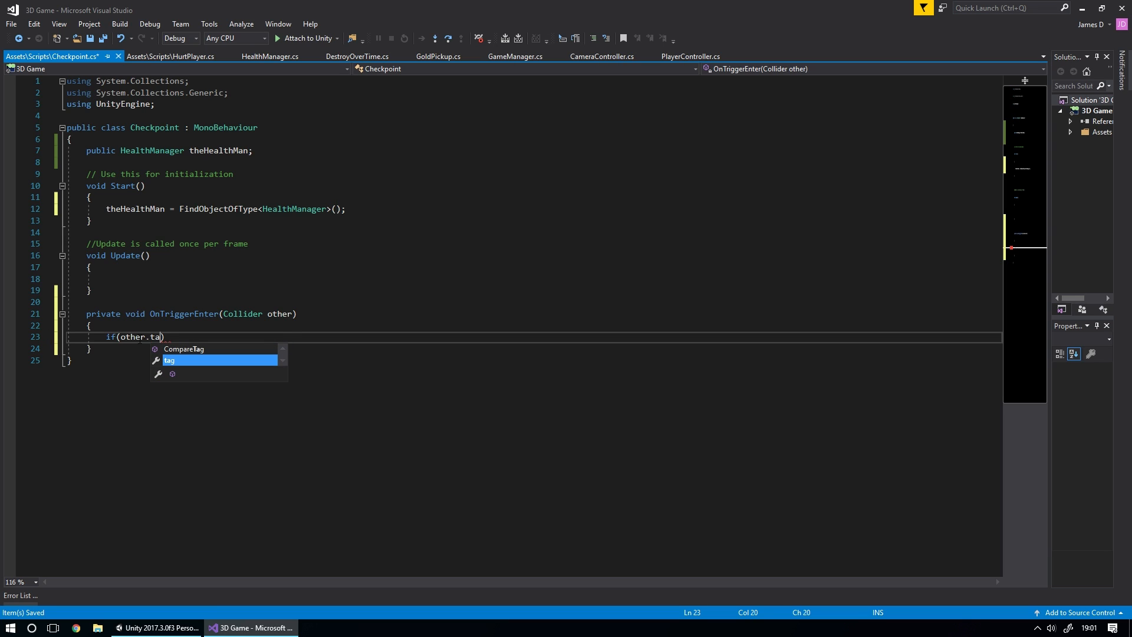
type(" == ")
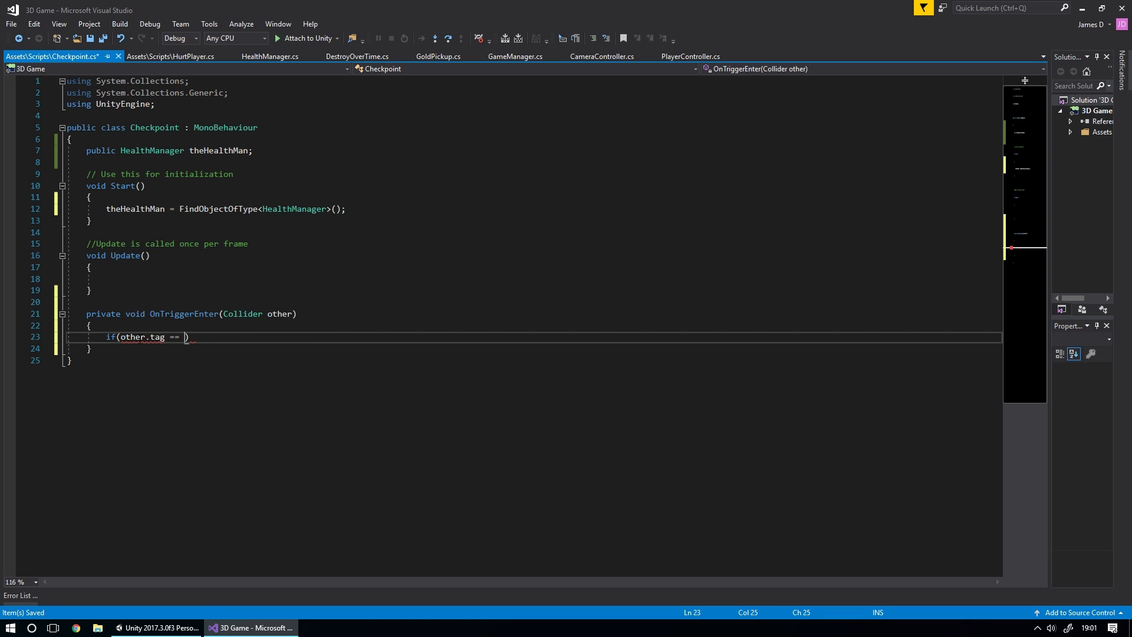
type("\"Player\")")
Step: Replace the == comparison in the if condition with other.tag.Equals("Player")
left_click_drag(224, 337, 170, 337)
left_click_drag(240, 342, 170, 341)
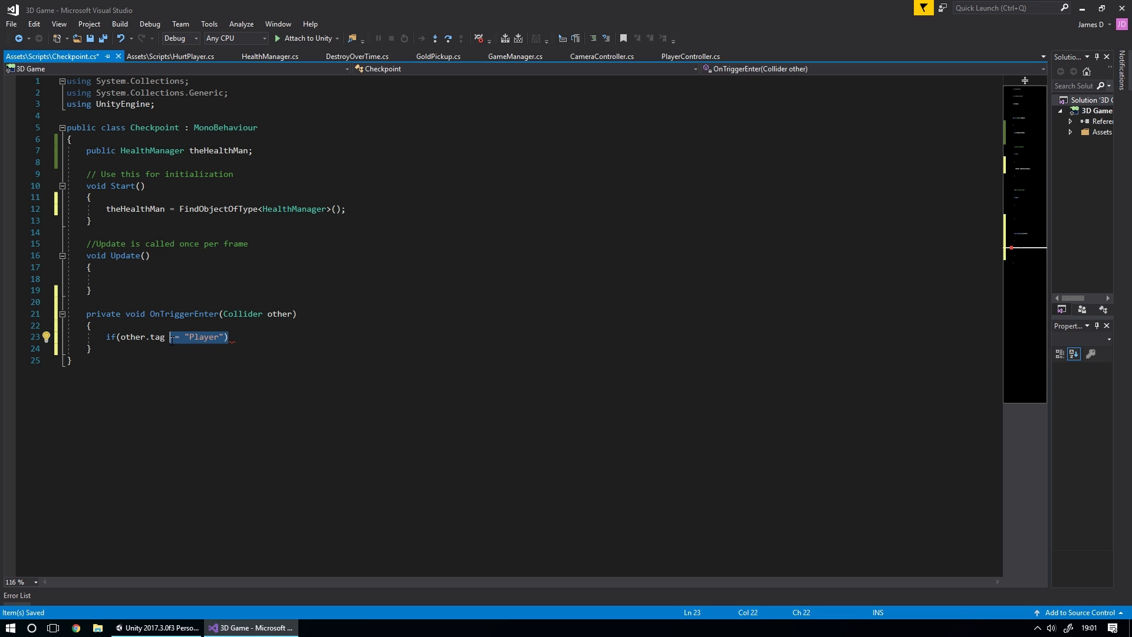
key("BackSpace")
key("BackSpace")
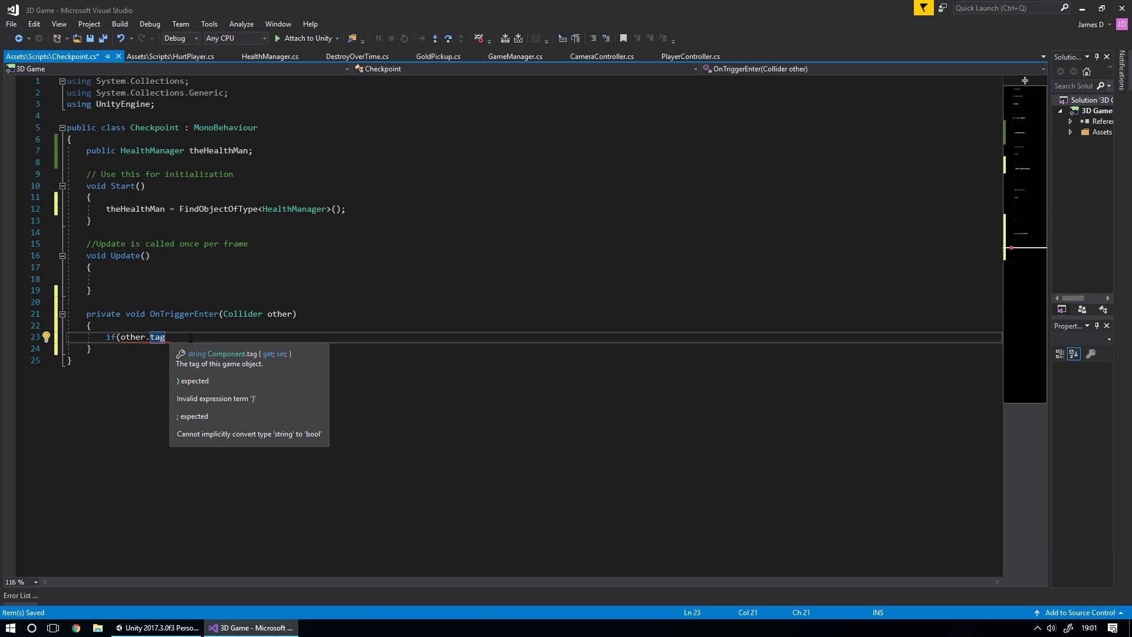
type(".equ")
key("Tab")
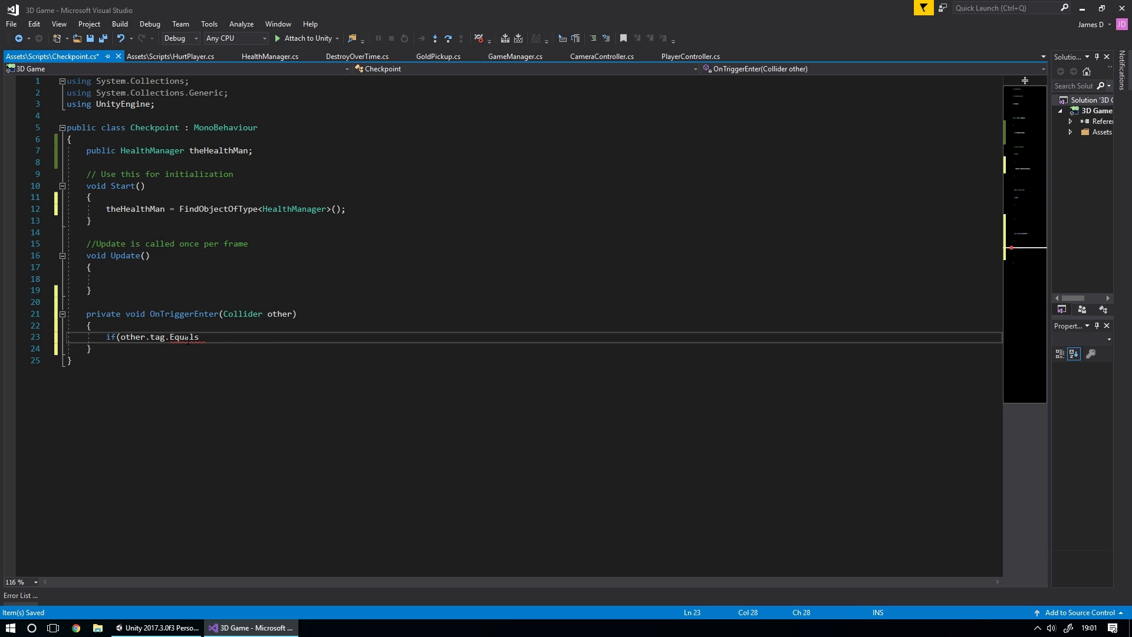
type("(")
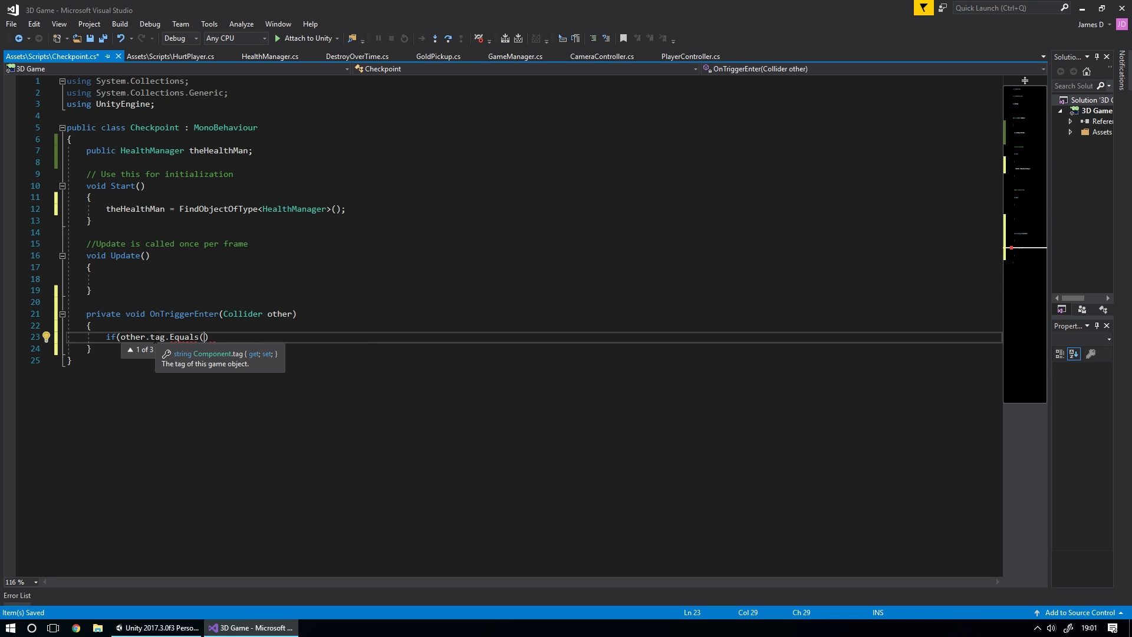
double_click(158, 338)
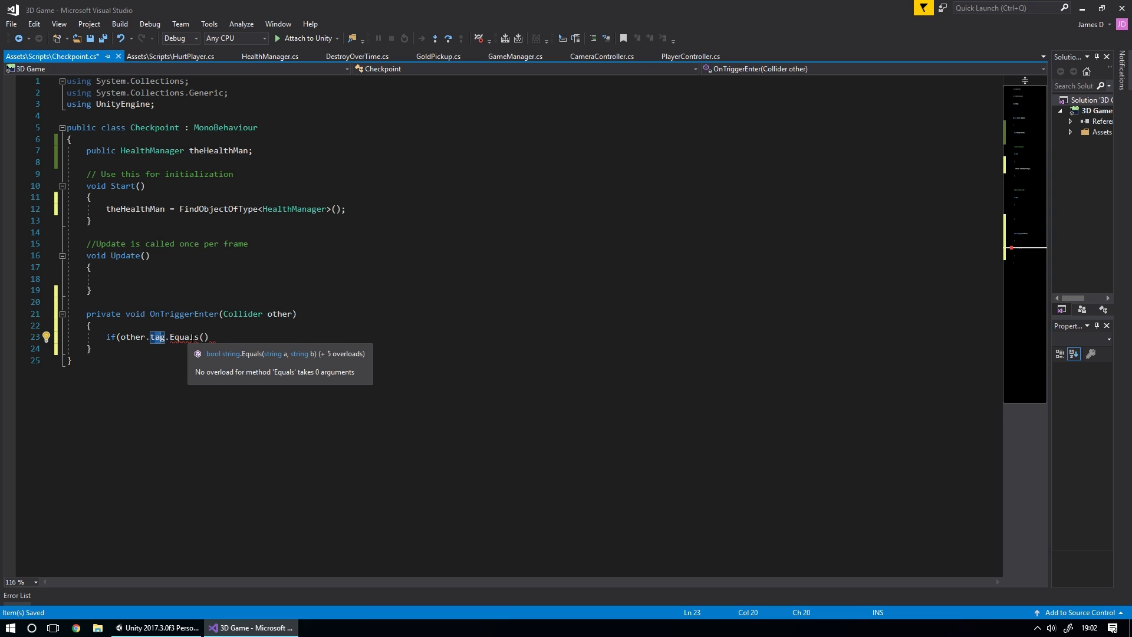
left_click(204, 337)
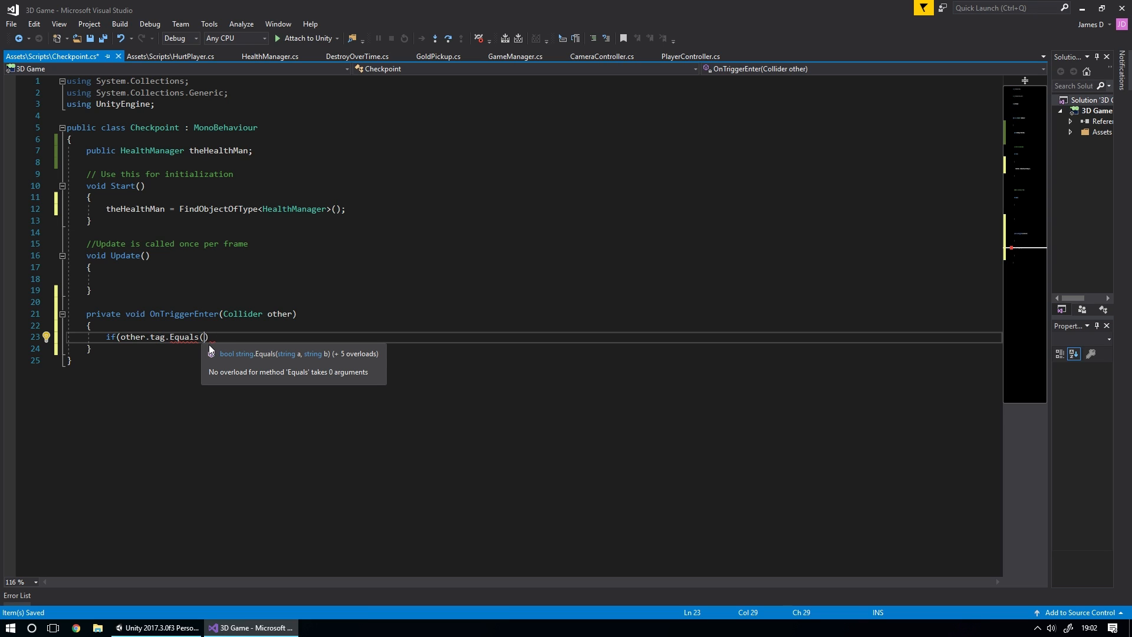
type("\"Playe")
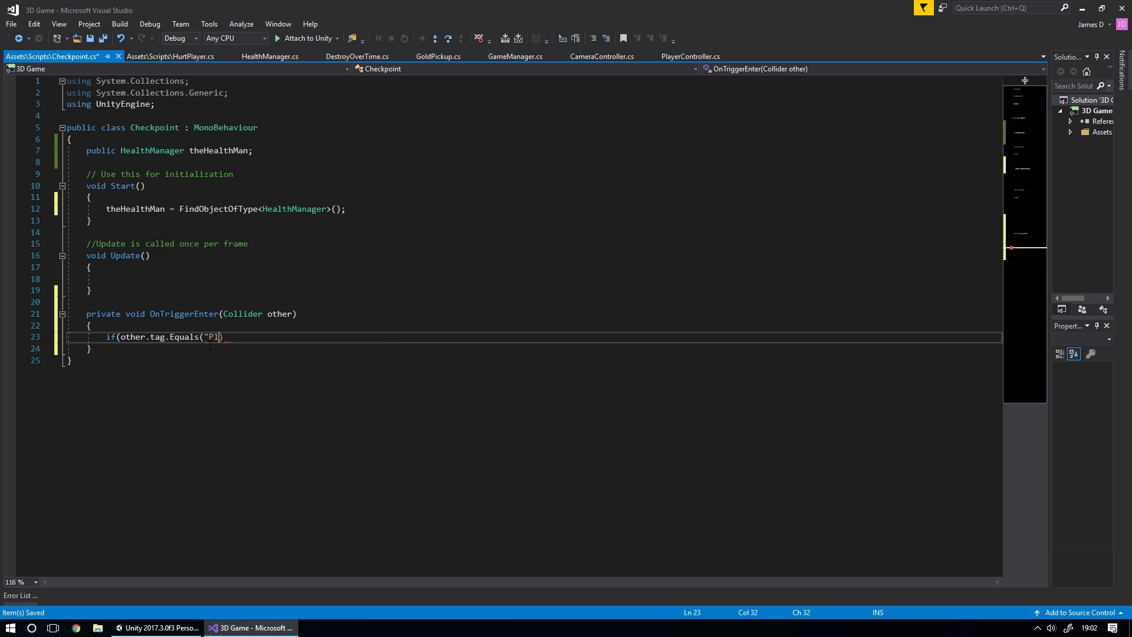
type("r\"))")
Step: Add an empty braced body beneath the if condition in OnTriggerEnter
key("Delete")
key("Return")
type("{")
key("Return")
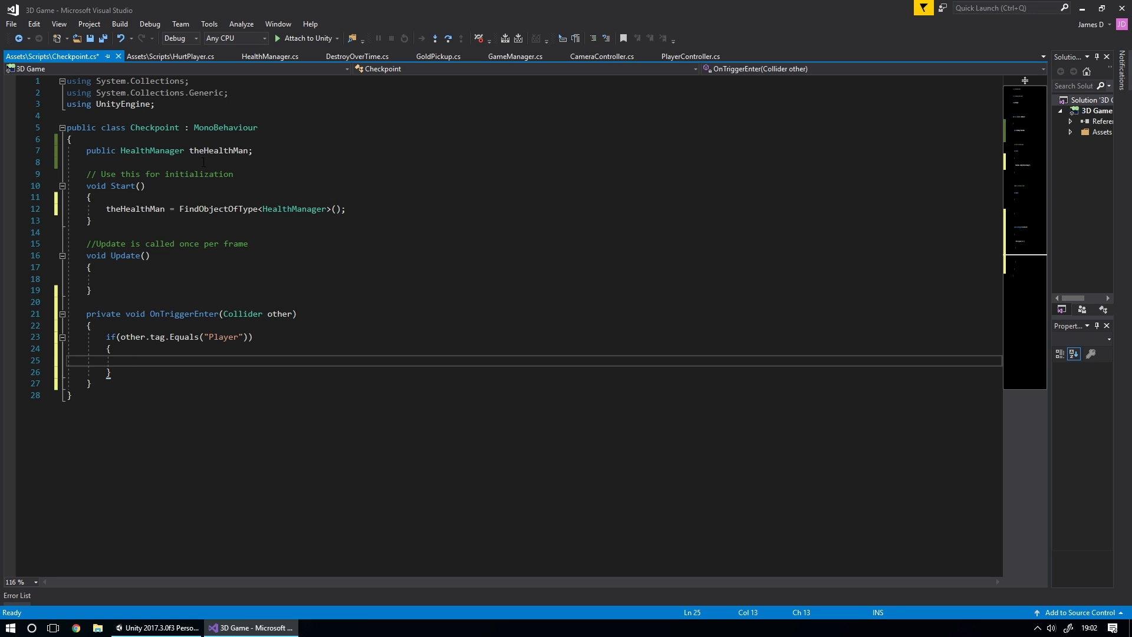
Step: Call theHealthMan.SetSpawnPoint(transform.position); inside the if block and save the Checkpoint script
type("theHealthMan")
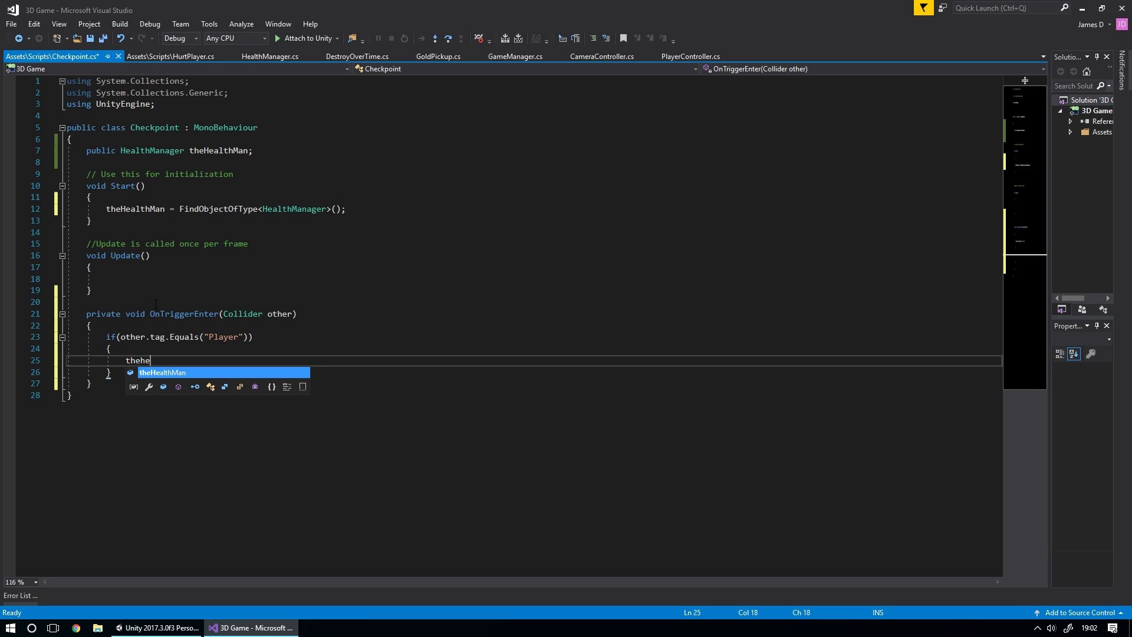
type(".setr")
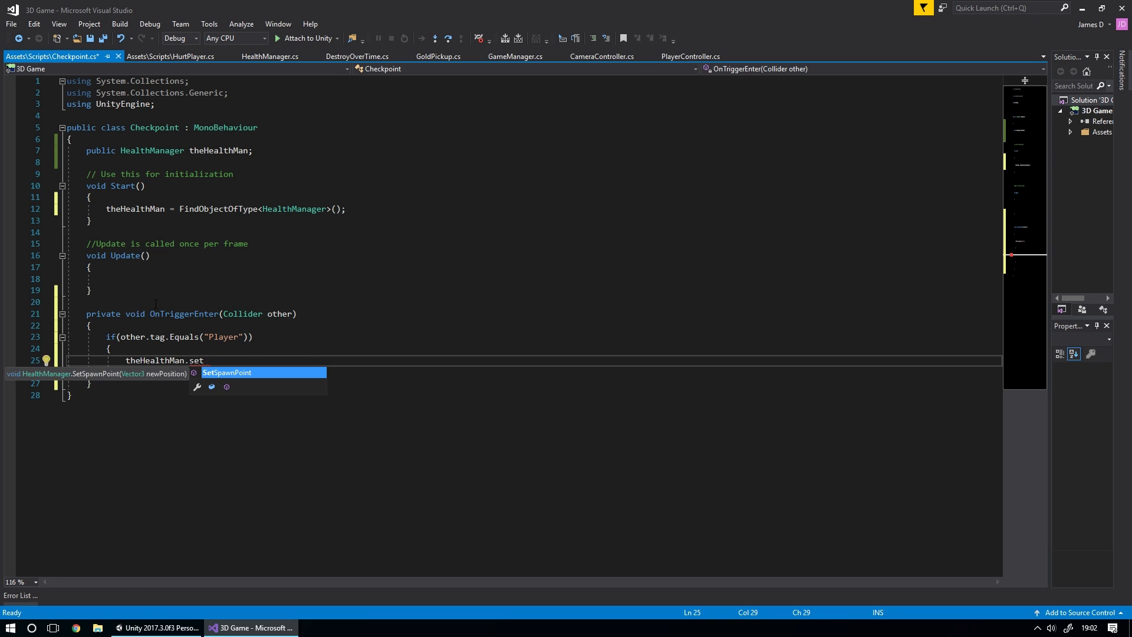
key("Tab")
type("(")
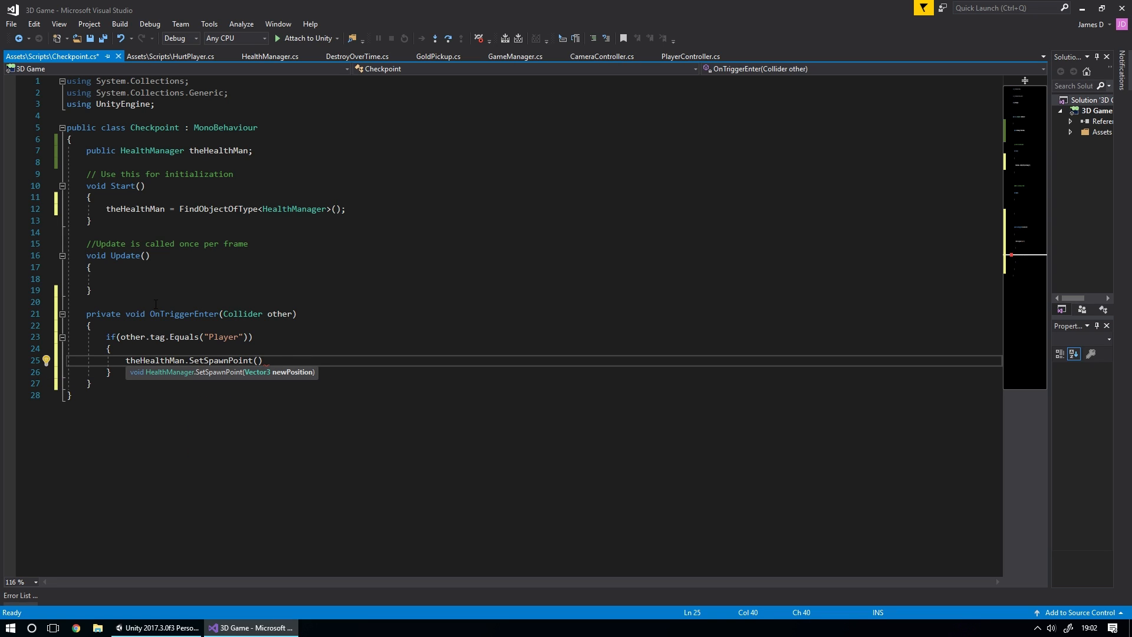
type("transform")
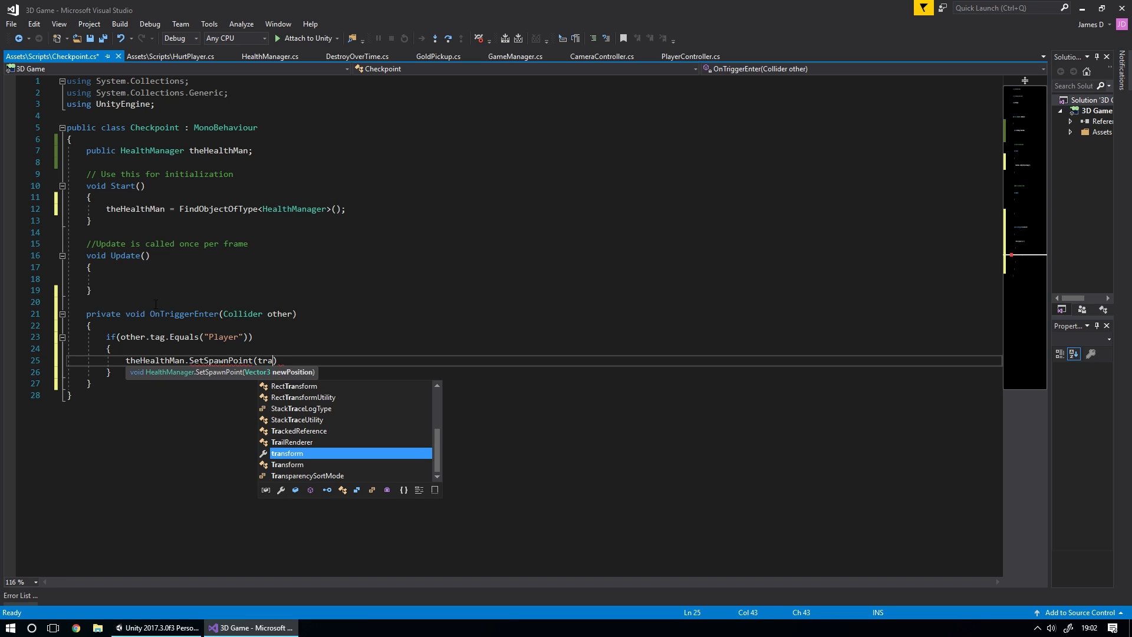
type(".position")
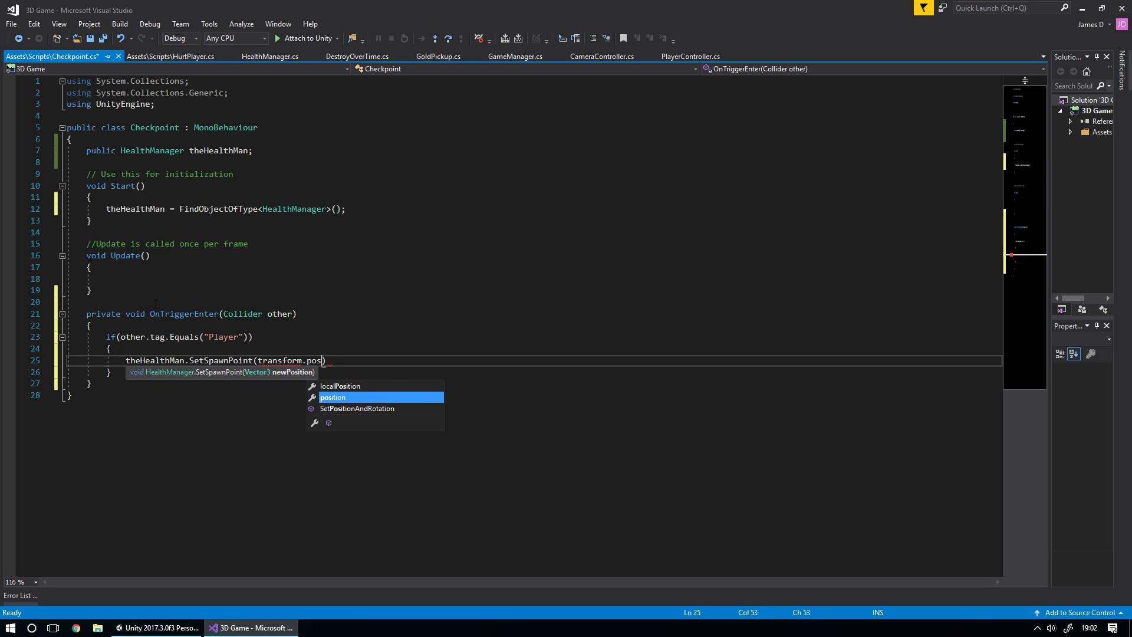
type(");")
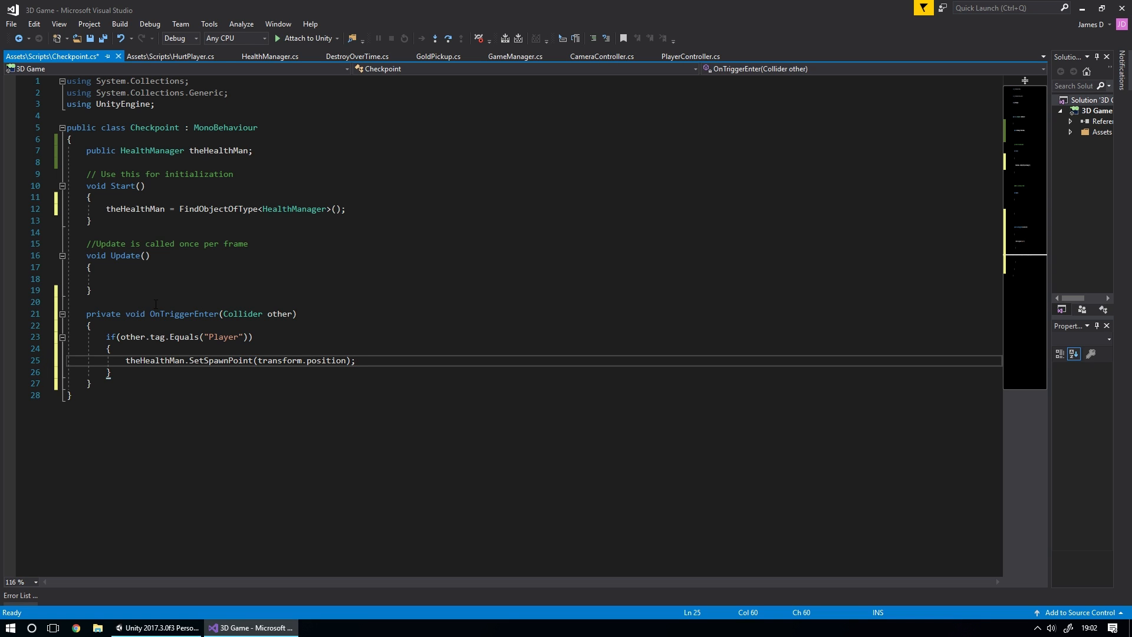
key("ctrl+s")
Step: Switch to Unity, run the game, and free the cursor to check The Health Man reference on the Checkpoint object
left_click(156, 627)
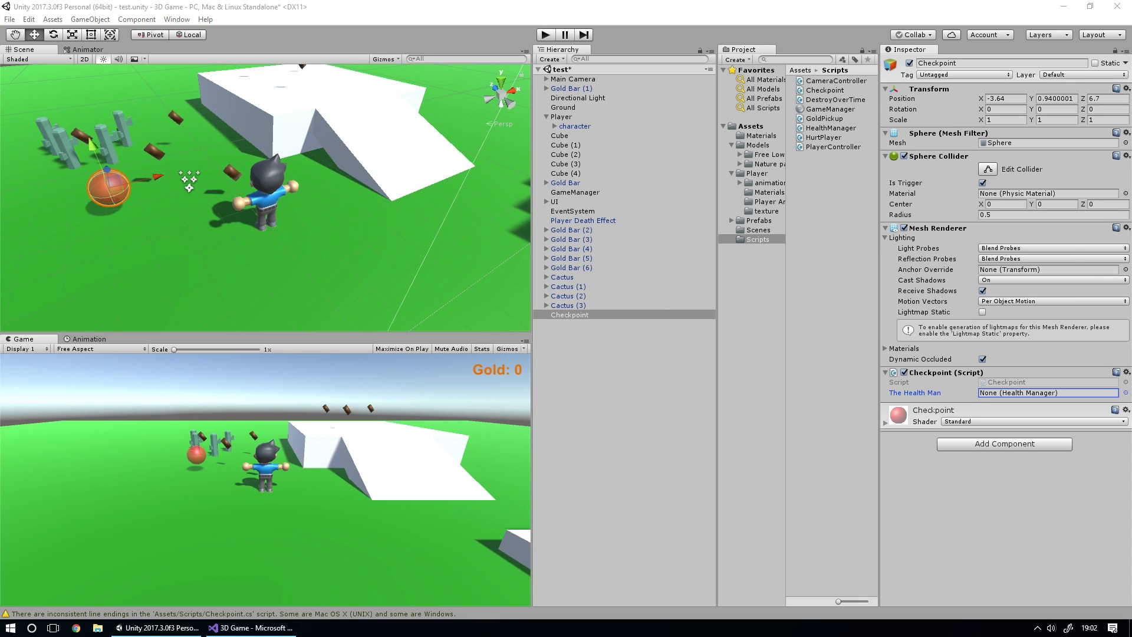
left_click(546, 35)
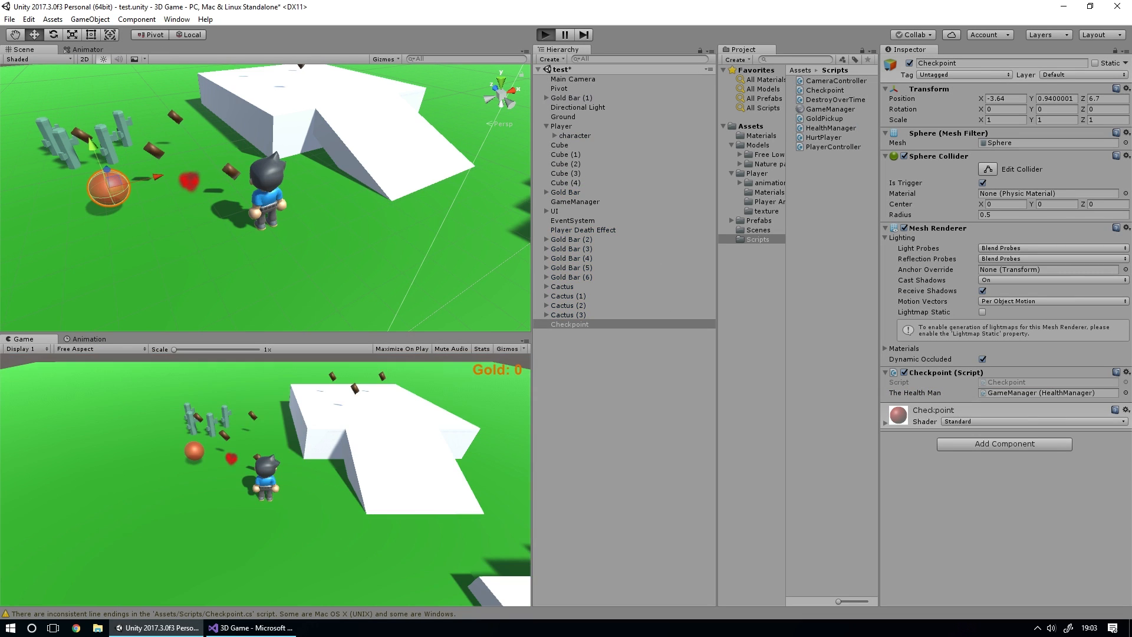
key("Escape")
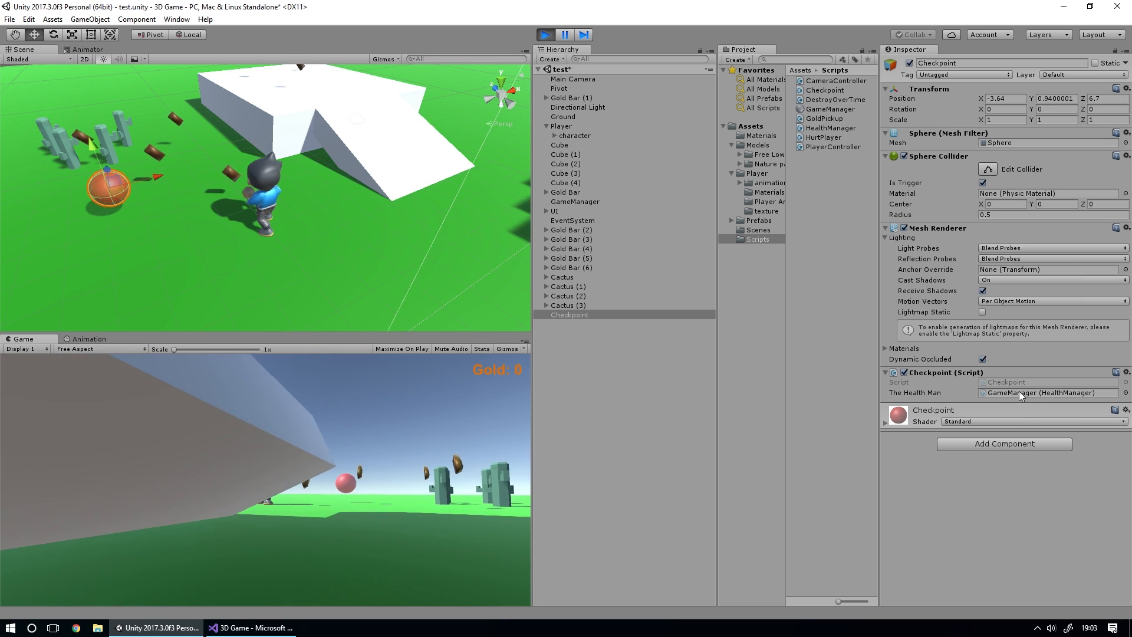
Step: Walk the player through the checkpoint sphere and into the cacti to test the respawn point, and stop the game
key("w")
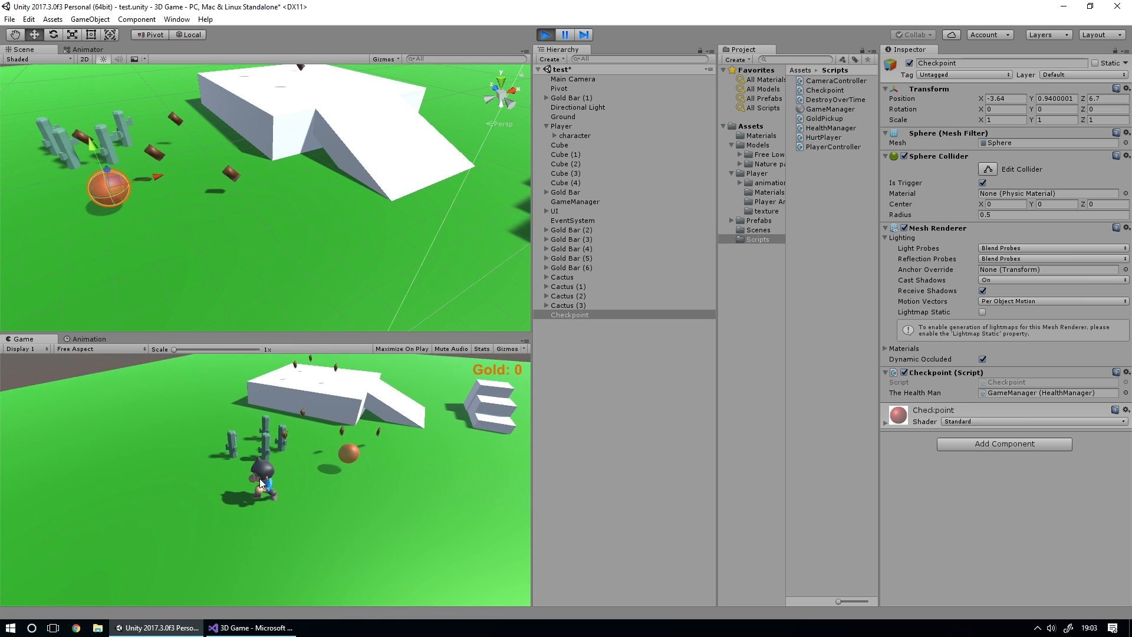
key("w")
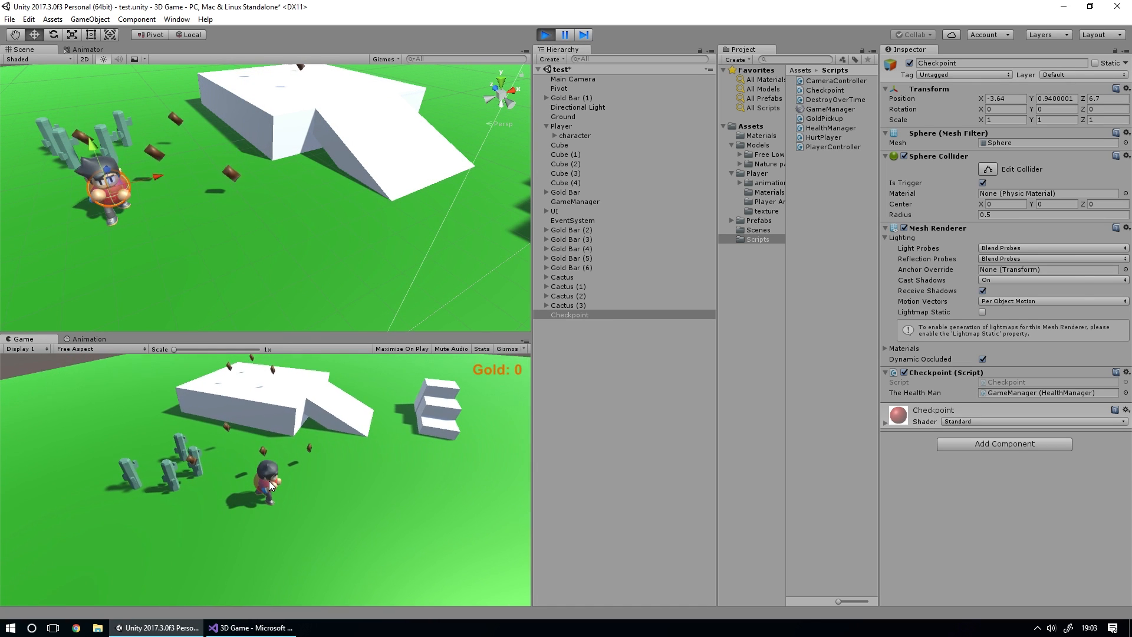
key("s")
key("d")
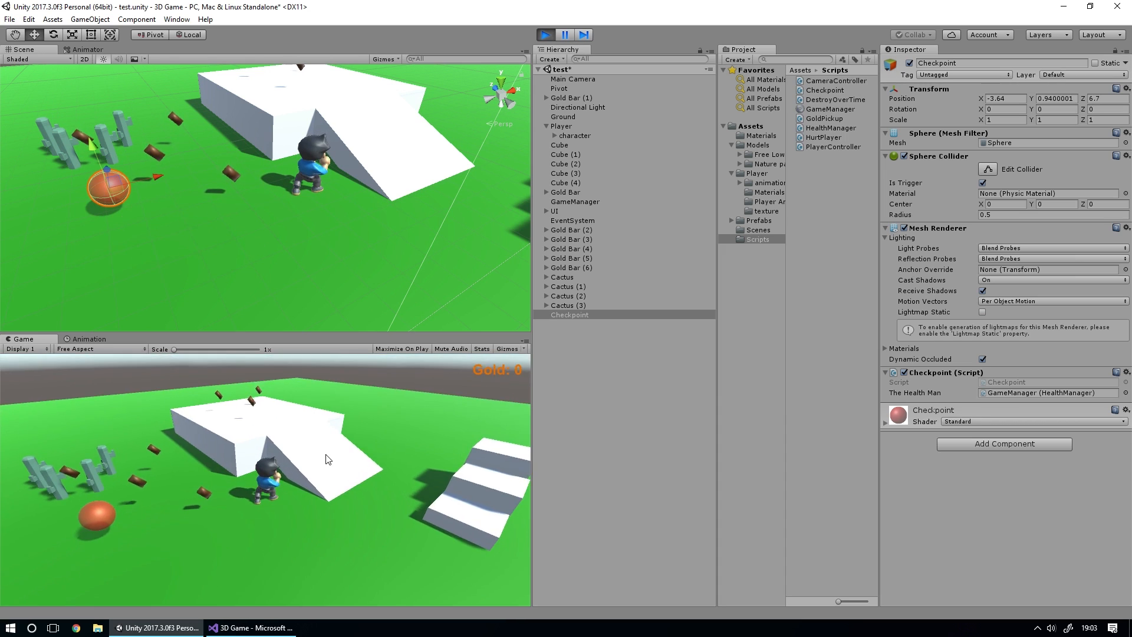
left_click(548, 35)
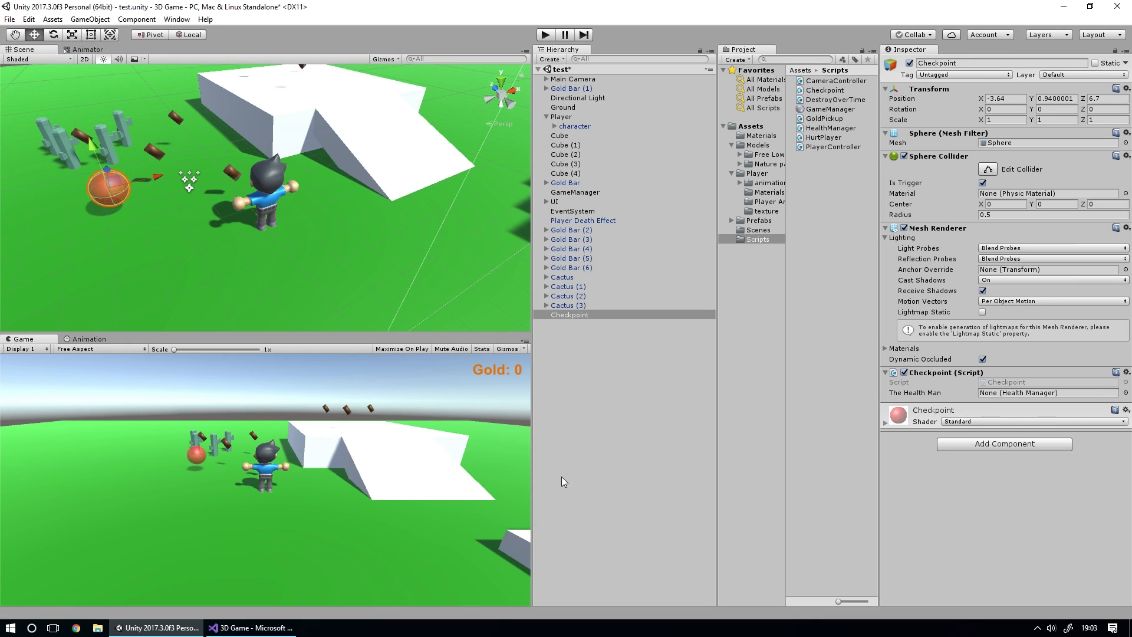
Step: Duplicate Checkpoint twice, placing one copy on the ground near the player and one on the white platform at about (7.93, 2.68, 12.55)
left_click(572, 317)
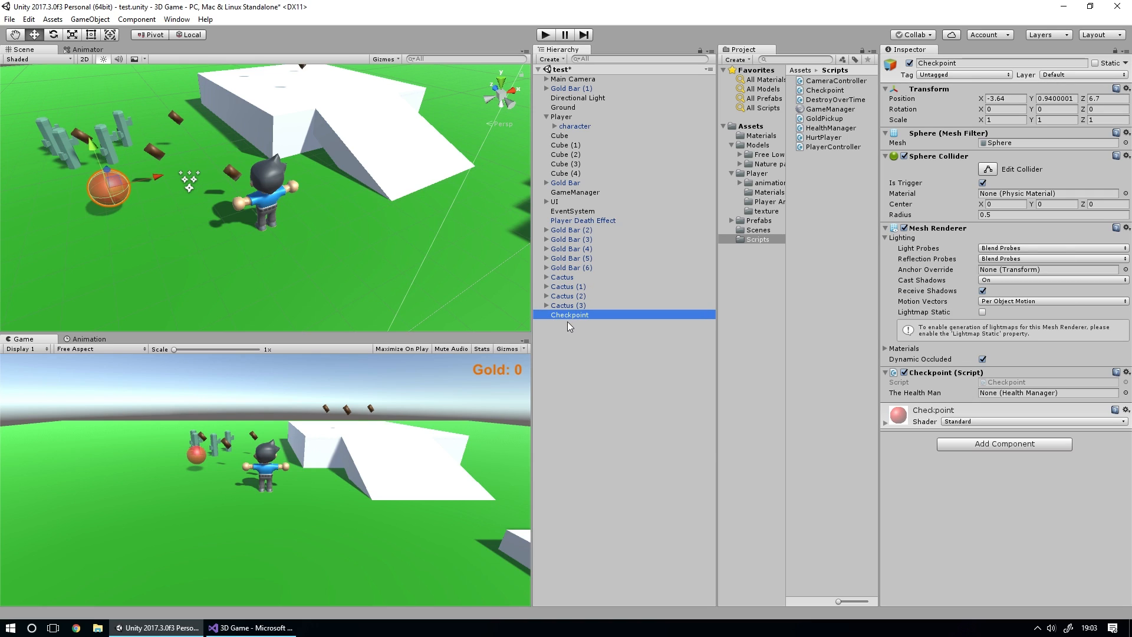
key("ctrl+d")
left_click_drag(111, 179, 312, 43)
key("ctrl+d")
Step: Run the game and move the player through the ground checkpoints and into the cacti to test respawning
left_click(545, 35)
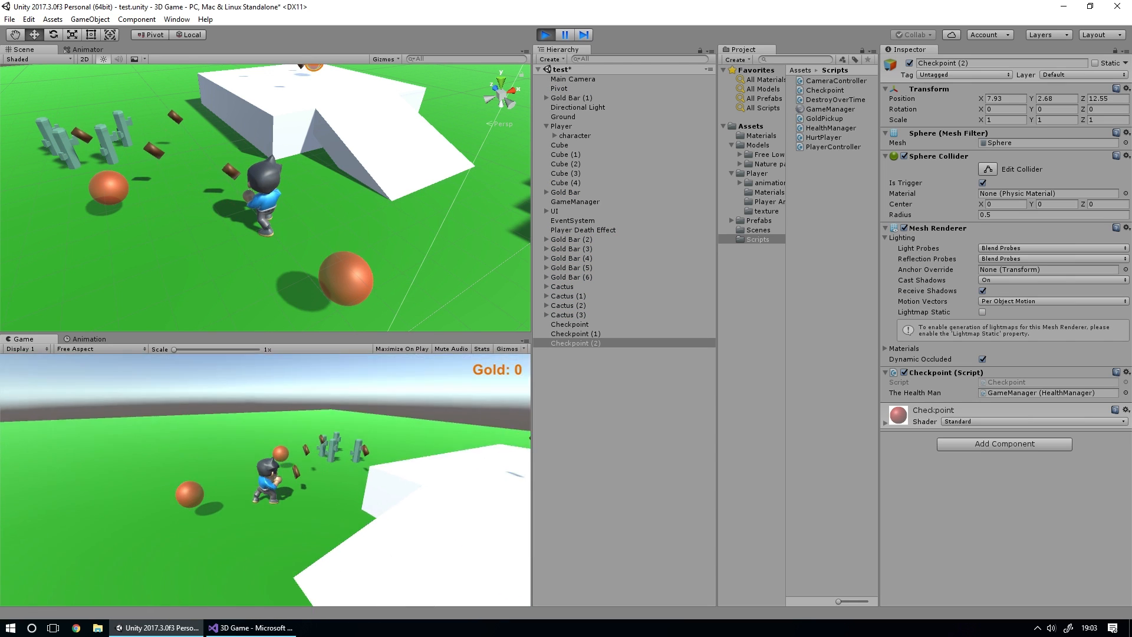
key("w")
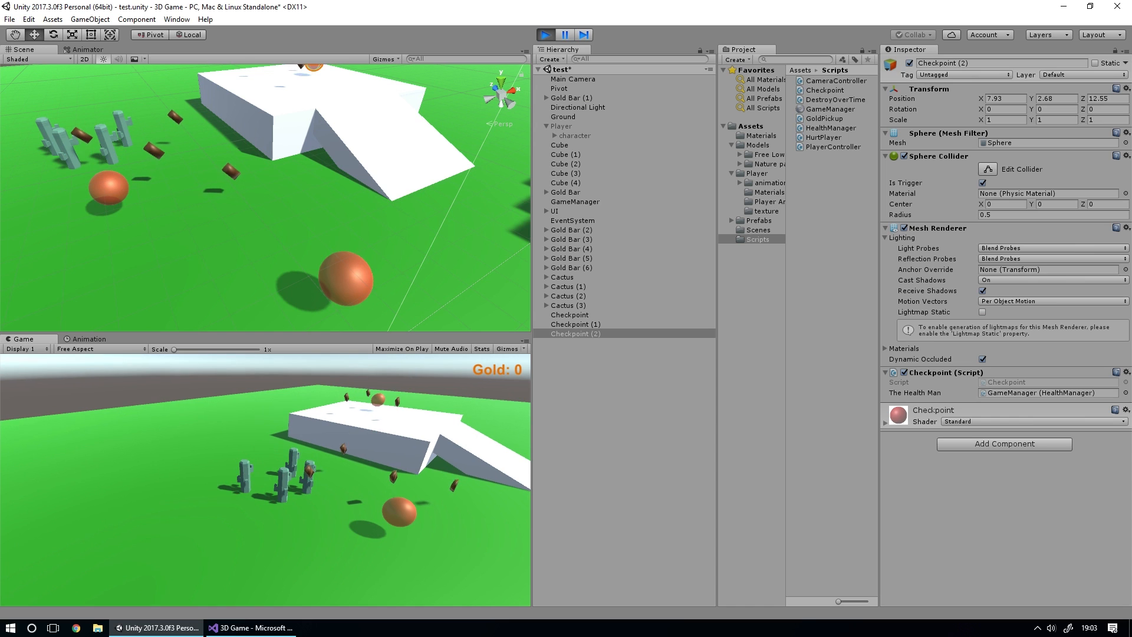
key("s")
key("d")
key("w")
key("s")
key("w")
key("a")
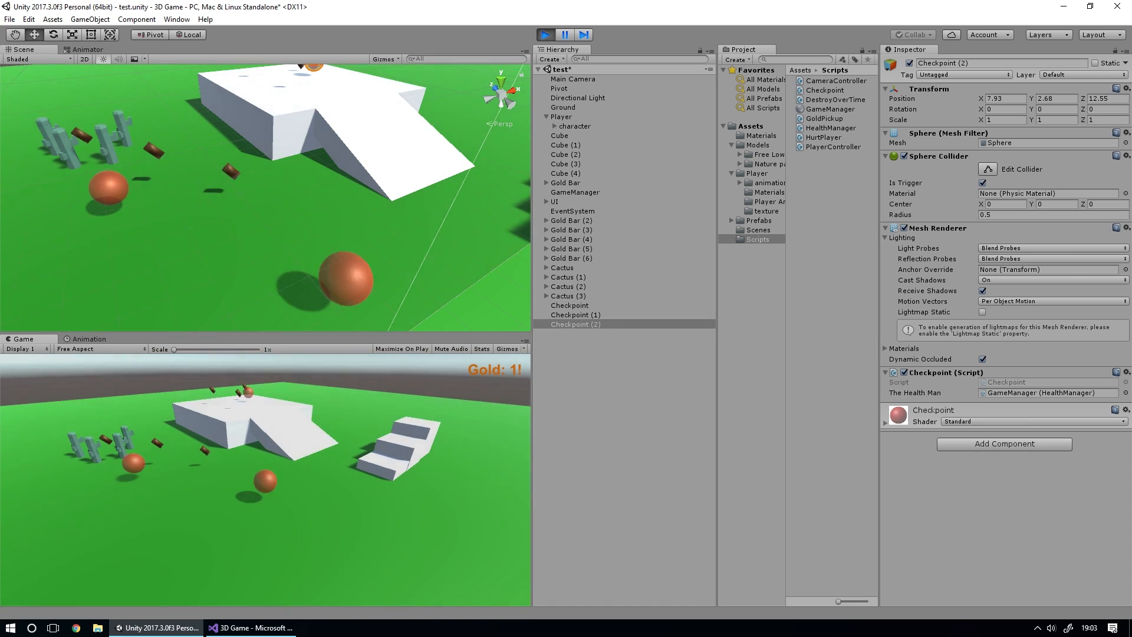
key("w")
key("d")
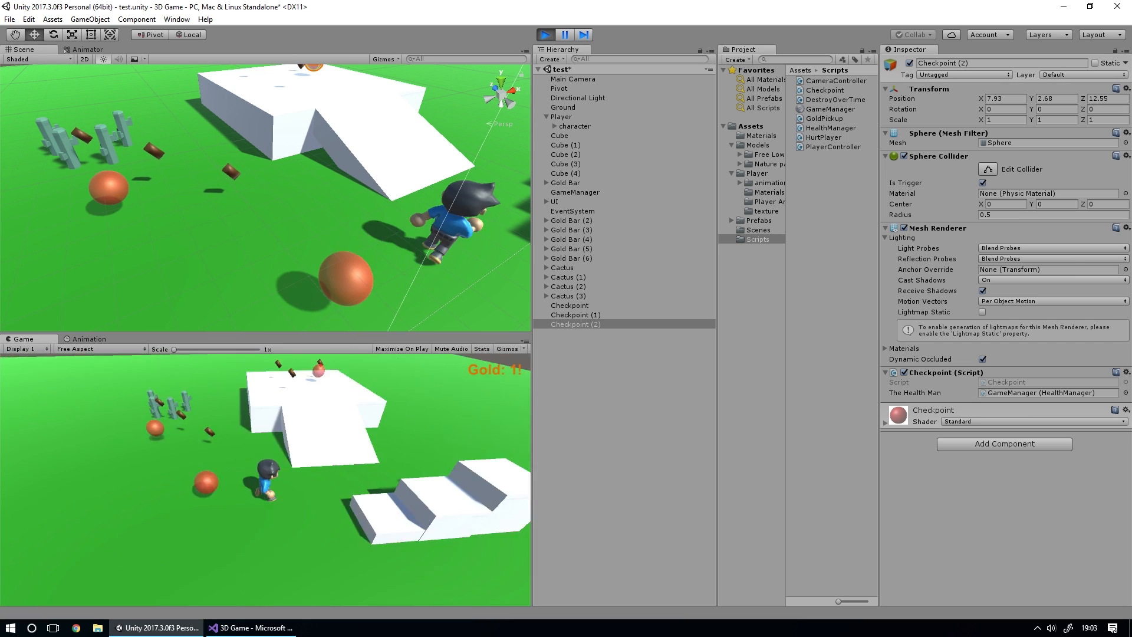
Step: Take the player up to the checkpoint on the white platform, test respawning from there, and stop the game
key("w")
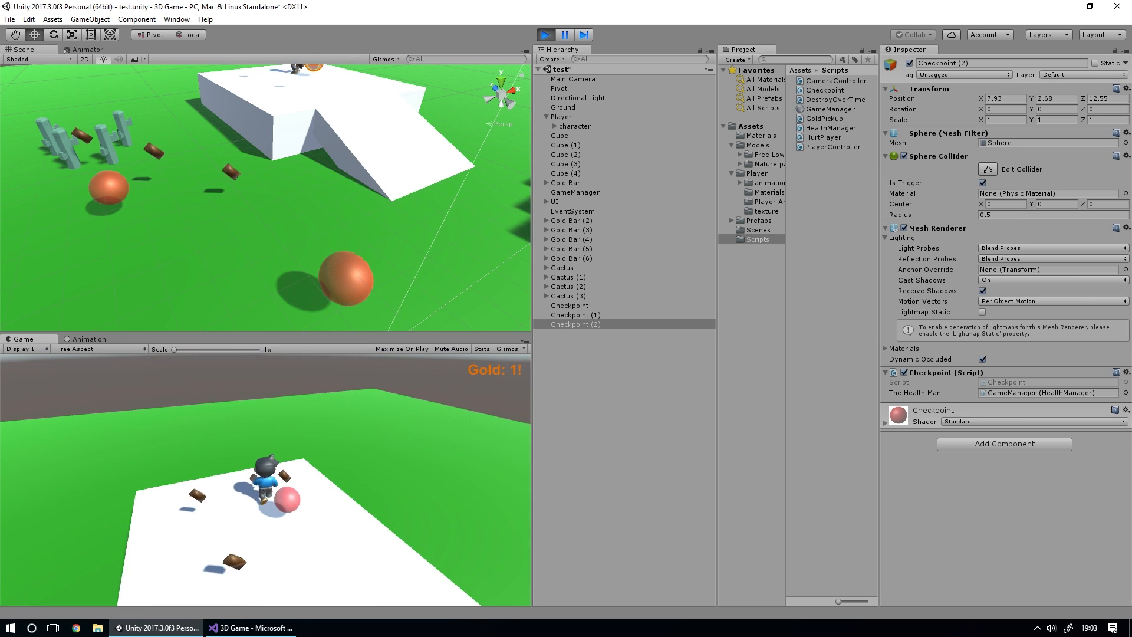
key("a")
key("a")
key("s")
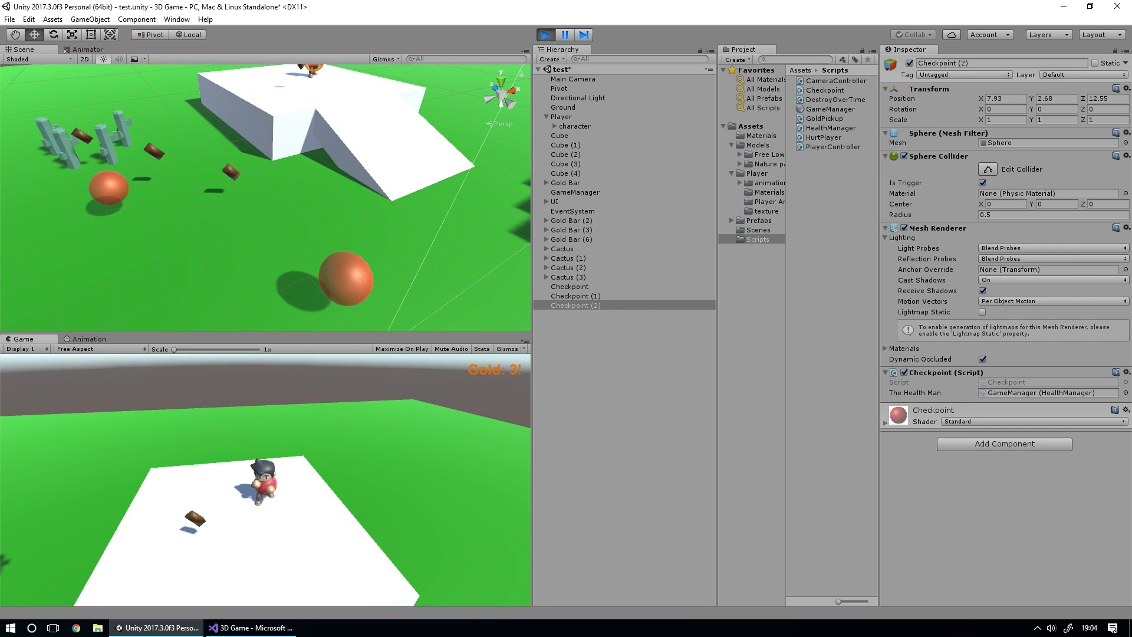
key("s")
key("a")
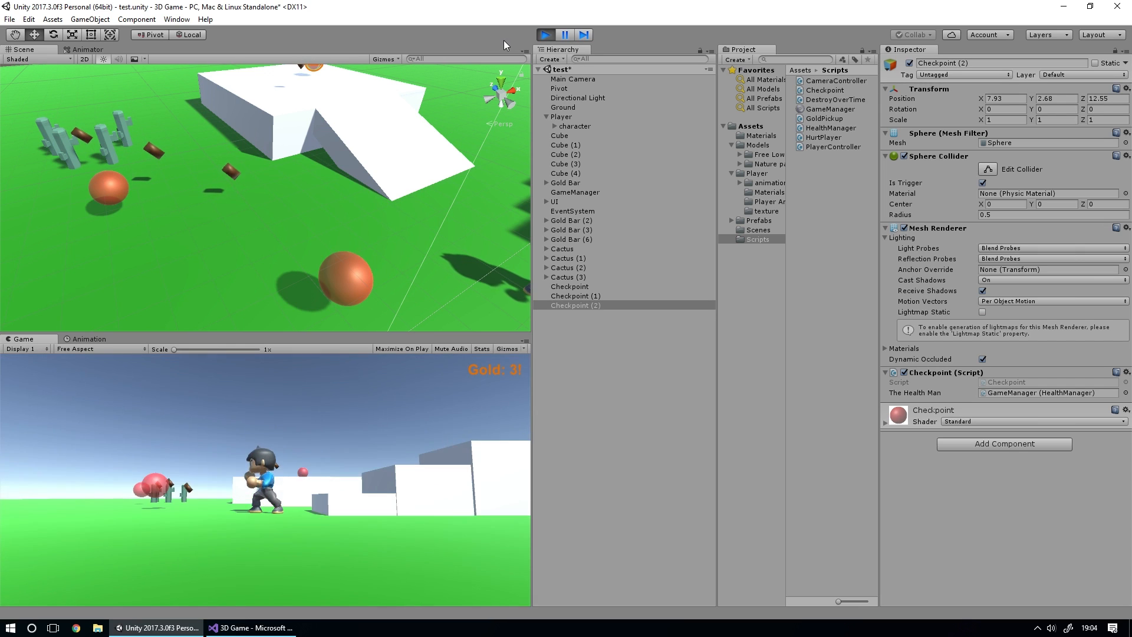
key("ctrl+p")
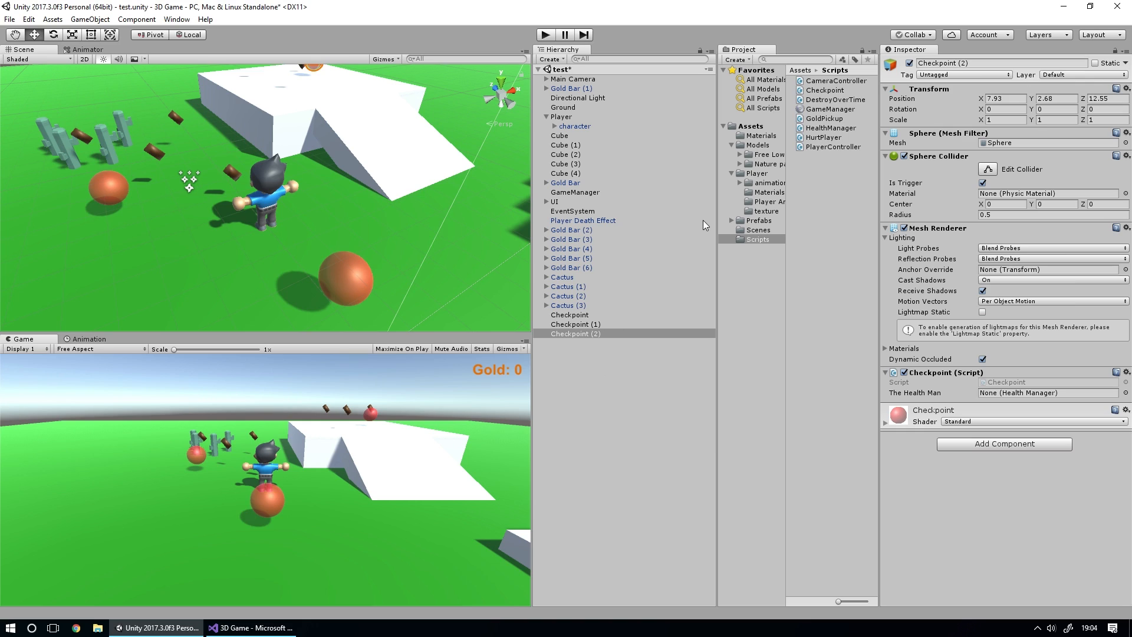
Step: Rename the Checkpoint material in the Materials folder as CheckpointOff
left_click(761, 135)
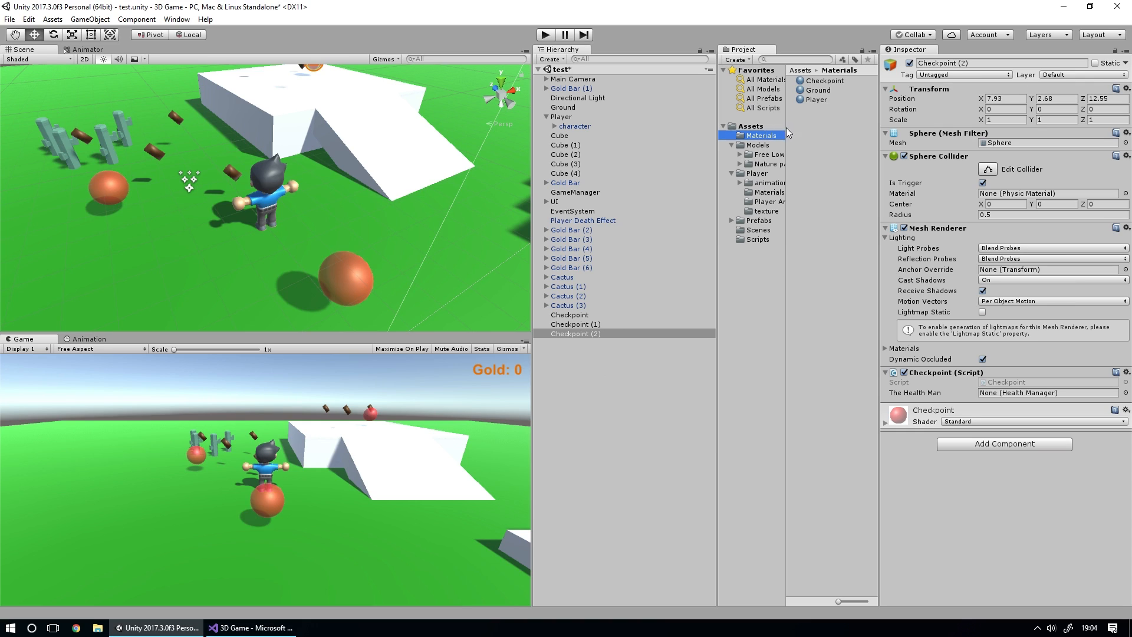
left_click(825, 81)
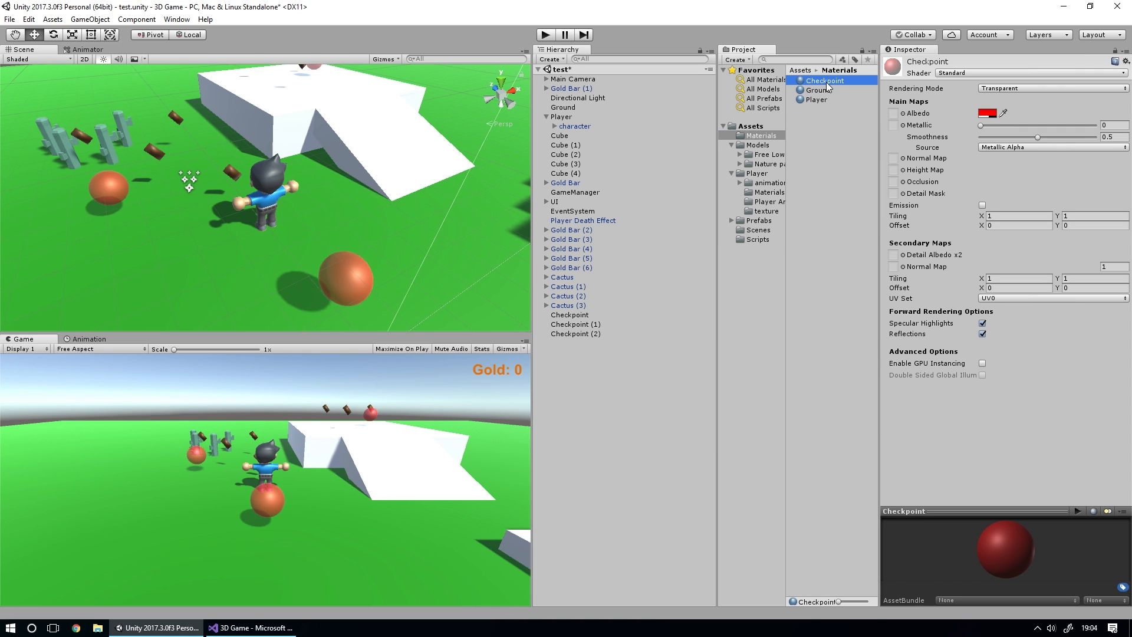
left_click(833, 81)
left_click(853, 82)
key("Return")
Step: Duplicate the CheckpointOff material and name the copy CheckpointOn
right_click(819, 111)
left_click(826, 83)
key("ctrl+d")
left_click(853, 89)
left_click(876, 89)
key("BackSpace")
key("BackSpace")
key("BackSpace")
key("BackSpace")
type("n")
key("Return")
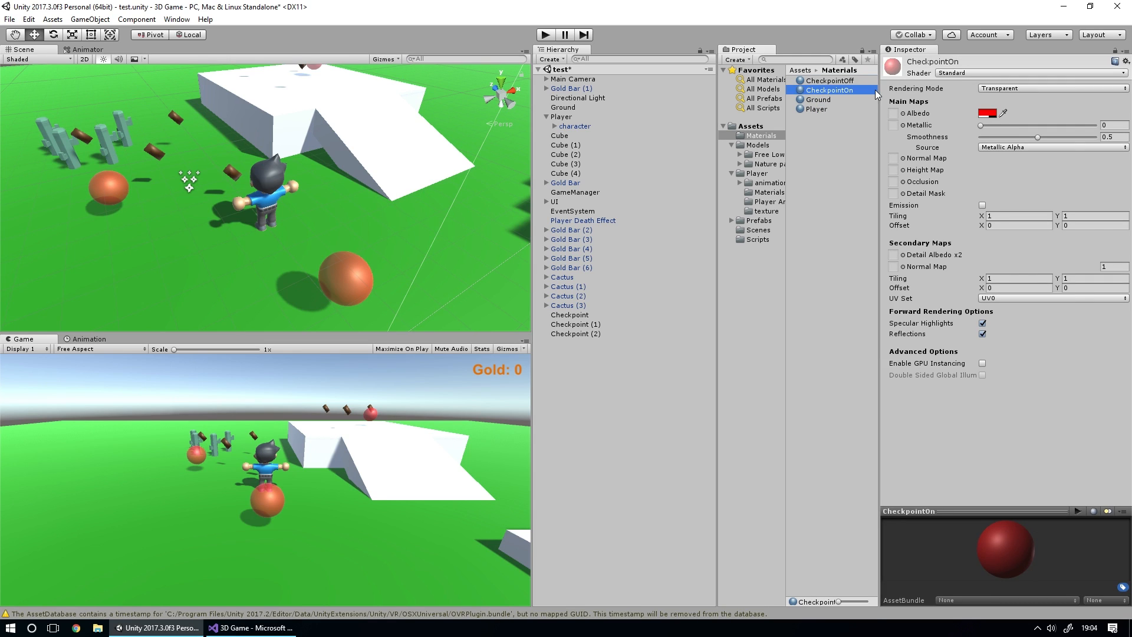
Step: Set the CheckpointOn material's albedo colour to green, hex 13FF0090
left_click(988, 113)
left_click_drag(703, 346, 702, 319)
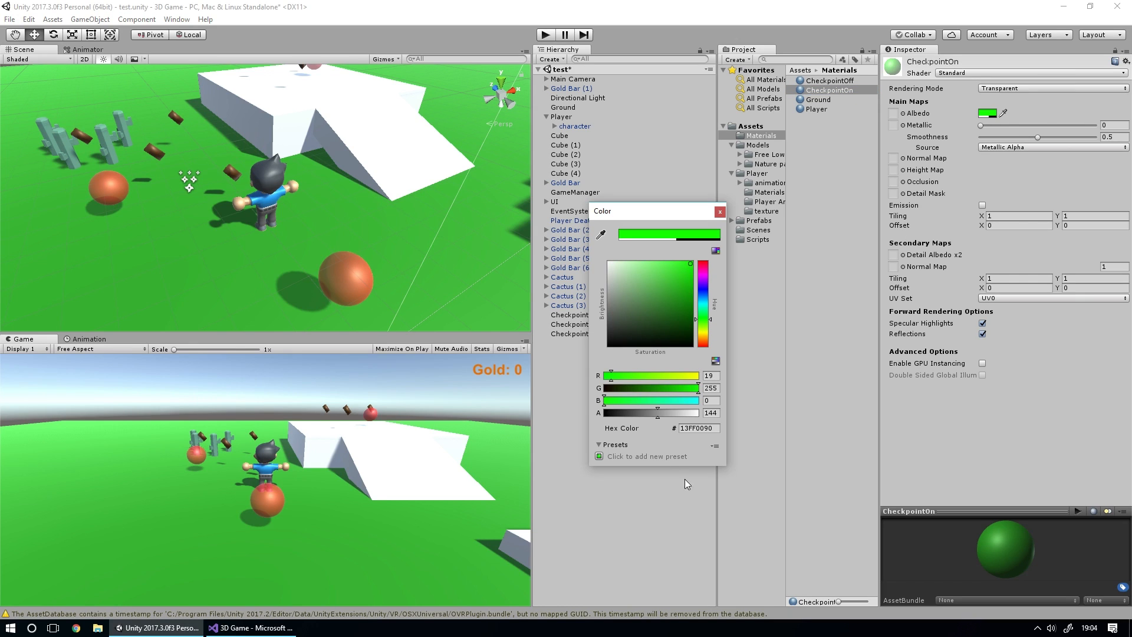
left_click(720, 211)
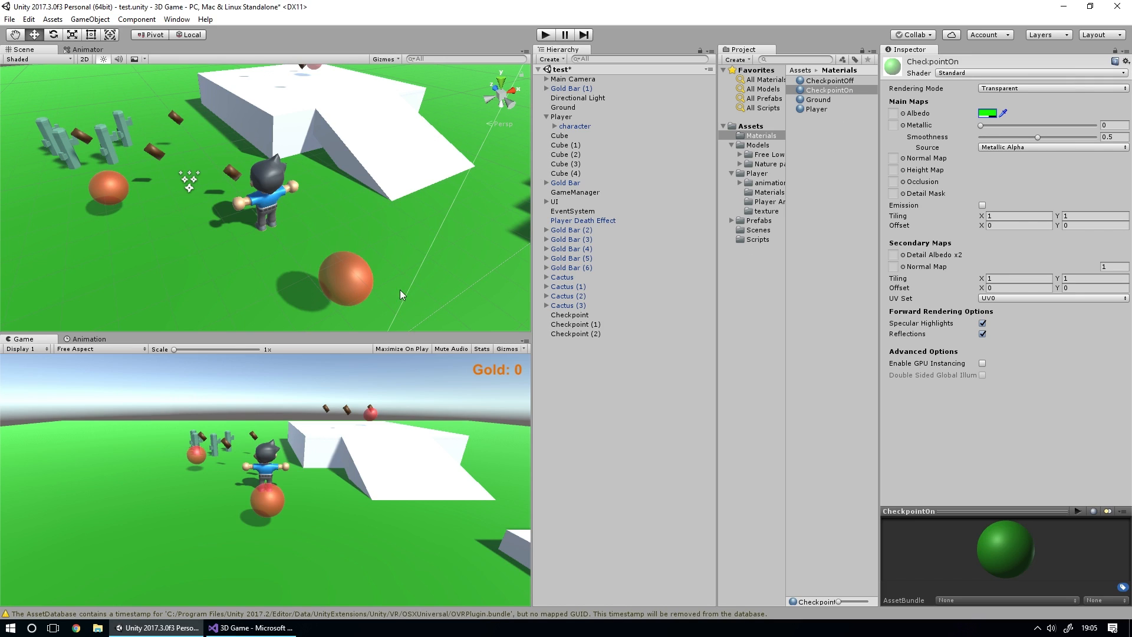
Step: Switch to Visual Studio and make room for a new field beneath the theHealthMan declaration in the Checkpoint script
key("ctrl+shift+c")
left_click(251, 627)
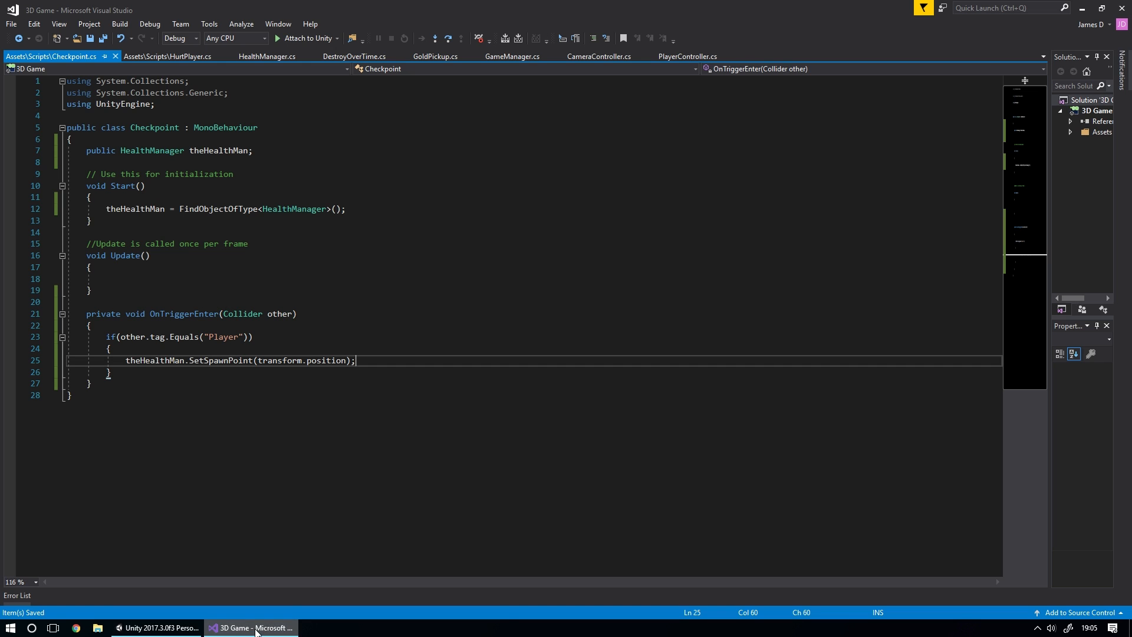
left_click(160, 627)
left_click(511, 112)
left_click(251, 628)
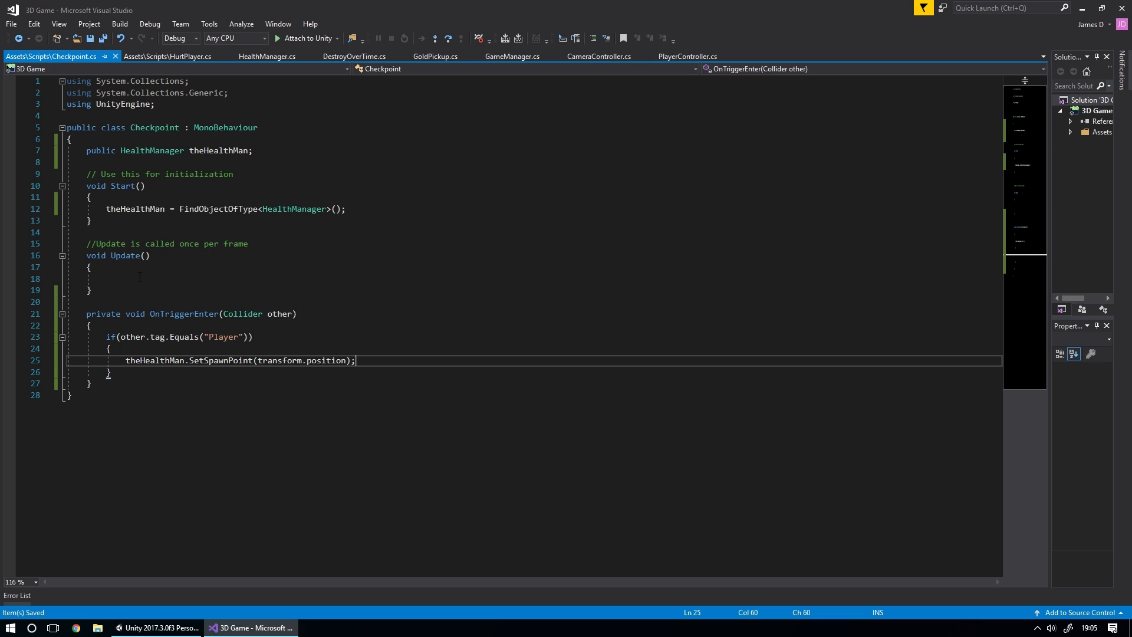
left_click(263, 154)
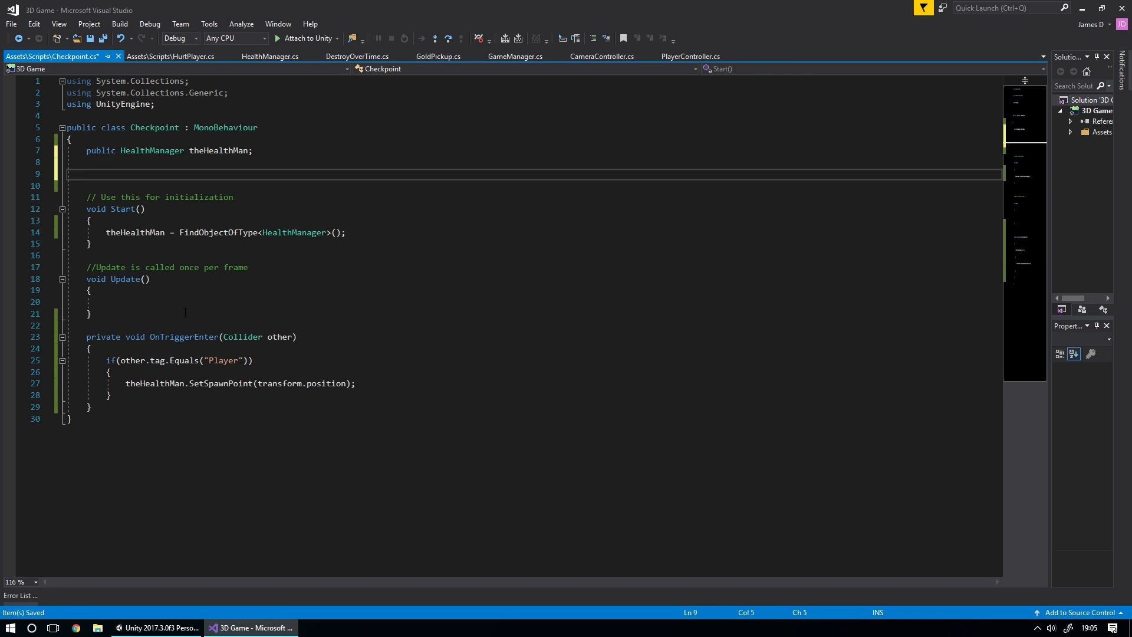
Step: Switch to Unity and examine the materials assigned in the Checkpoint object's Mesh Renderer
left_click(156, 628)
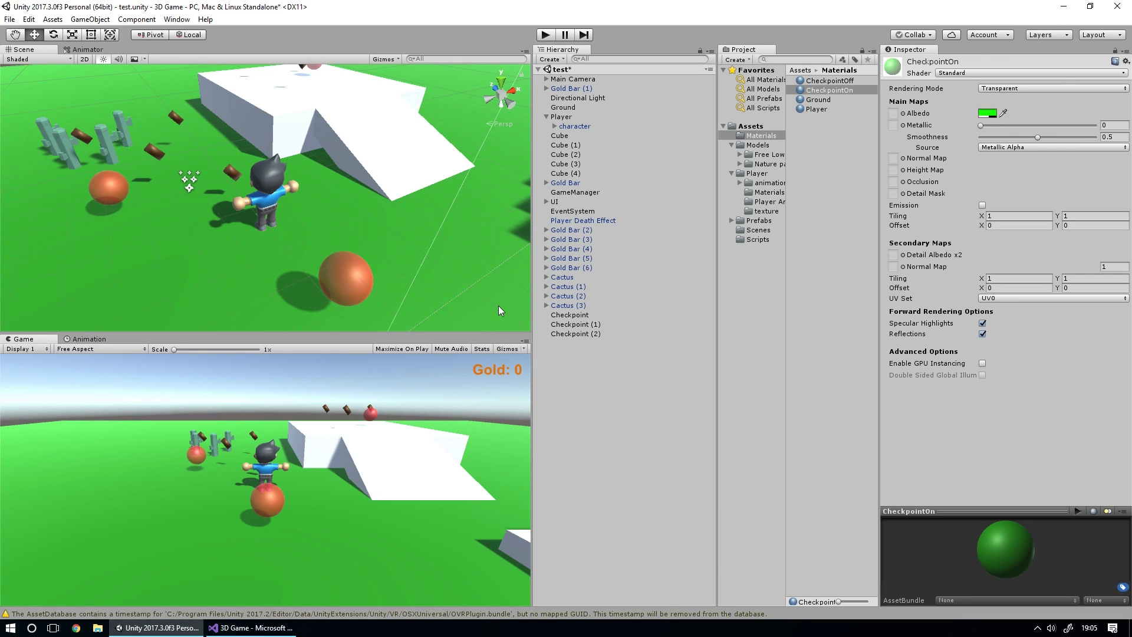
left_click(593, 315)
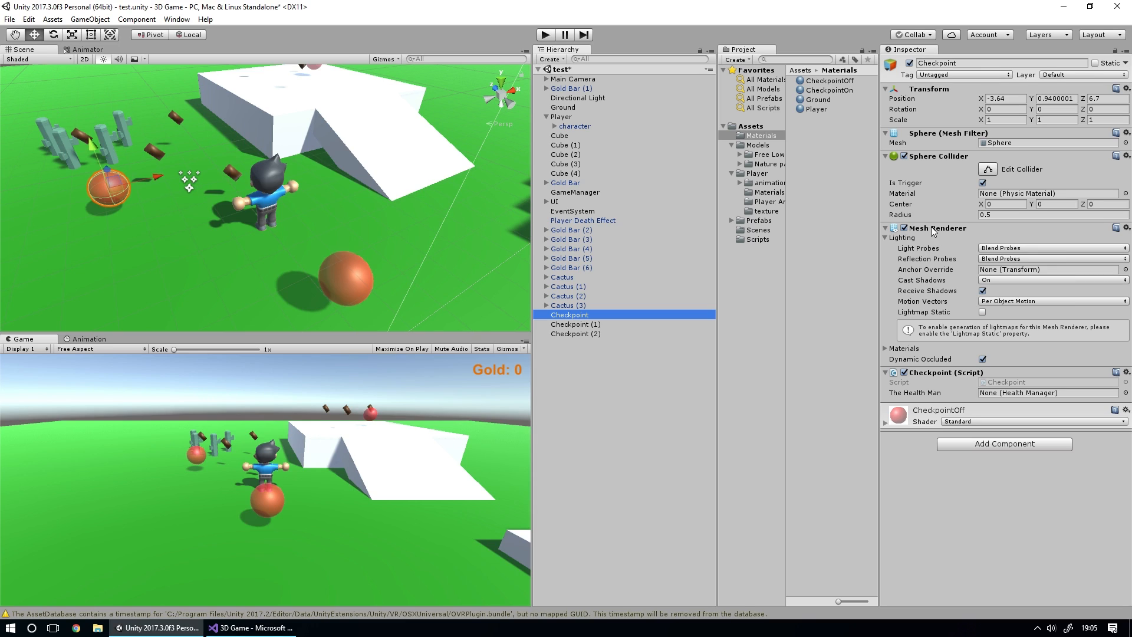
left_click(895, 350)
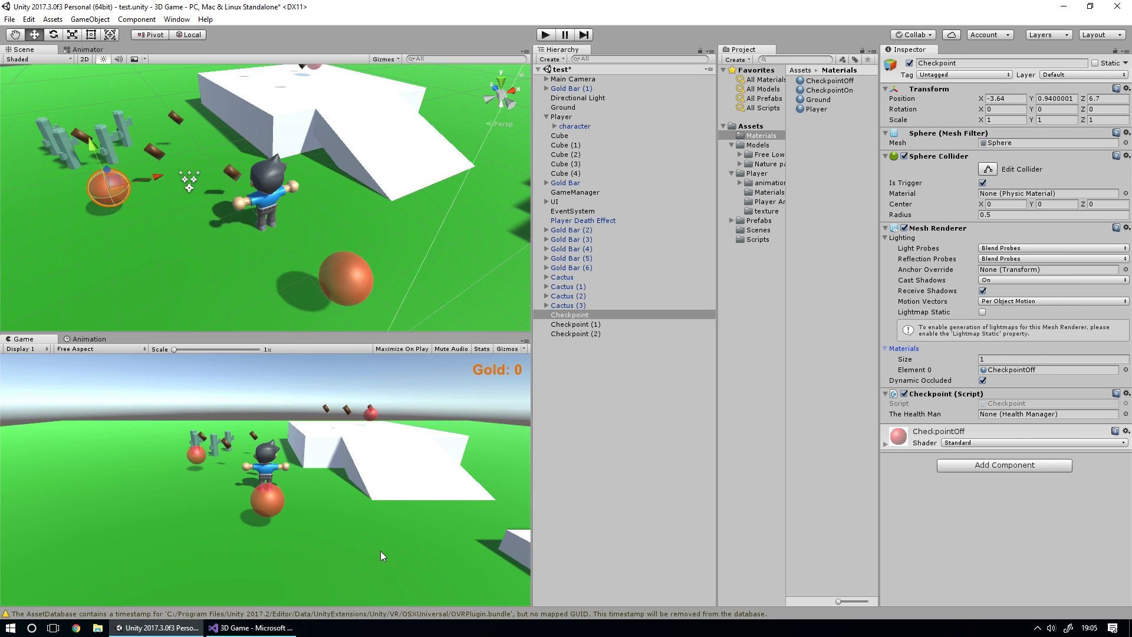
Step: Switch to Visual Studio and declare public Renderer theRend; beneath theHealthMan in the Checkpoint class
left_click(250, 628)
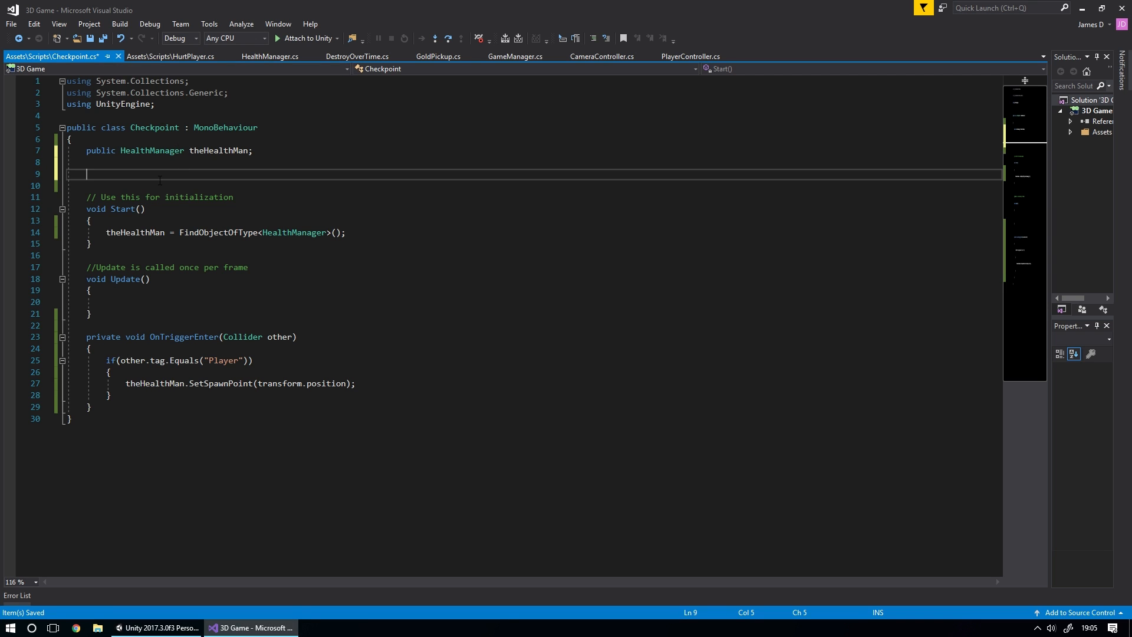
type("public Renderer")
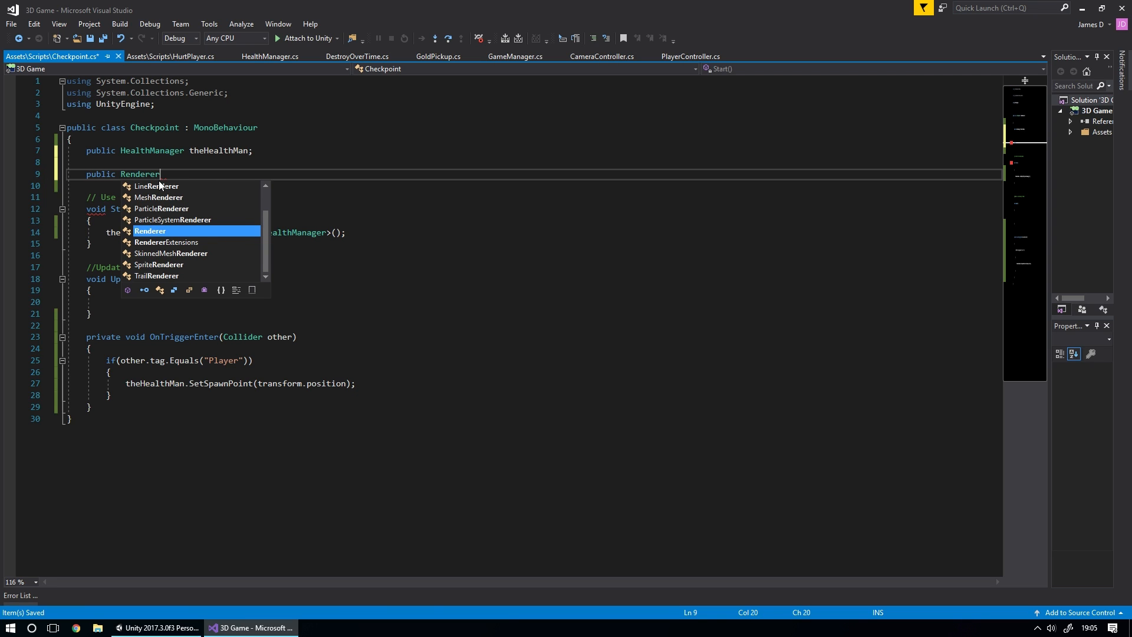
type(" theRend;")
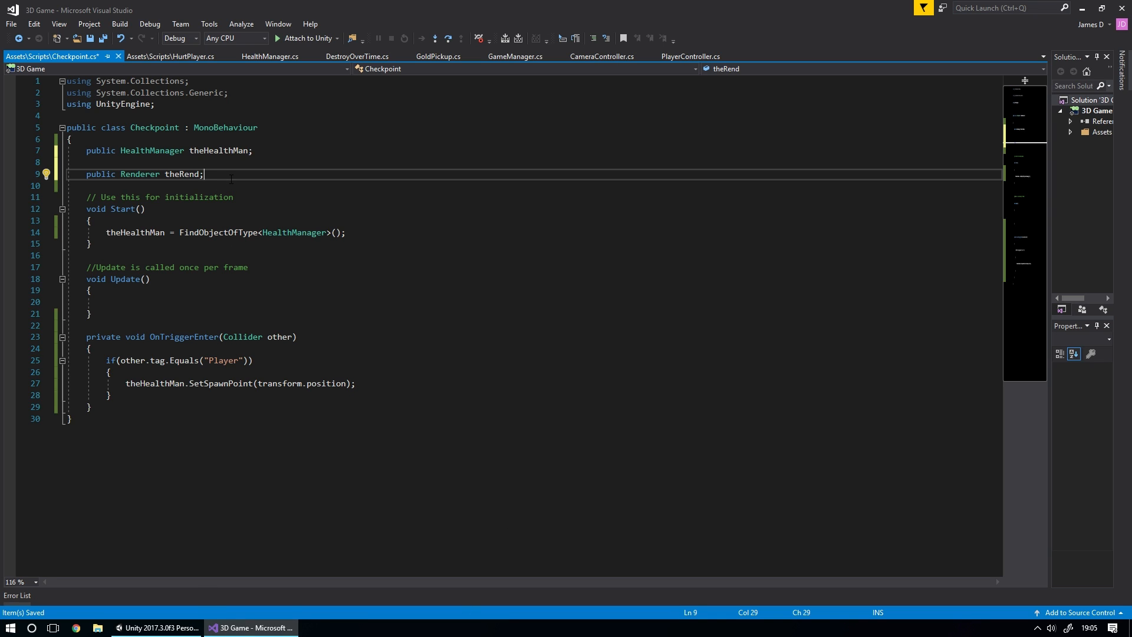
Step: Declare public Material cpOff; beneath theRend, separated by a blank line
key("Return")
key("Return")
type("pub")
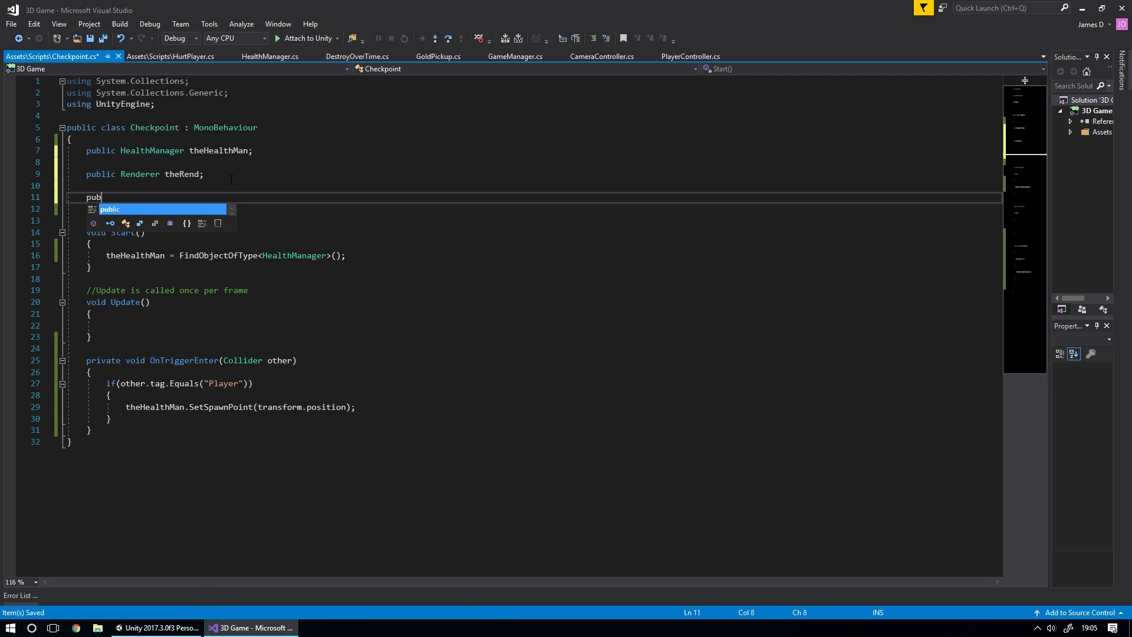
type("lic Ma")
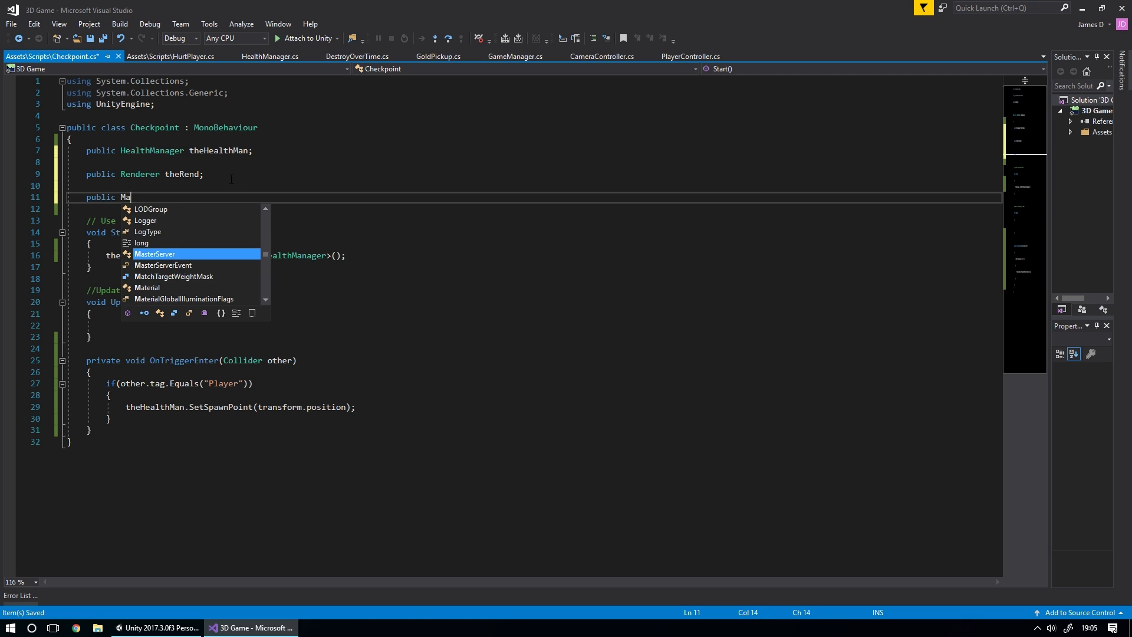
type("terial ")
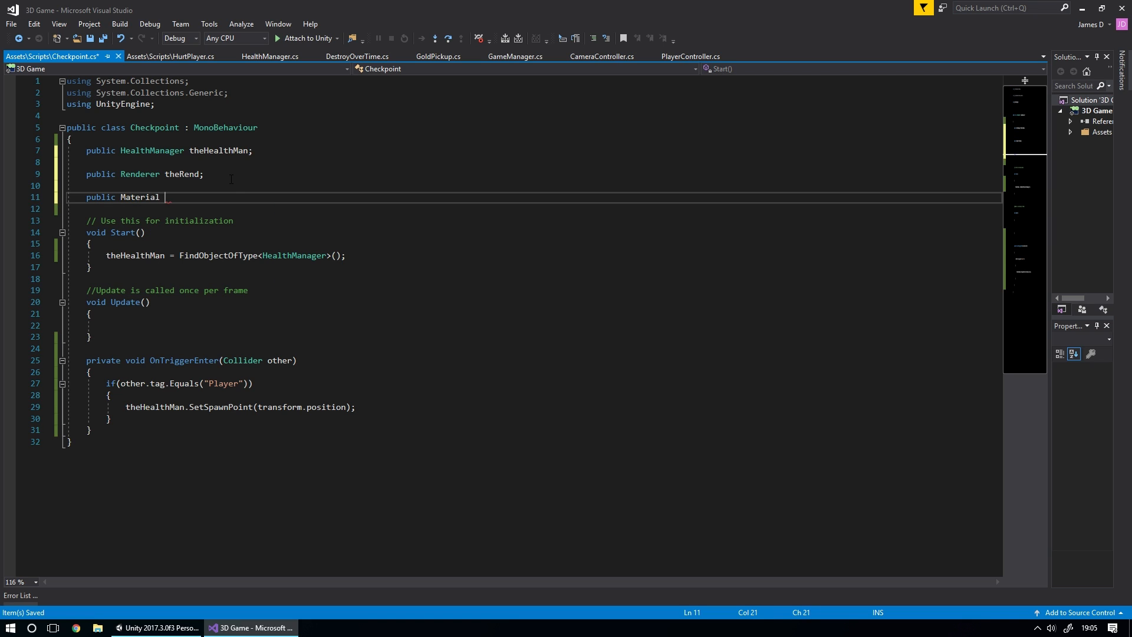
type("cpOff;")
Step: Declare public Material cpOn; on the line beneath cpOff and save the script
key("Return")
type("public Matyeri")
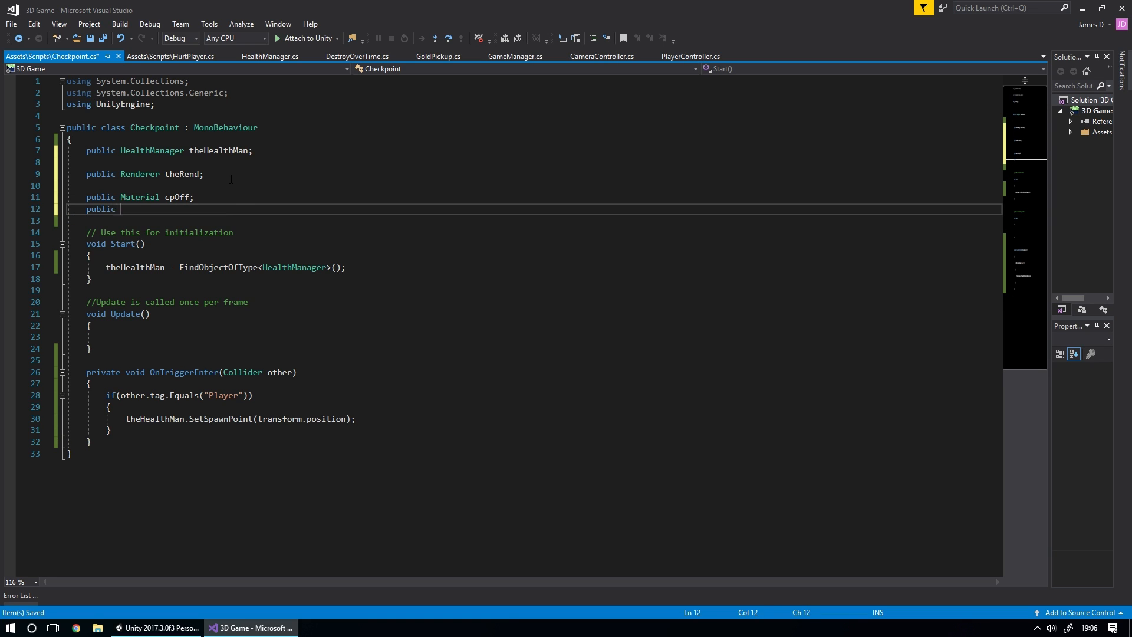
key("BackSpace")
key("BackSpace")
key("BackSpace")
key("BackSpace")
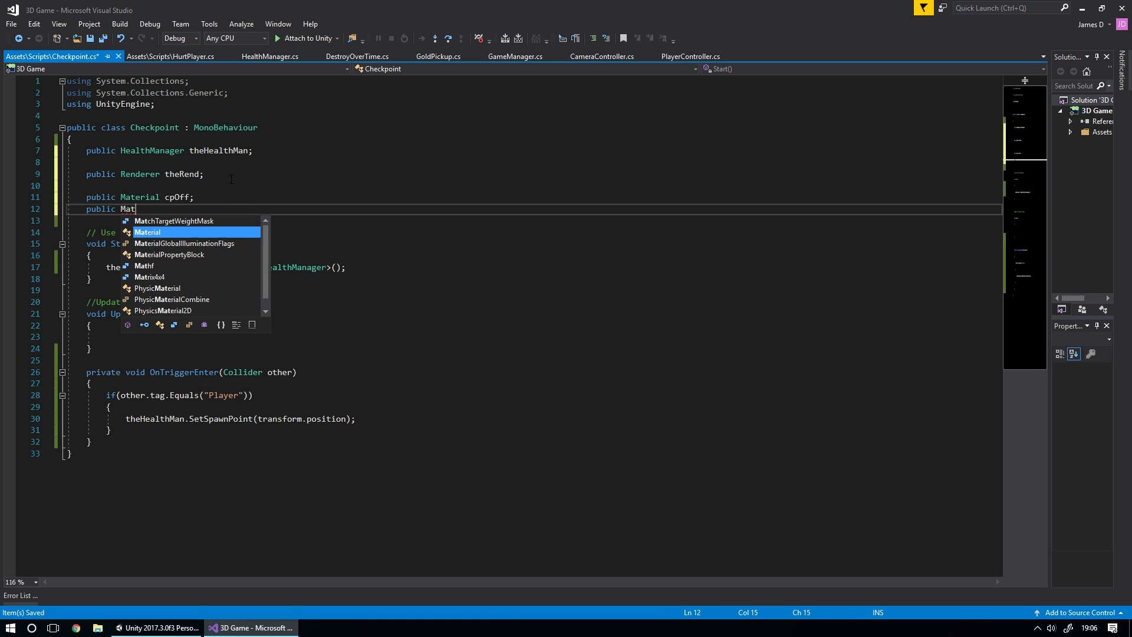
type("erial cpOn")
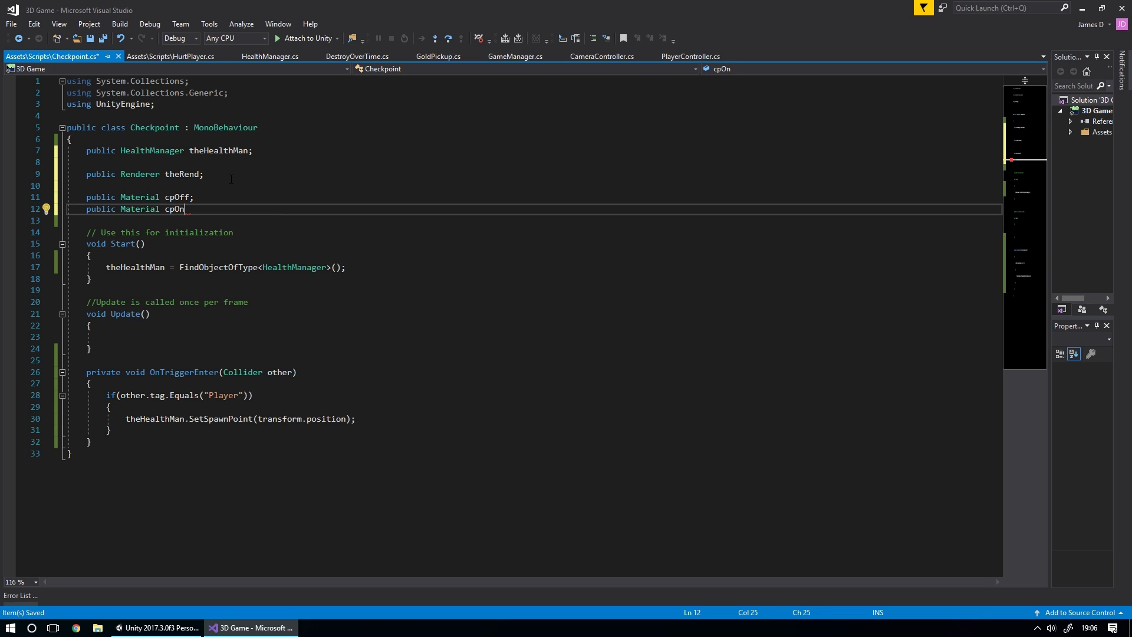
type("()")
key("BackSpace")
key("BackSpace")
type(";")
Step: Switch to Unity and assign Checkpoint's own Mesh Renderer to The Rend, CheckpointOff to Cp Off and CheckpointOn to Cp On
left_click(156, 628)
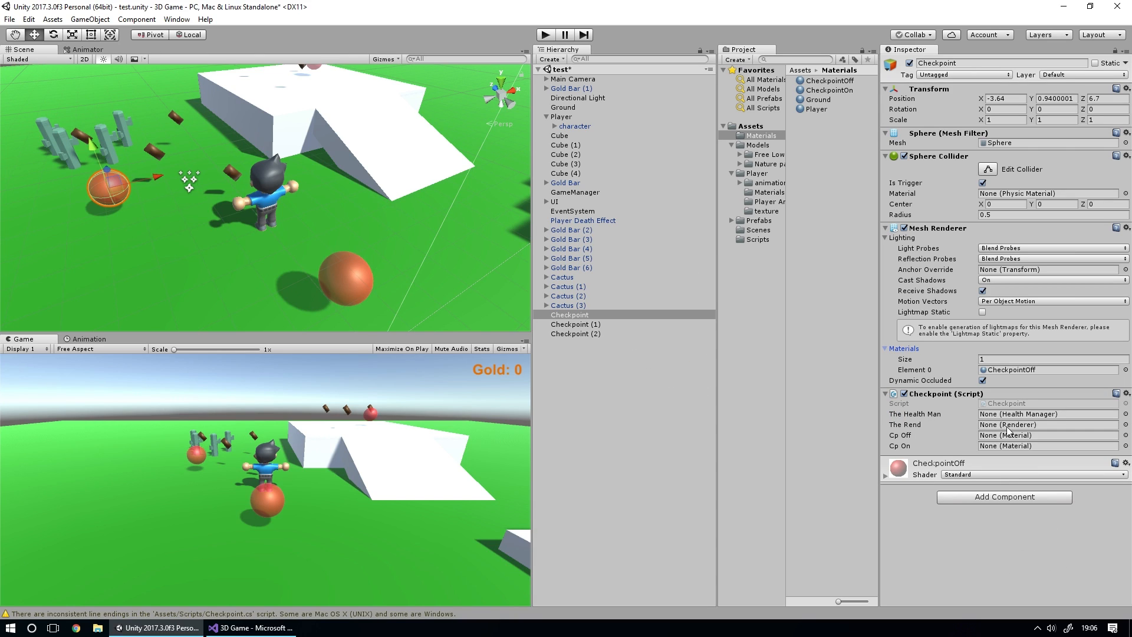
left_click_drag(939, 228, 1005, 425)
left_click_drag(825, 81, 1010, 443)
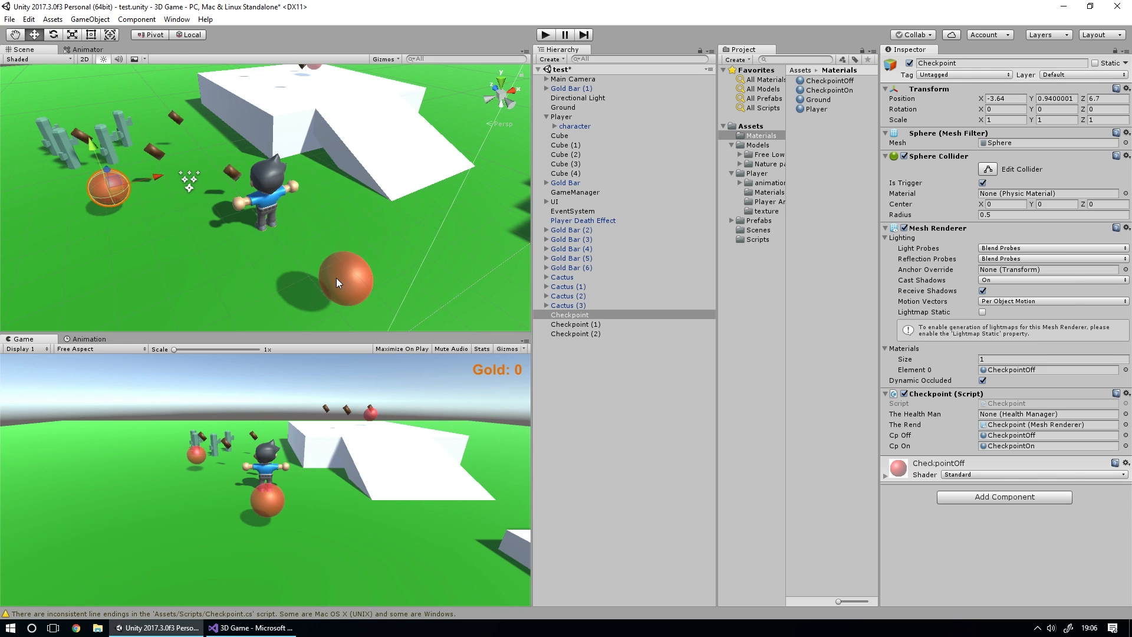
Step: Switch to Visual Studio and start a public void CheckpointOn method with a braced body between Update and OnTriggerEnter
left_click(250, 627)
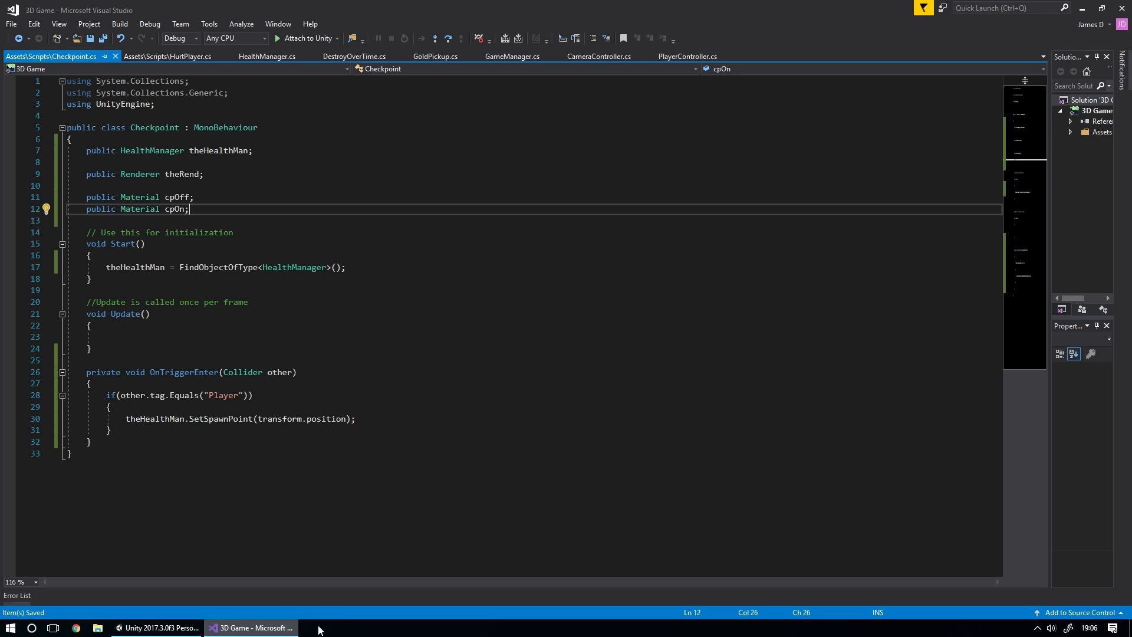
left_click(147, 352)
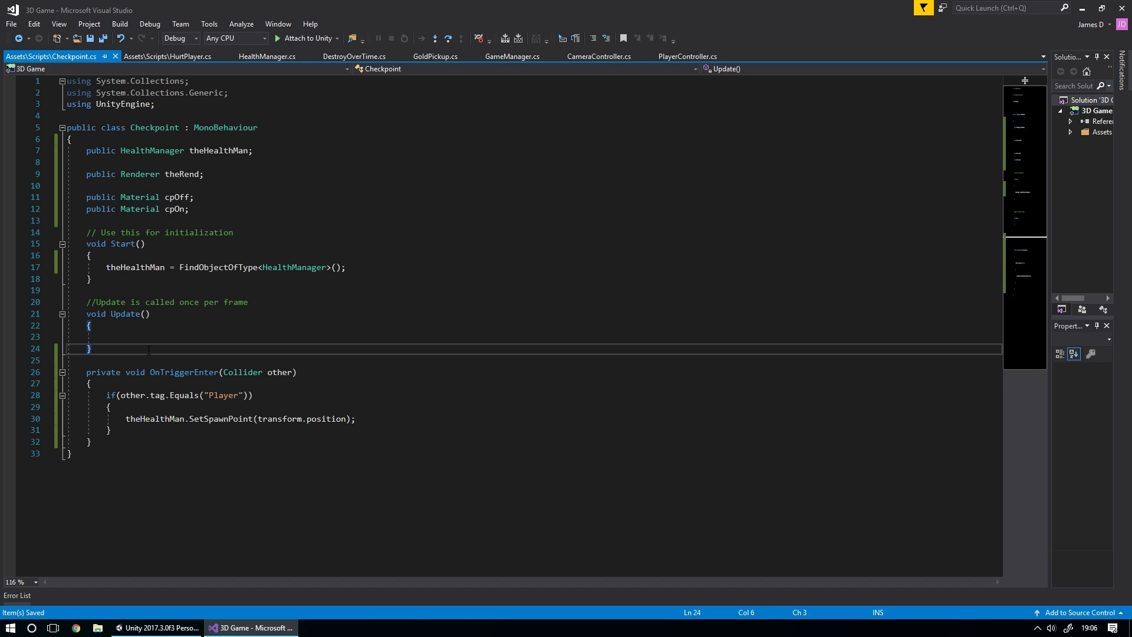
key("Return")
key("Return")
type("public")
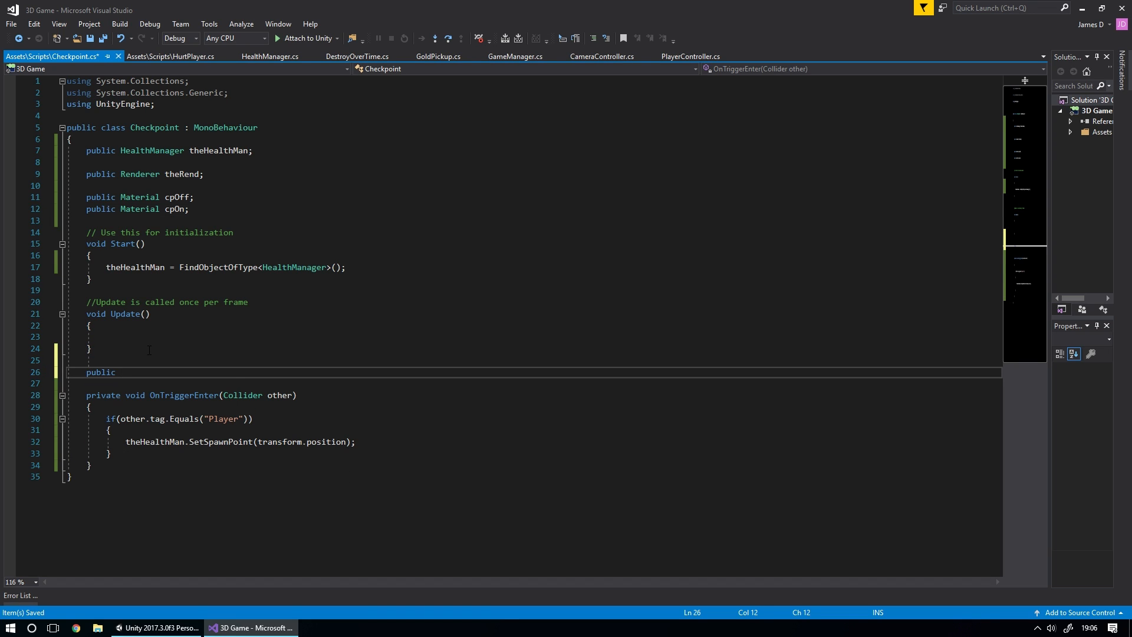
type(" void Checkpoint")
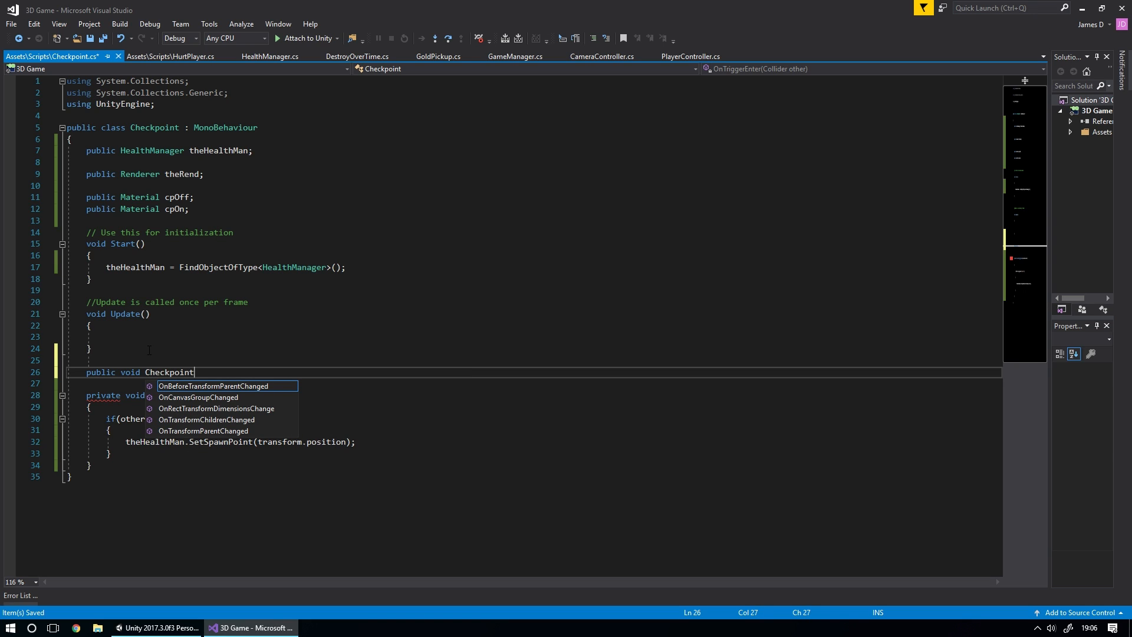
type("On(0")
key("Return")
type("{")
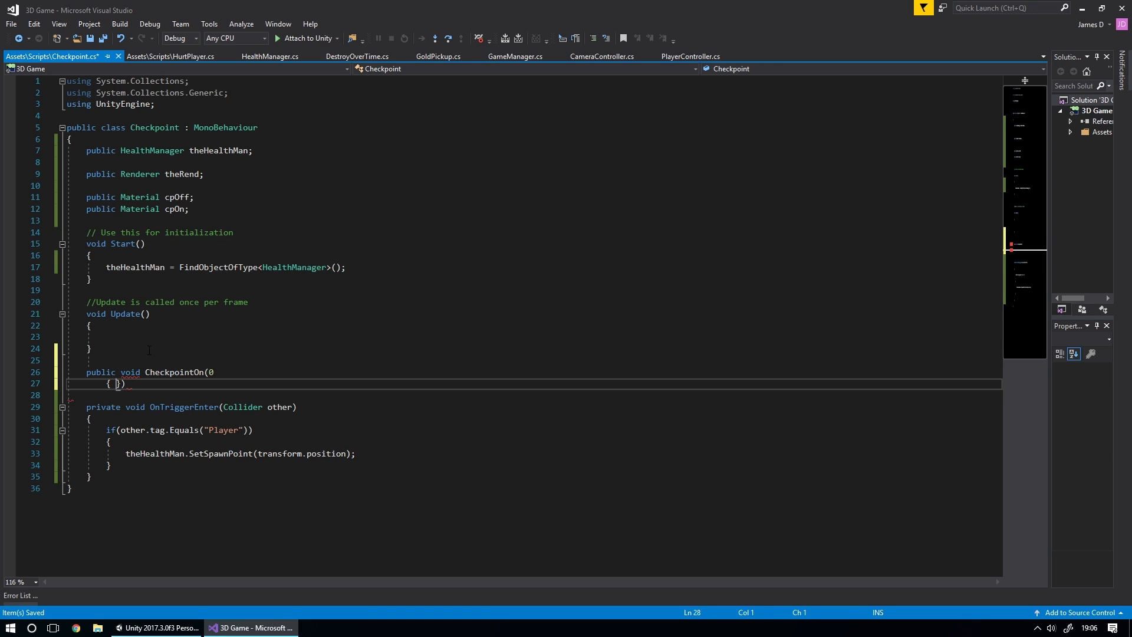
key("Return")
Step: Correct CheckpointOn's signature to empty parentheses, align its body braces and remove the stray parenthesis after the closing brace
left_click(216, 373)
key("BackSpace")
type(")")
left_click(108, 383)
key("BackSpace")
key("BackSpace")
key("BackSpace")
key("BackSpace")
key("Down")
key("Down")
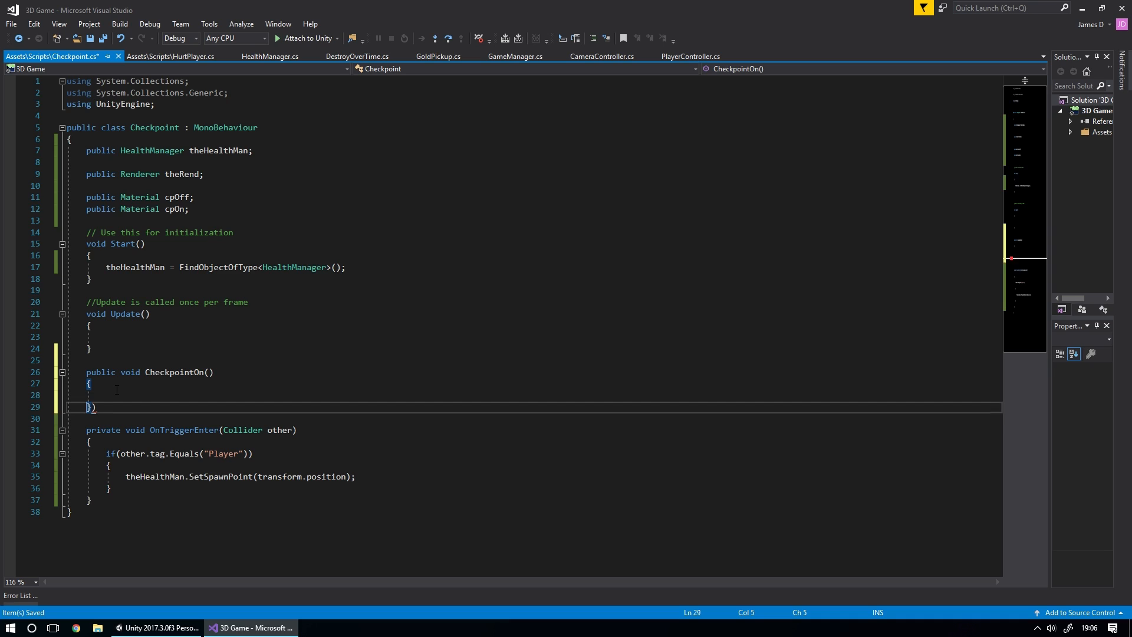
key("End")
key("BackSpace")
Step: Add theRend.material = cpOn; inside the CheckpointOn method
left_click(179, 398)
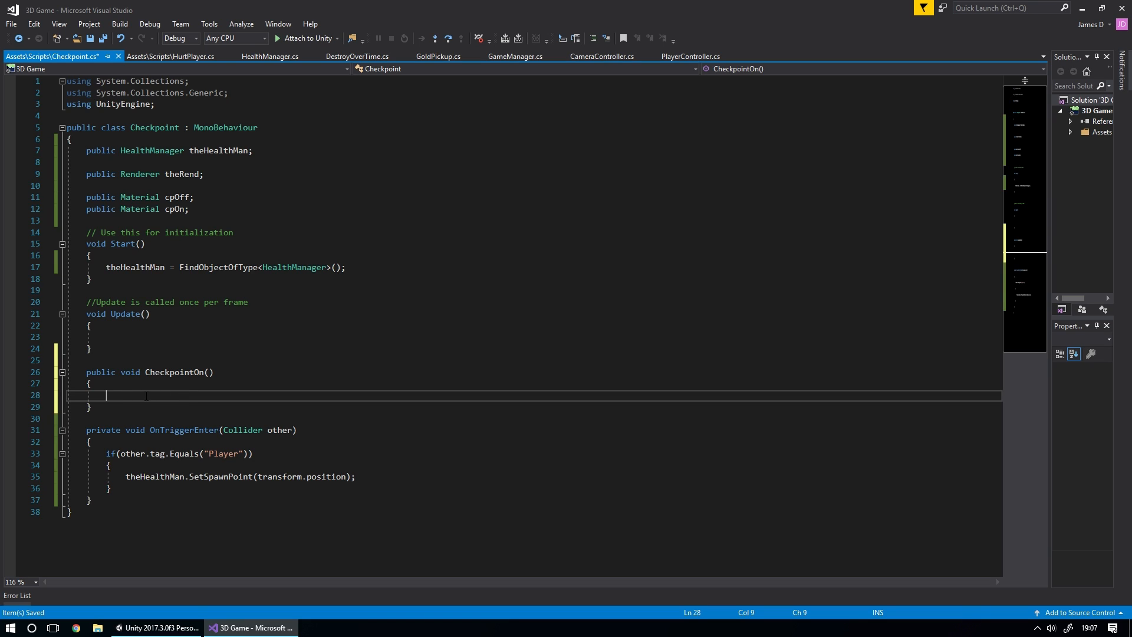
type("theRend.terial = cp")
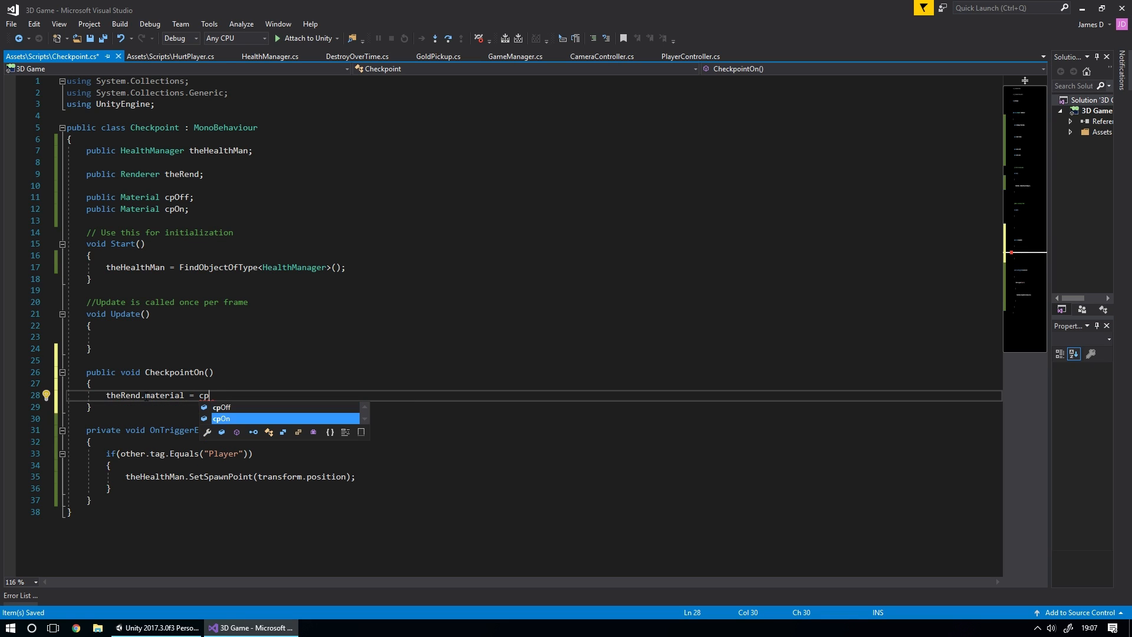
key("Tab")
type(";")
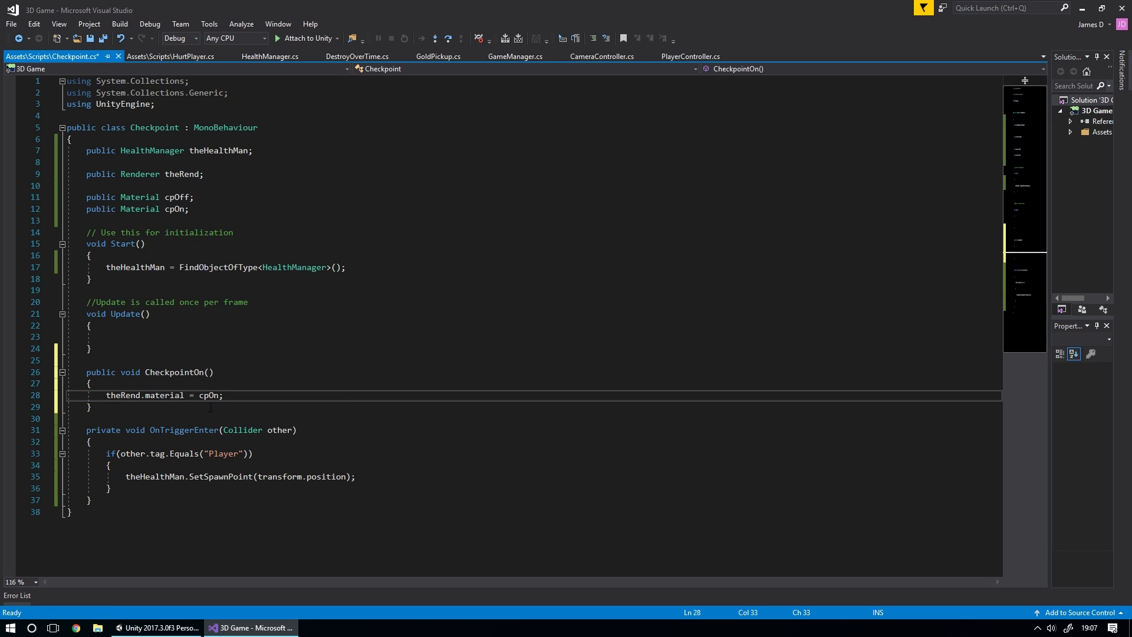
Step: Call CheckpointOn(); after the SetSpawnPoint line in OnTriggerEnter and save the script
left_click(386, 479)
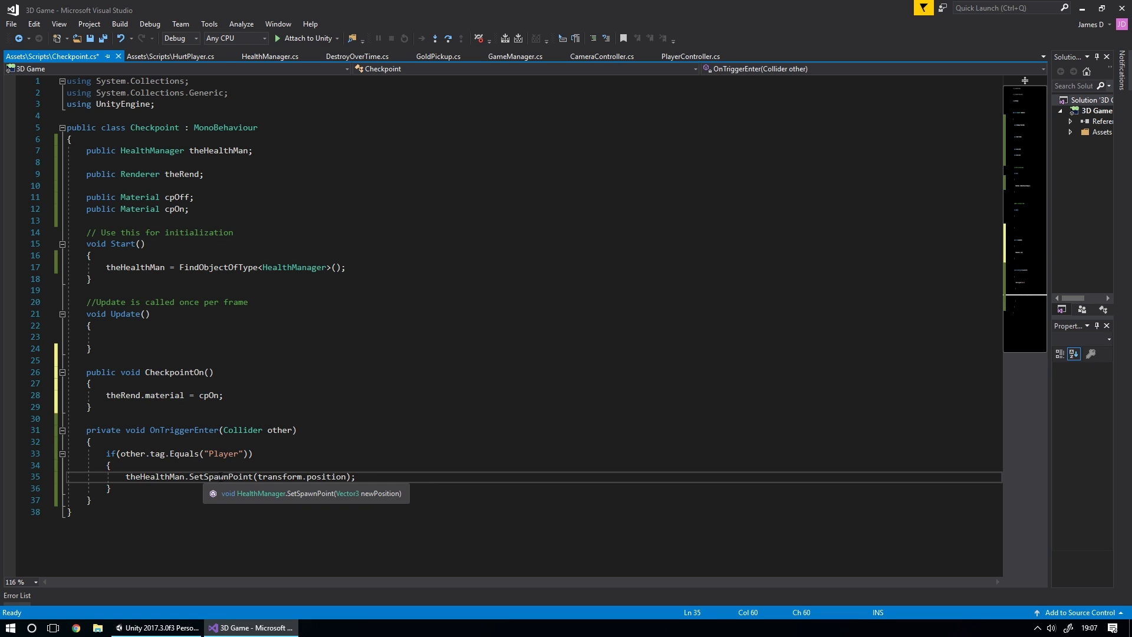
key("Return")
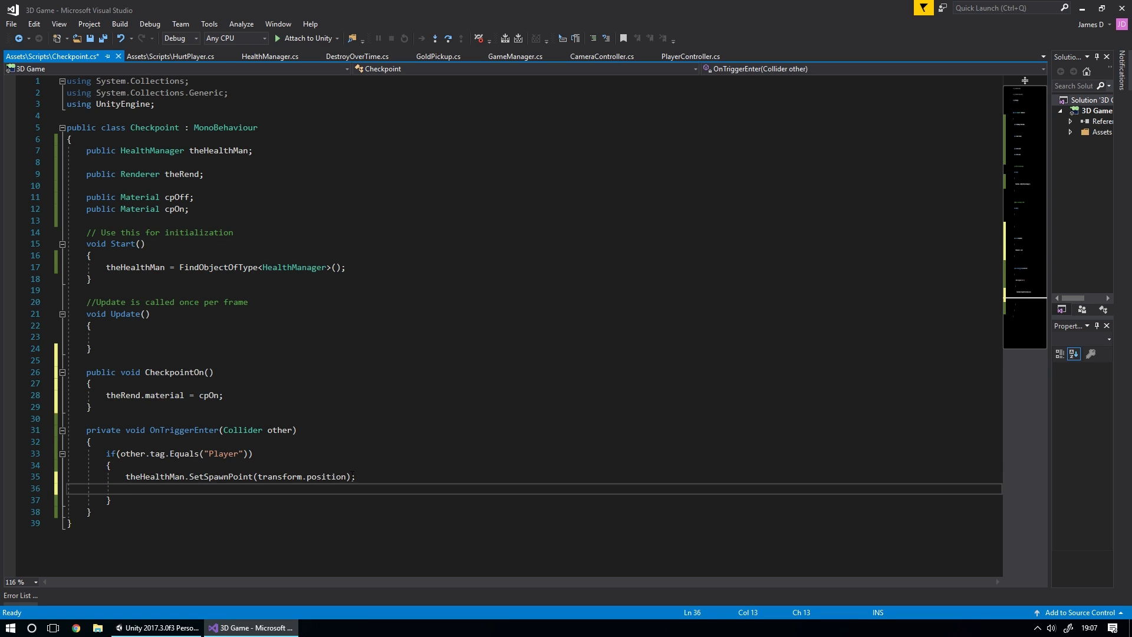
type("Checkpo")
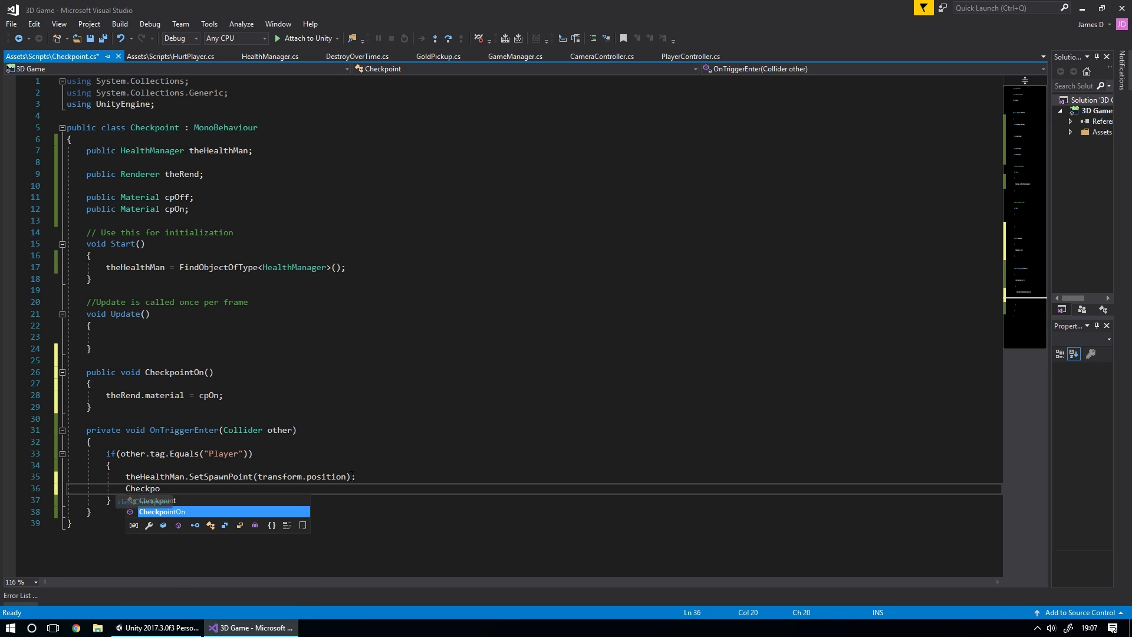
key("Tab")
type("();")
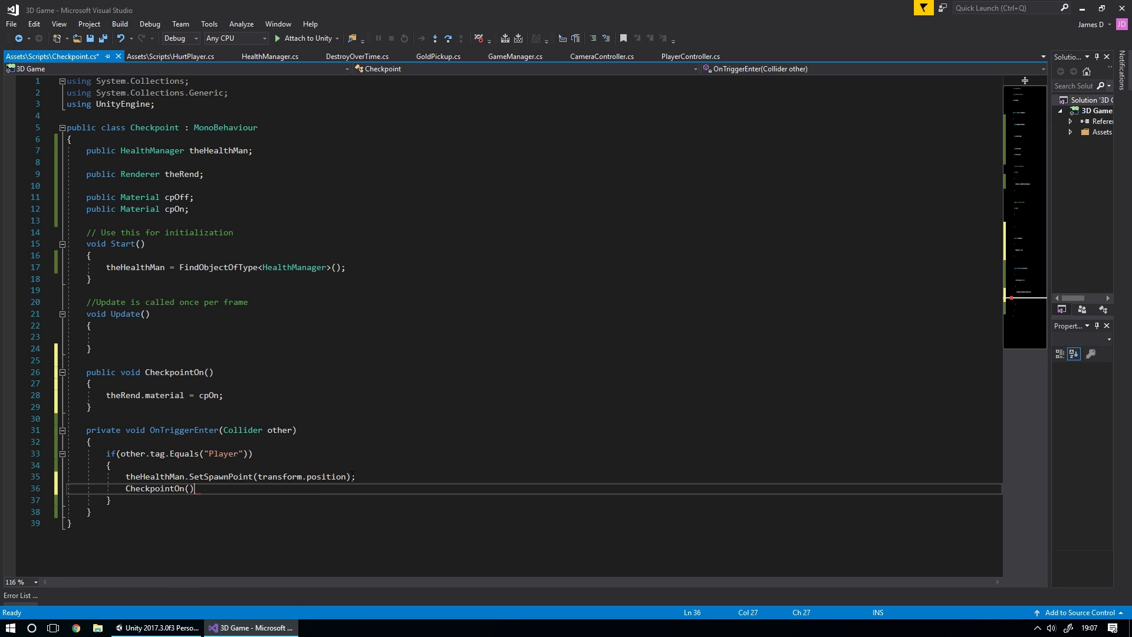
key("ctrl+s")
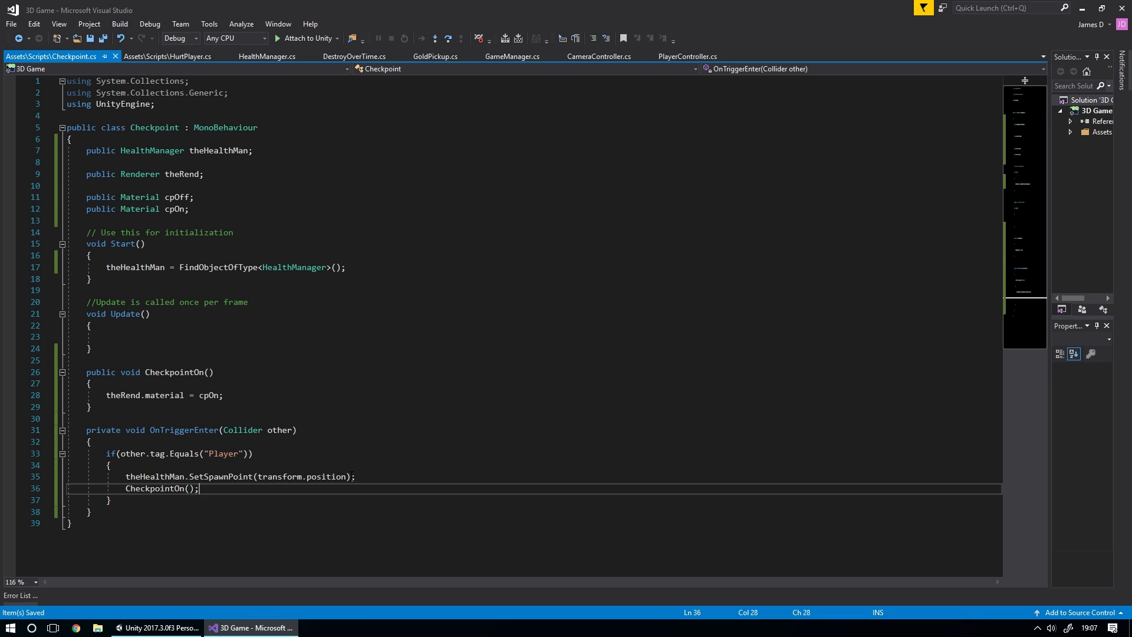
Step: Switch to Unity, play the game to test the nearest checkpoint with the player, and stop it
left_click(157, 628)
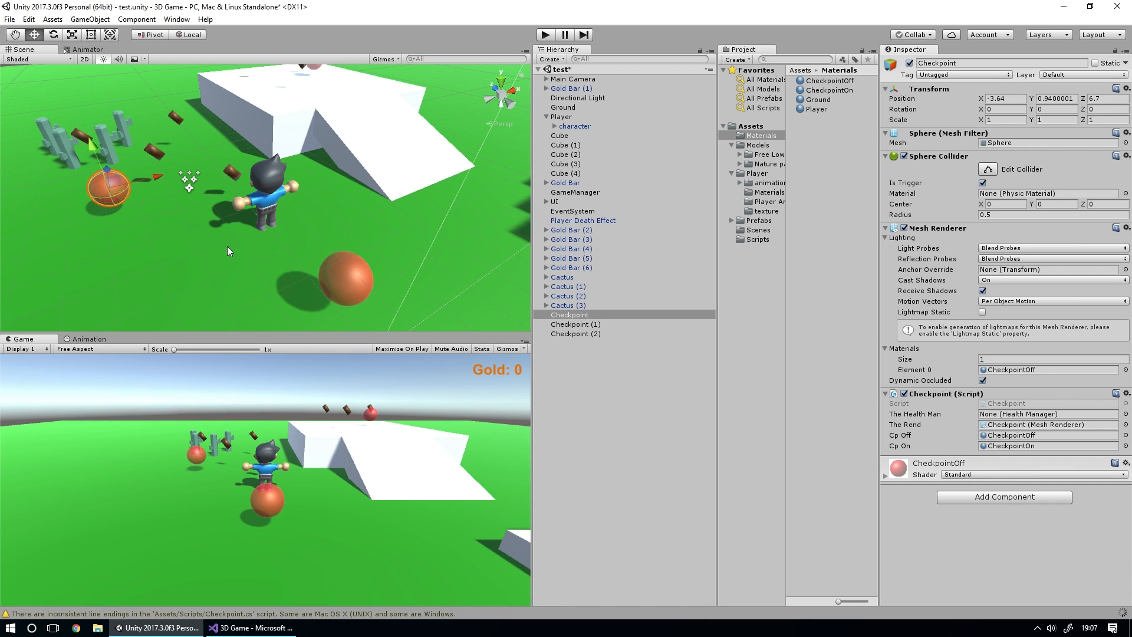
left_click(546, 35)
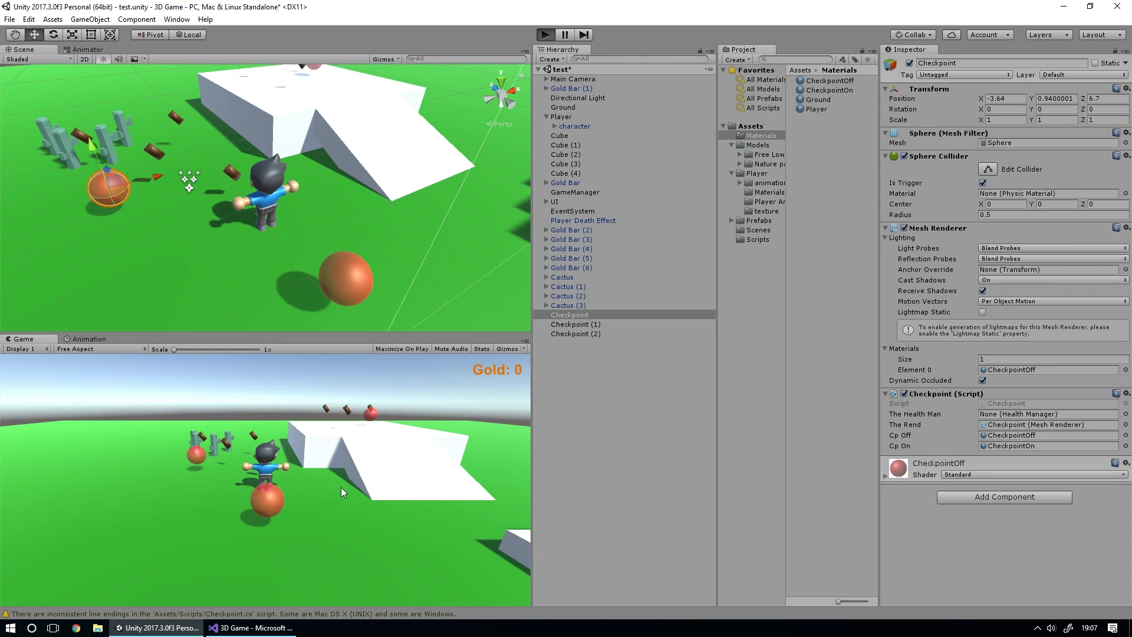
key("s")
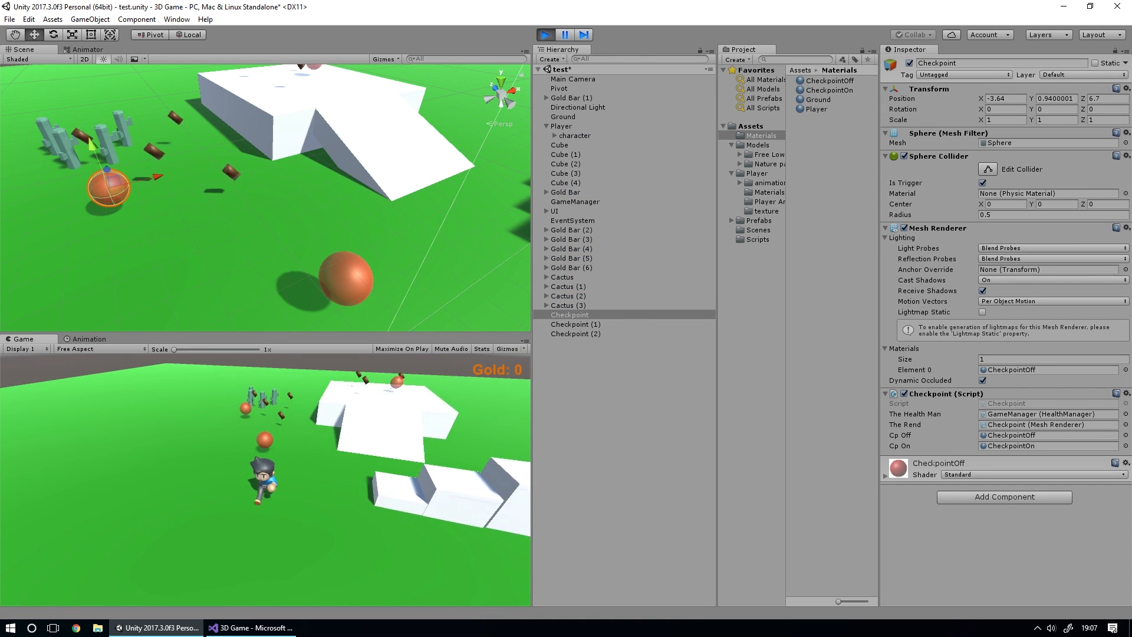
key("w")
key("s")
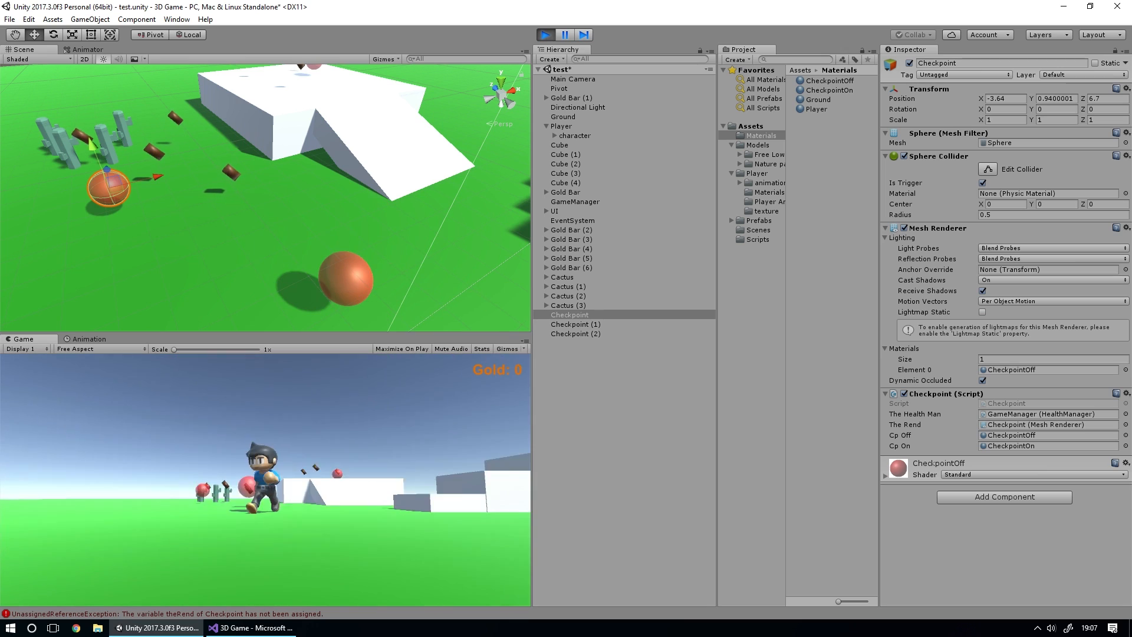
left_click(545, 34)
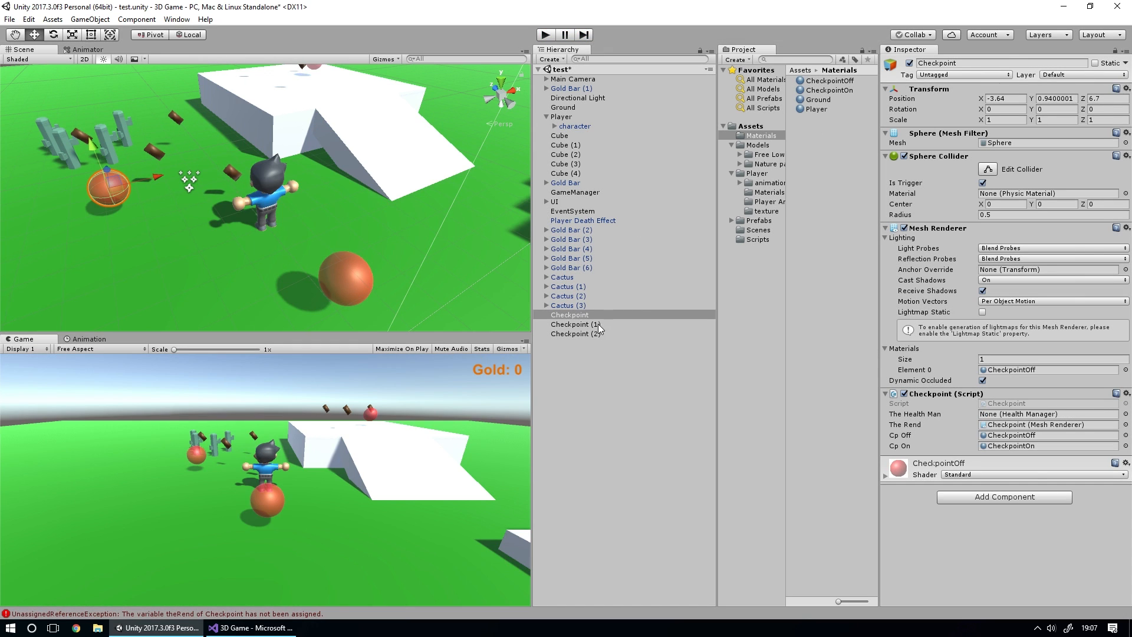
Step: Delete the old duplicates Checkpoint (1) and Checkpoint (2) from the scene
left_click(599, 325)
left_click(590, 333, "shift")
key("Delete")
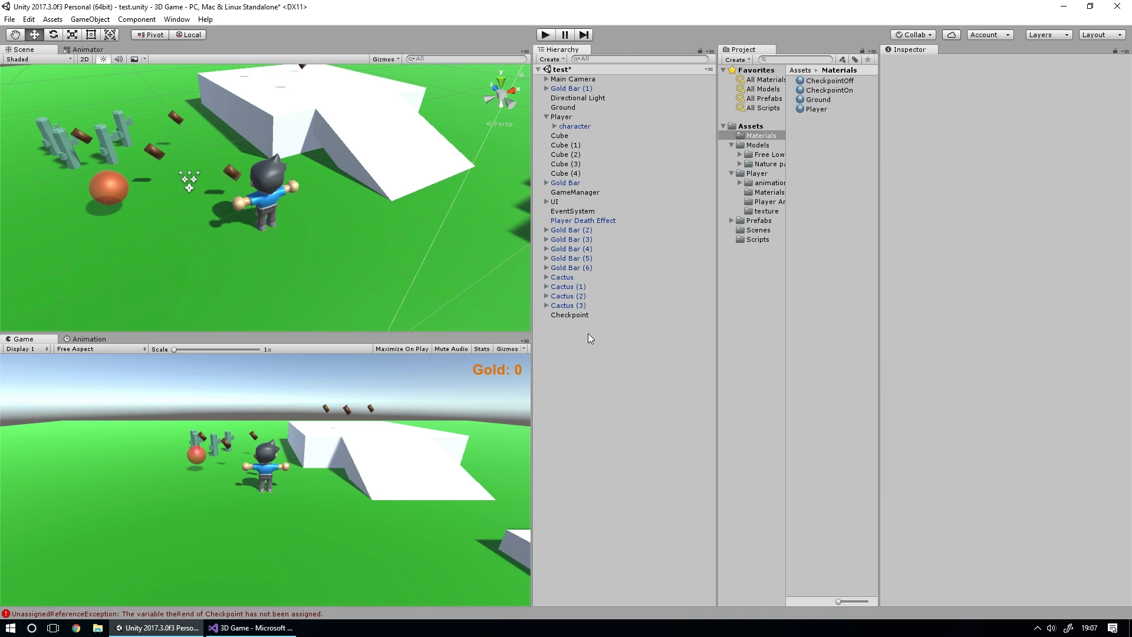
Step: Duplicate Checkpoint twice, placing one copy on the ground near the player and one on the white platform at about 5.95, 2.49, 12.43
left_click(579, 316)
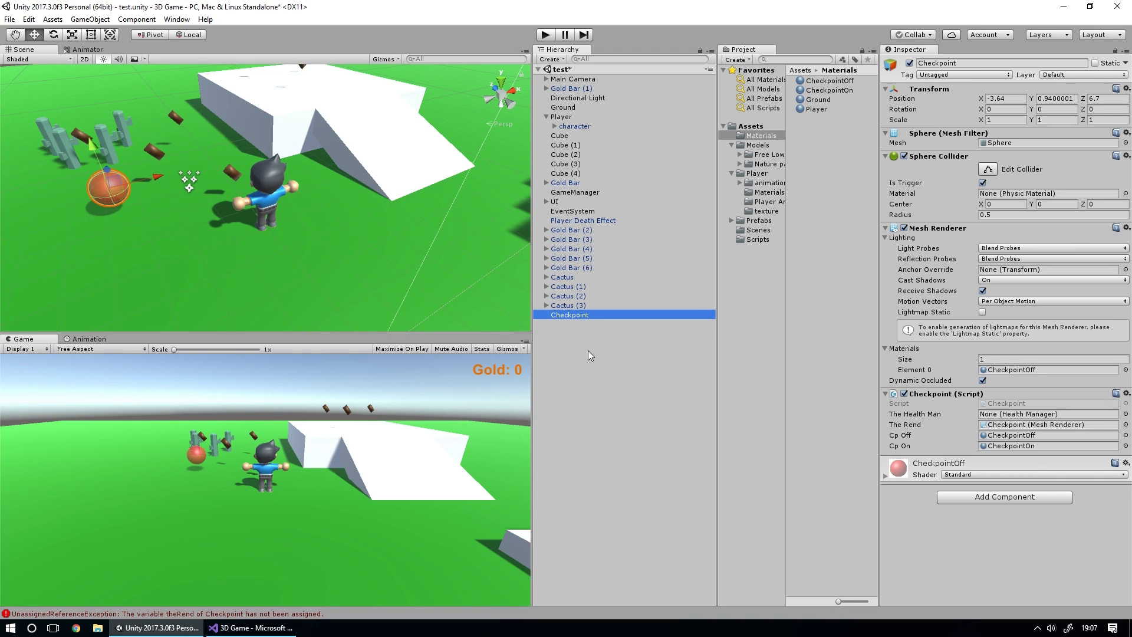
key("ctrl+d")
left_click_drag(118, 193, 284, 52)
key("ctrl+d")
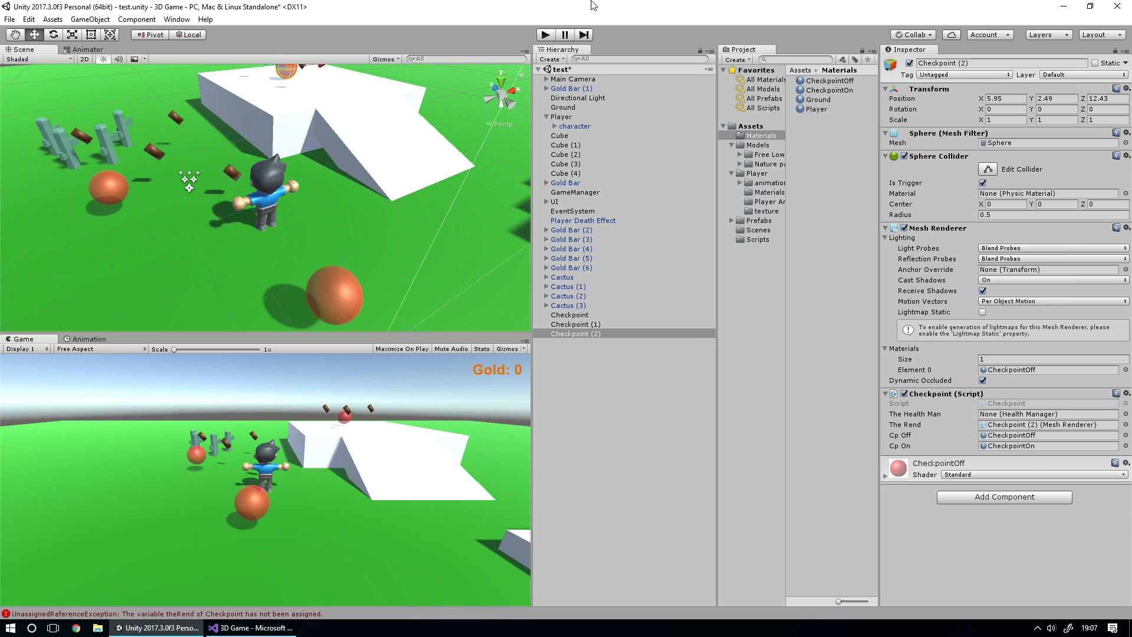
Step: Play the game and run the player through all three checkpoints to check their material change
left_click(545, 35)
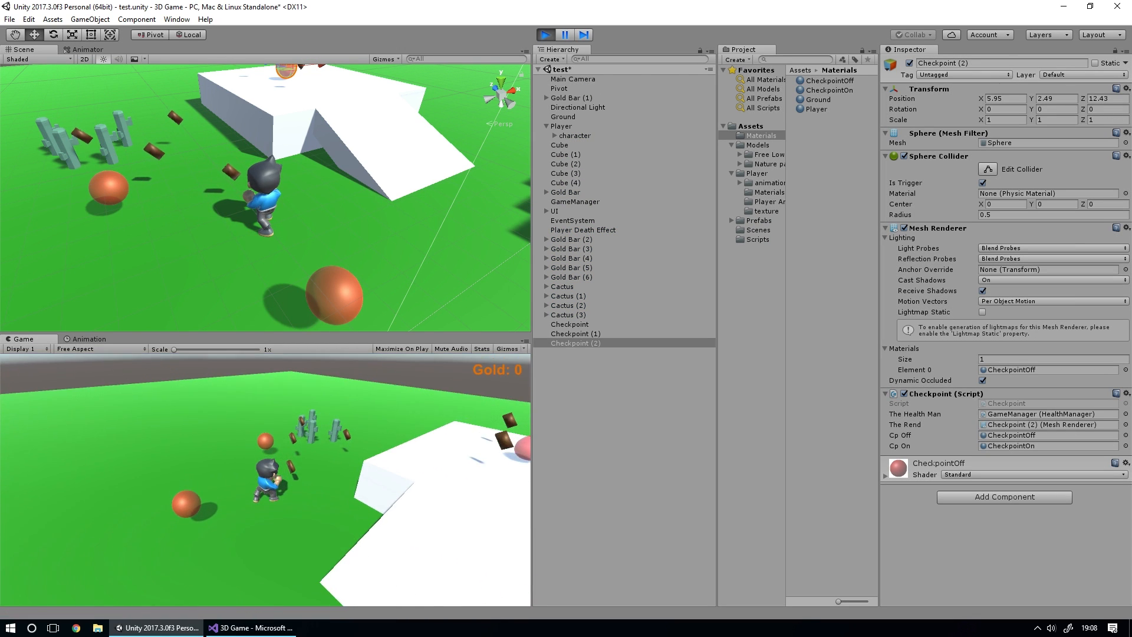
key("w")
key("s")
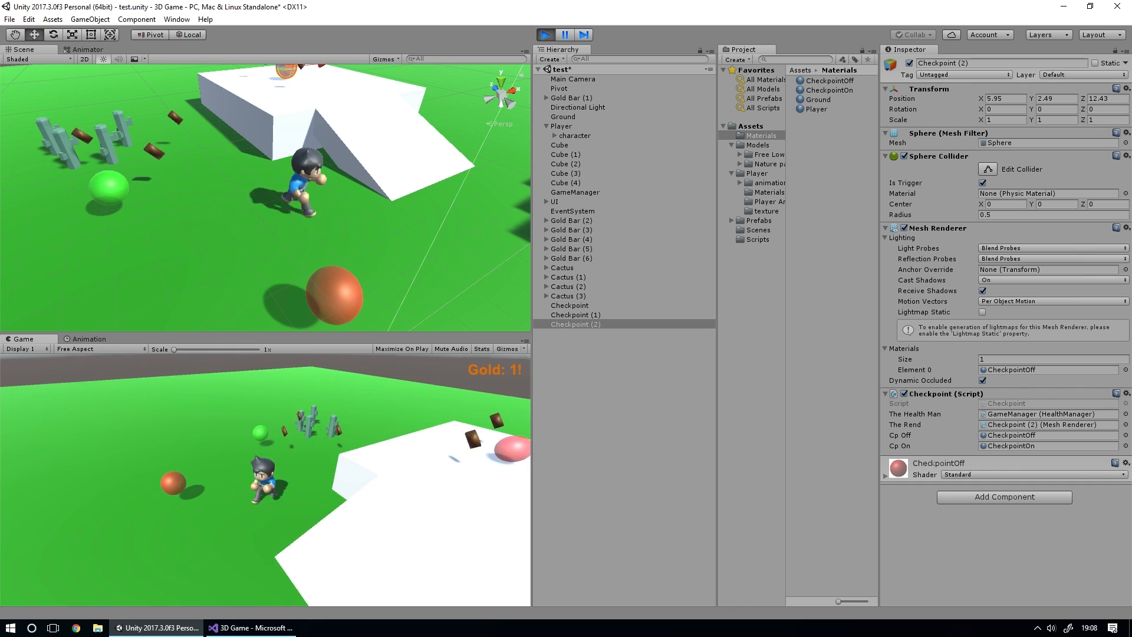
key("a")
key("d")
key("w")
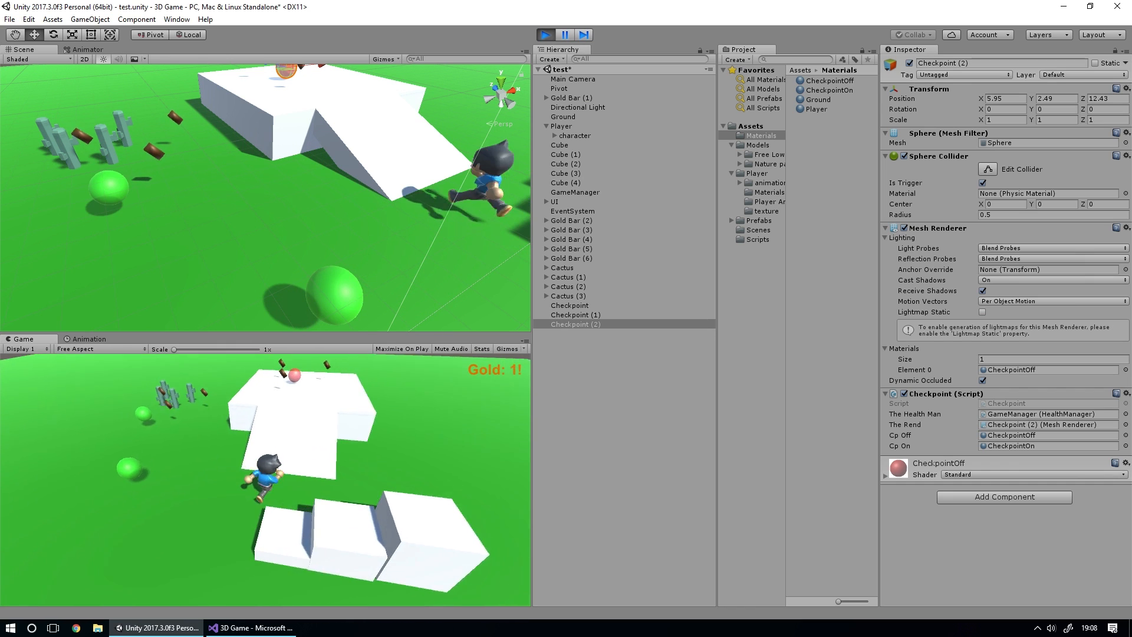
key("s")
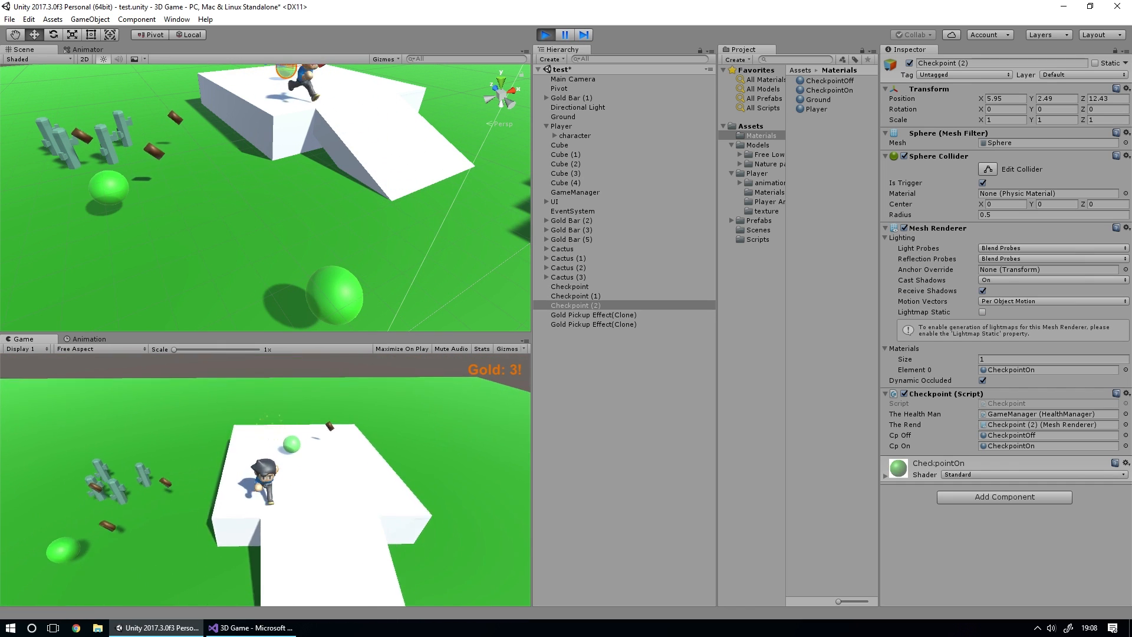
Step: Run the player back around the ground checkpoints to examine the colours of those already activated, and stop the game
key("a")
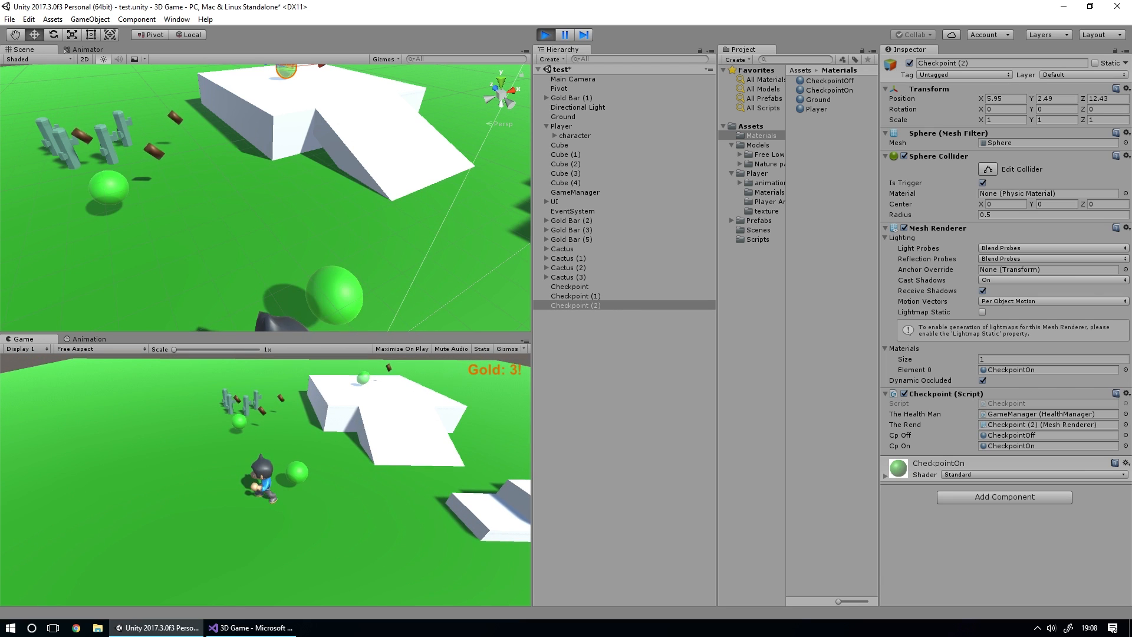
key("d")
key("w")
key("s")
key("w")
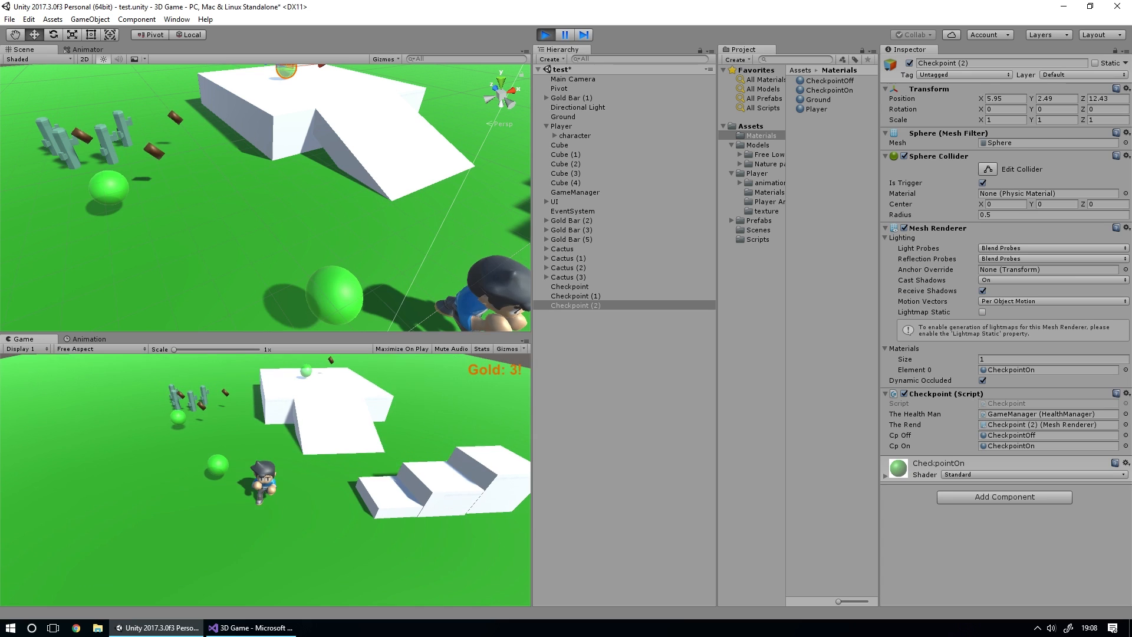
key("s")
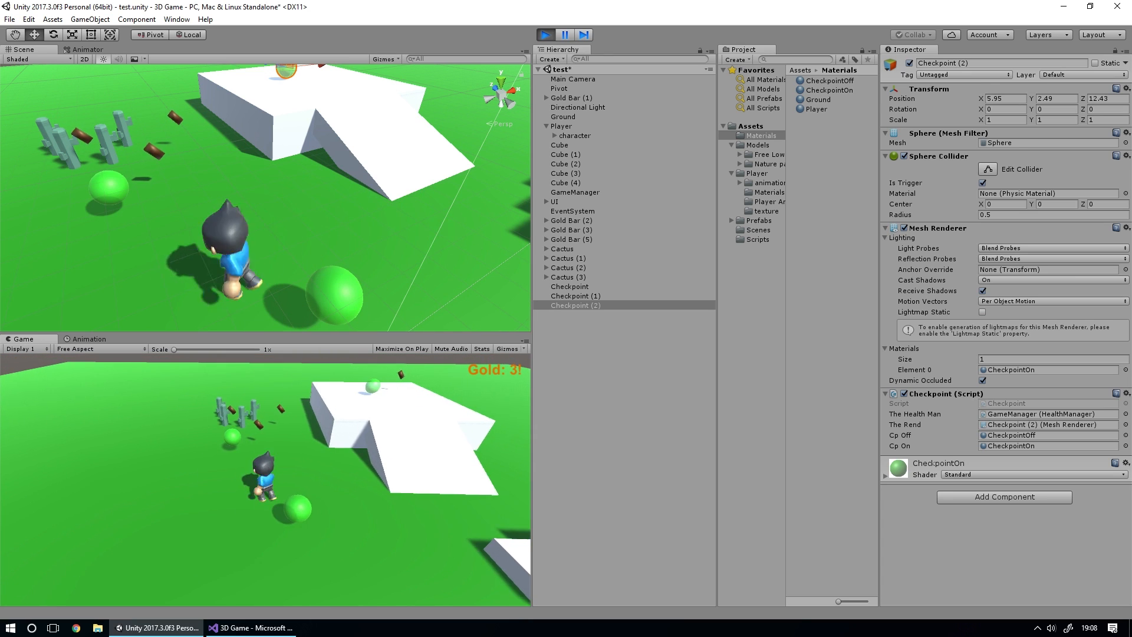
key("d")
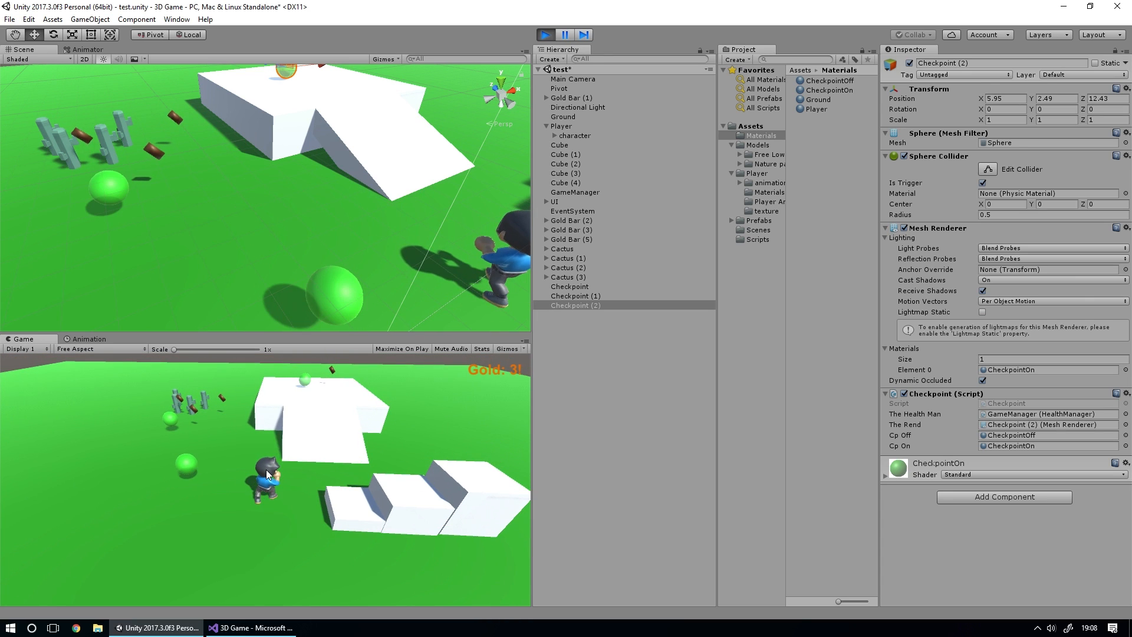
key("a")
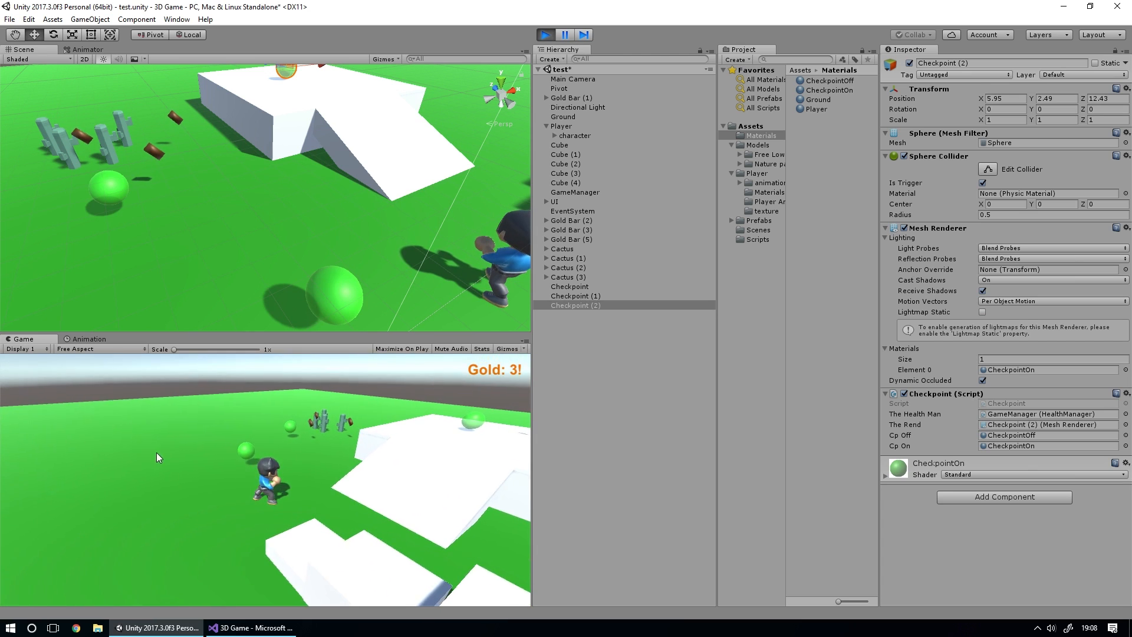
key("ctrl+p")
Step: Switch to Visual Studio and add an empty public void CheckpointOff() method below CheckpointOn() in Checkpoint.cs
key("alt+Tab")
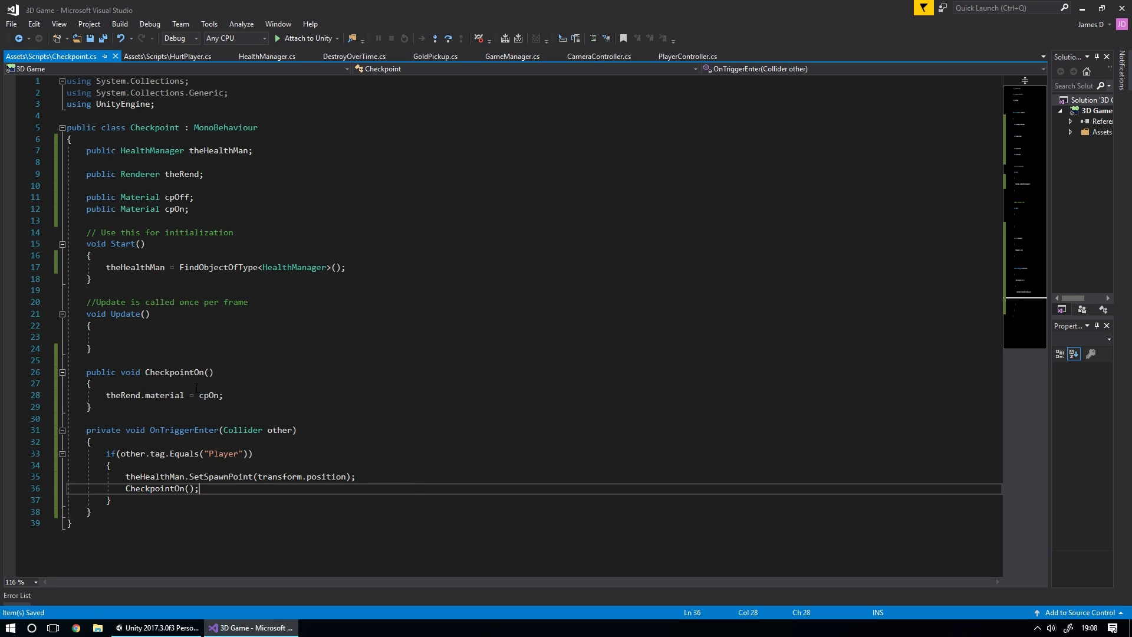
left_click(179, 406)
key("Return")
key("Return")
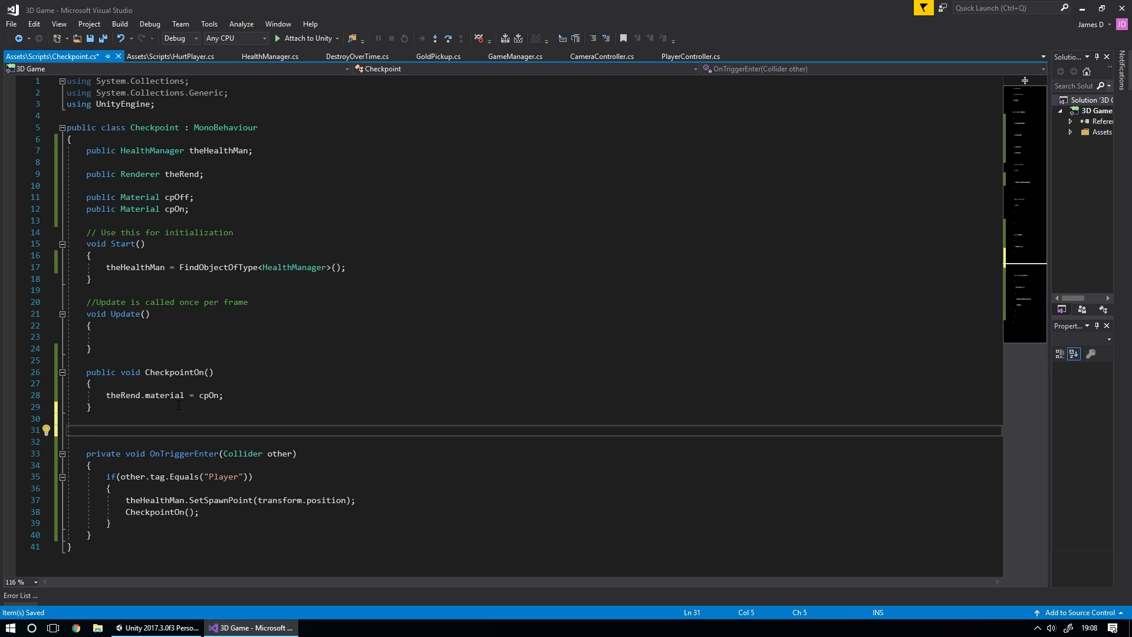
type("pub")
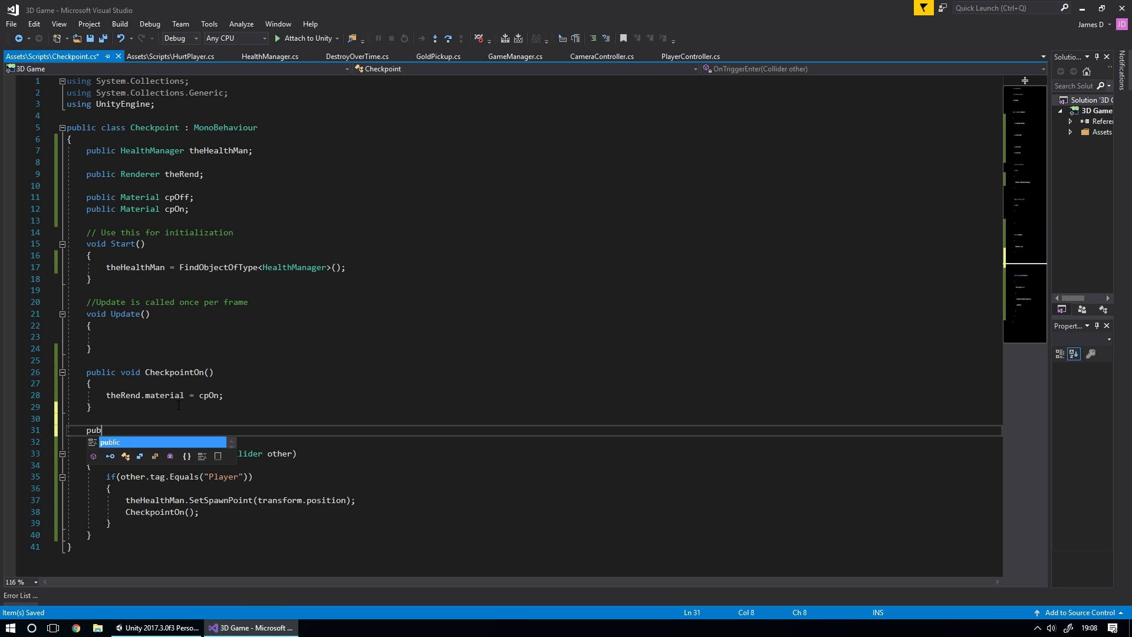
type("lic void ")
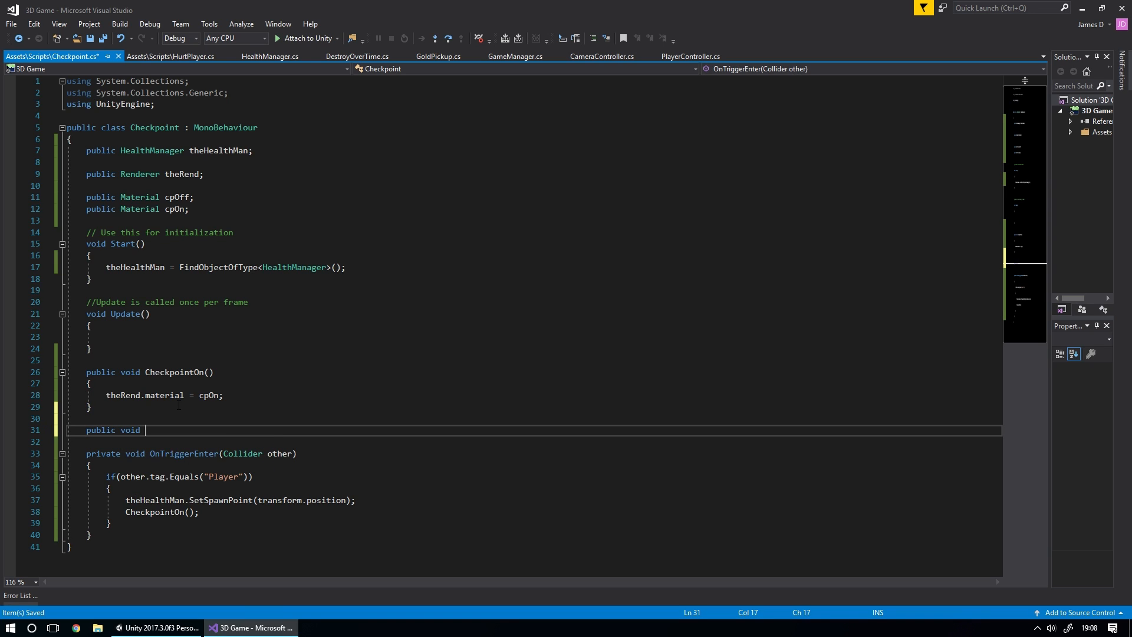
type("Checkpoint")
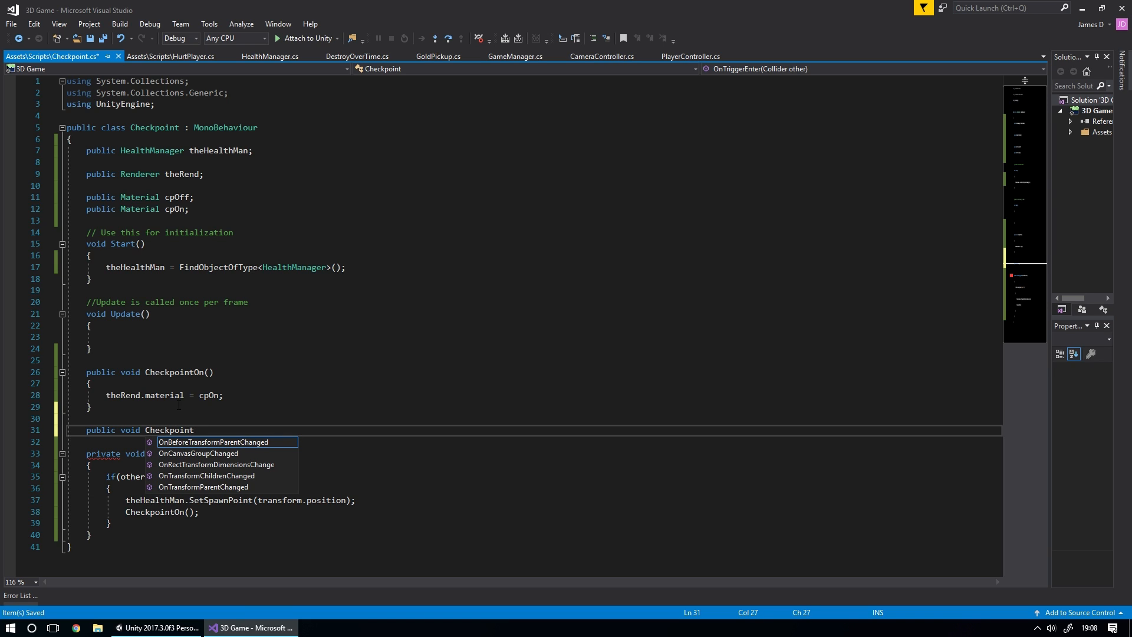
type("Off()")
key("Return")
type("{")
key("Return")
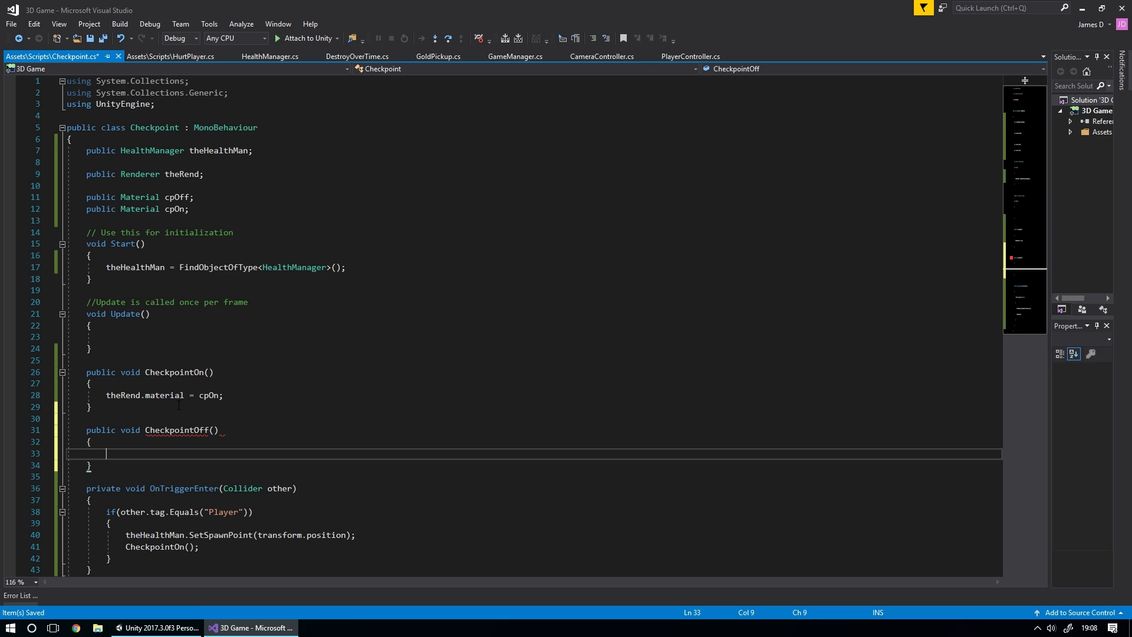
Step: Copy the material assignment from CheckpointOn() into CheckpointOff(), make it theRend.material = cpOff; and save the script
left_click_drag(223, 395, 108, 397)
key("ctrl+c")
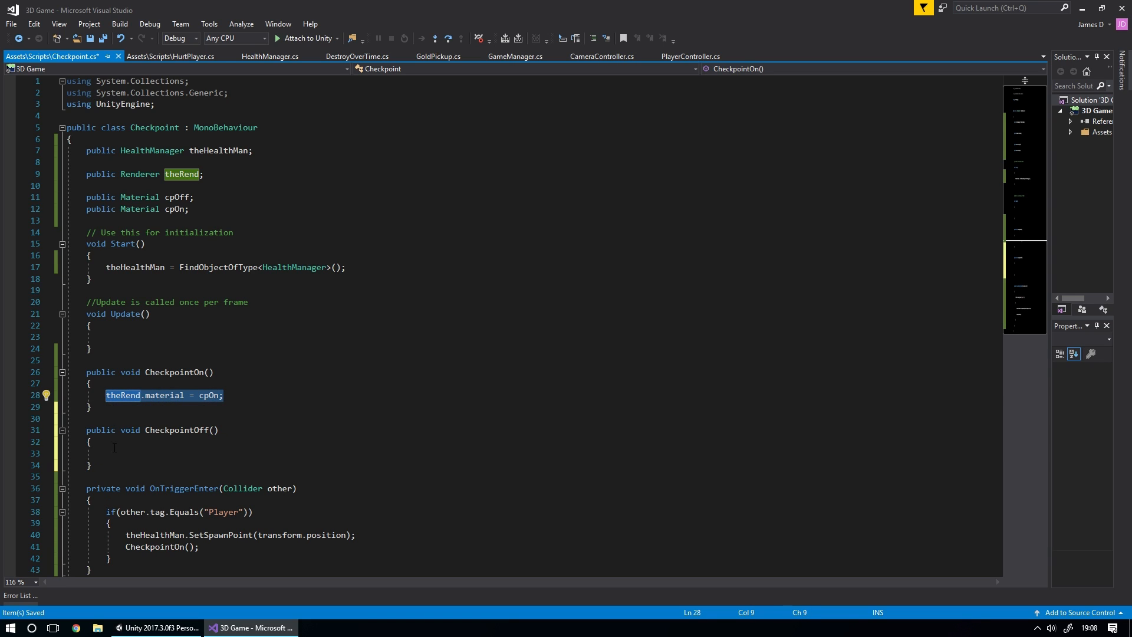
left_click(190, 457)
key("ctrl+v")
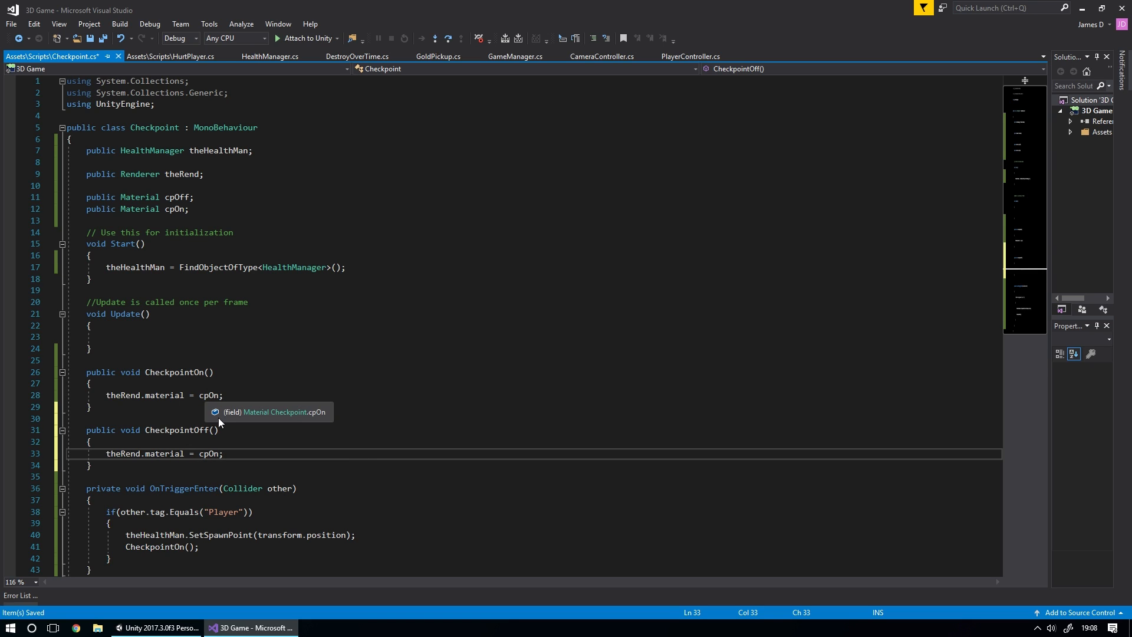
left_click(219, 453)
key("BackSpace")
type("ff")
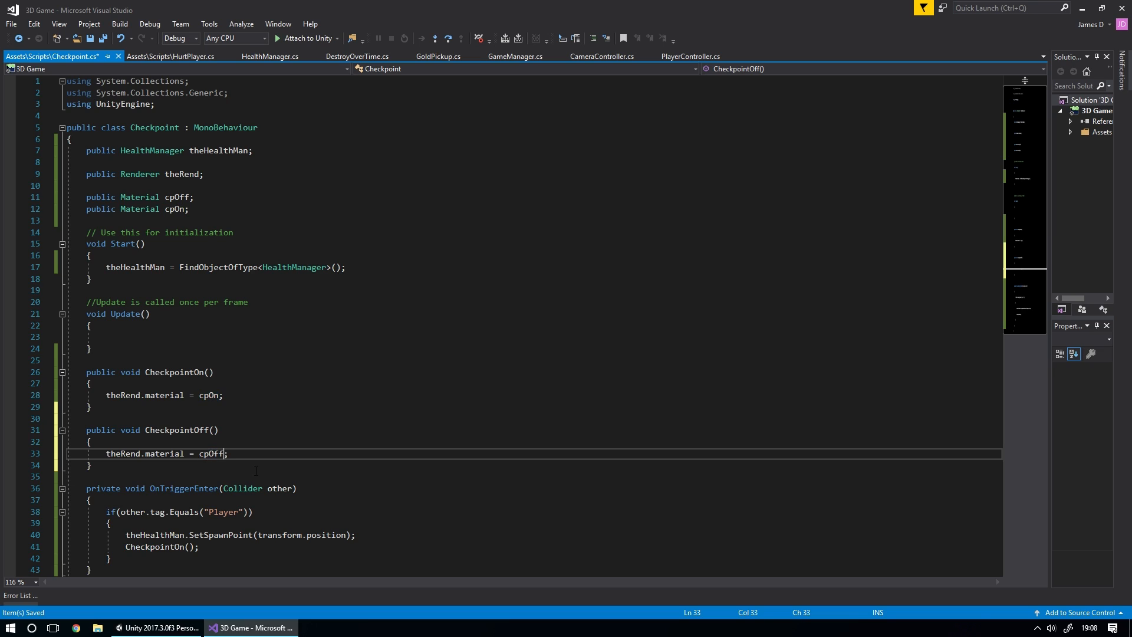
key("ctrl+s")
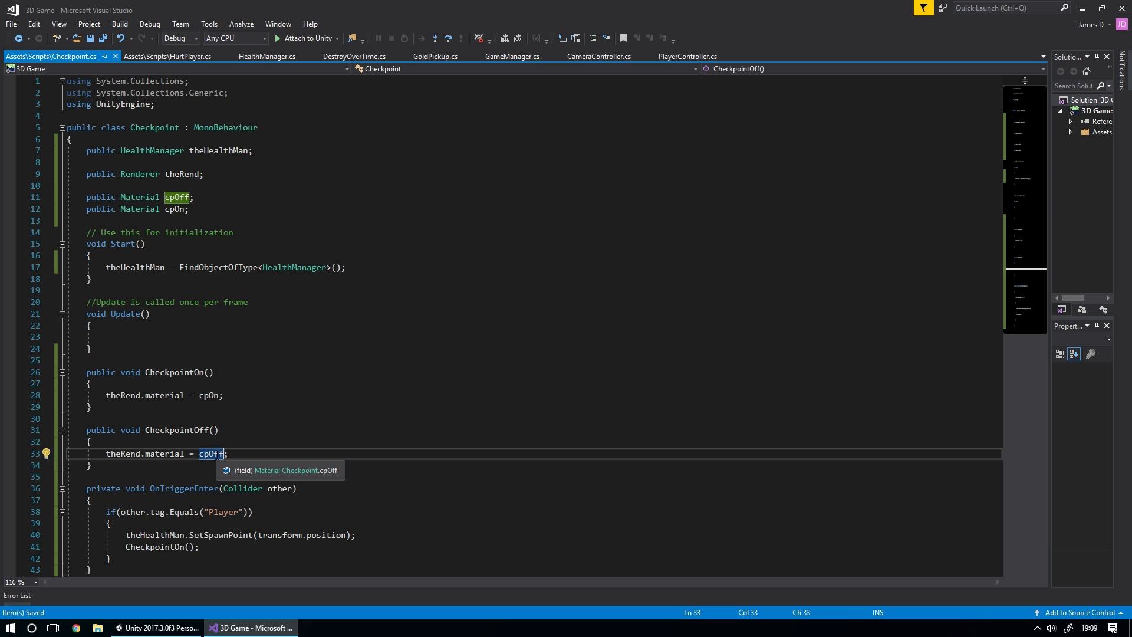
Step: Check the scene in Unity, return to Visual Studio and insert two blank lines above the material assignment in CheckpointOn()
left_click(167, 627)
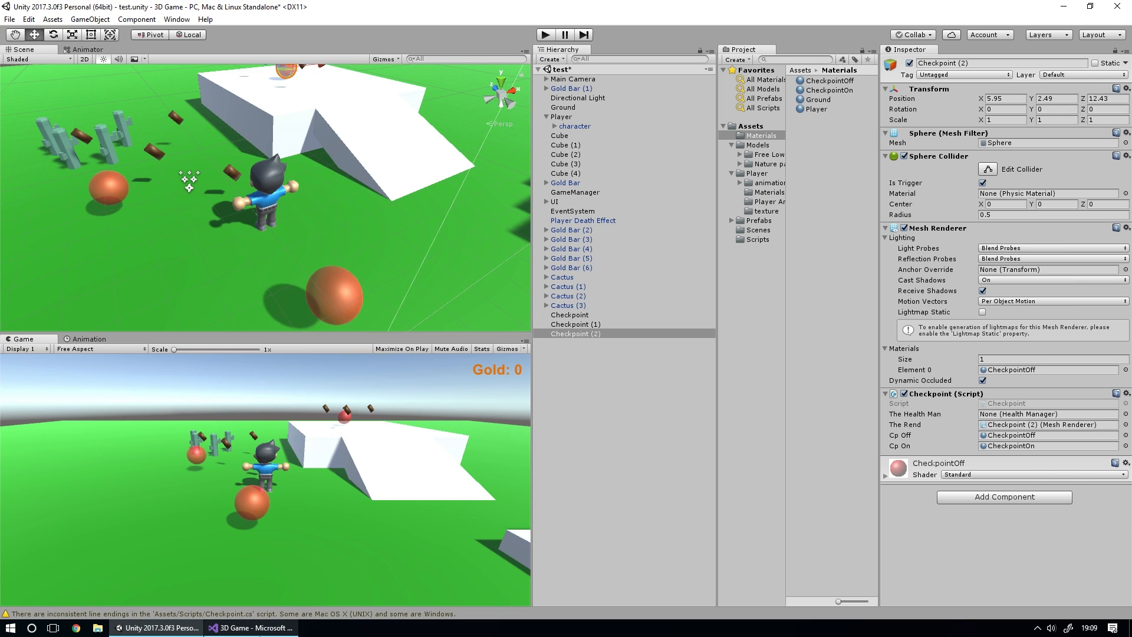
left_click(250, 627)
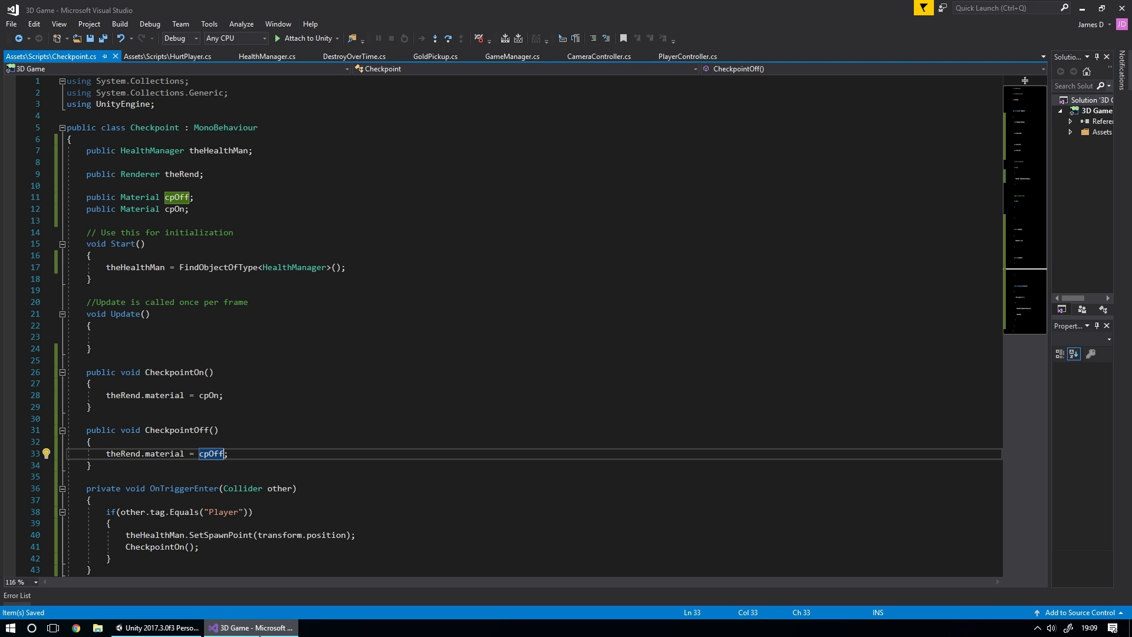
left_click(228, 396)
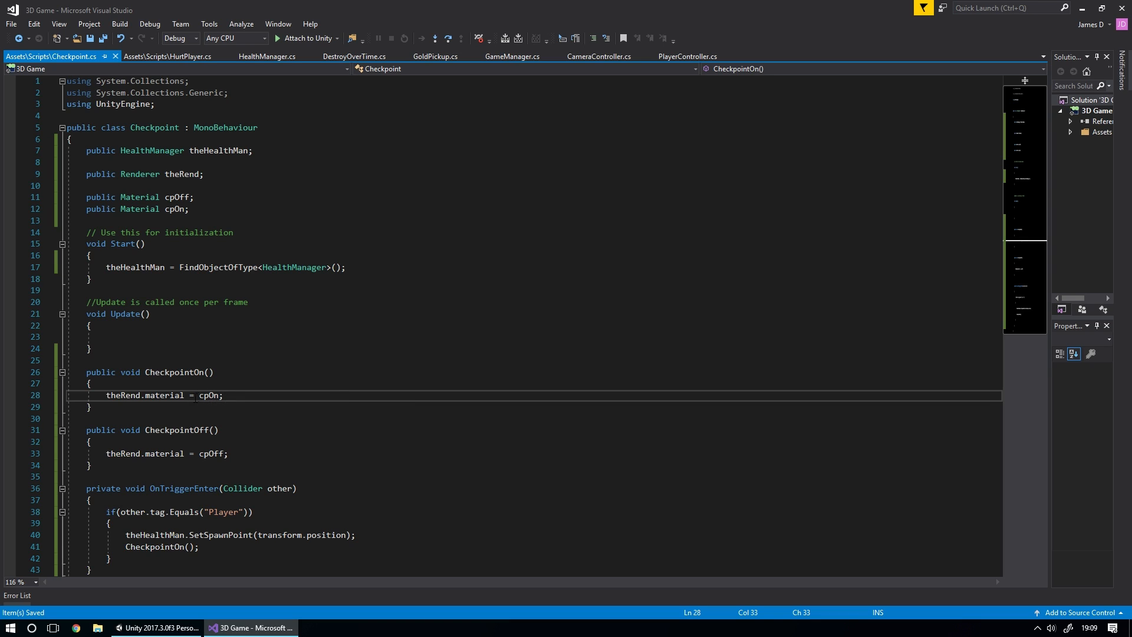
left_click(234, 388)
key("Return")
key("Return")
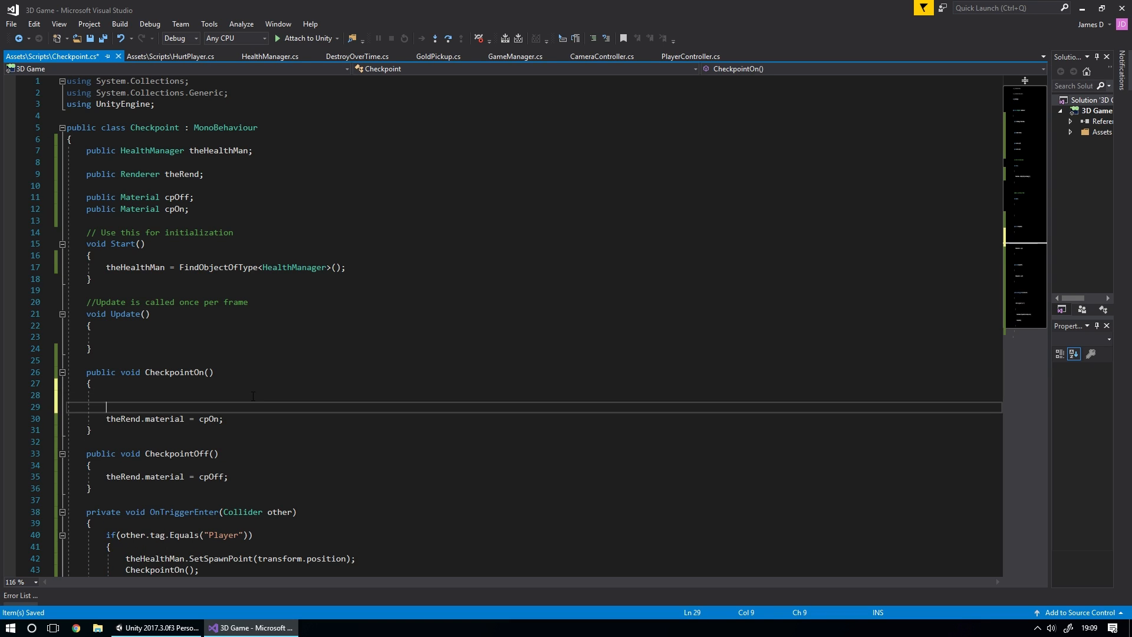
key("Up")
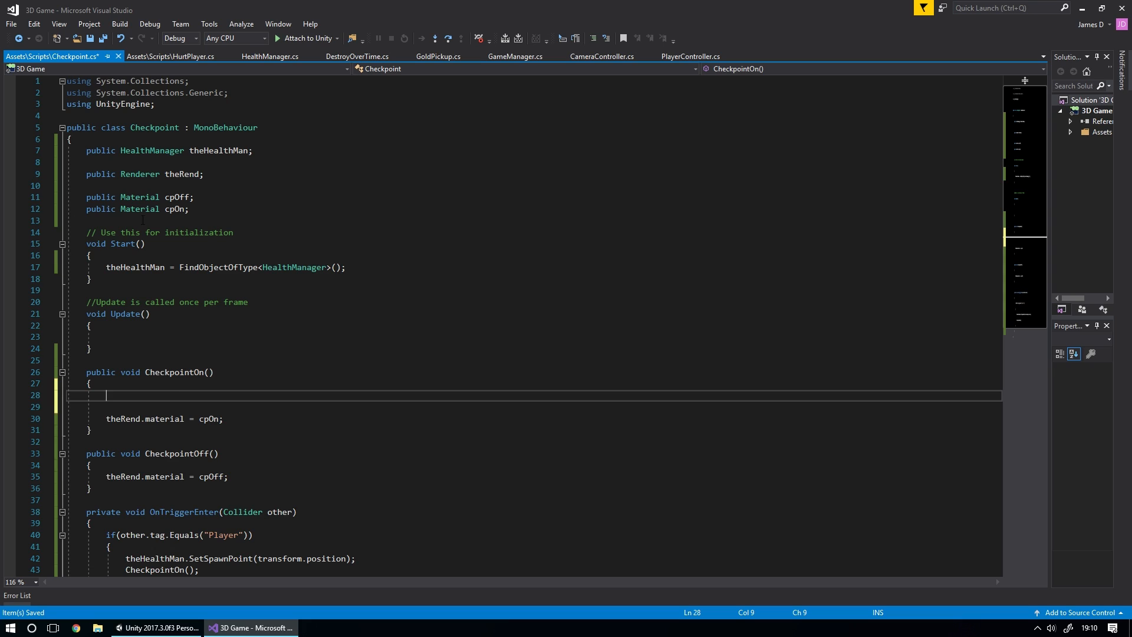
Step: Declare the field public Checkpoint[] checkpoints; below the cpOn material field and save the script
left_click(201, 211)
key("Return")
key("Return")
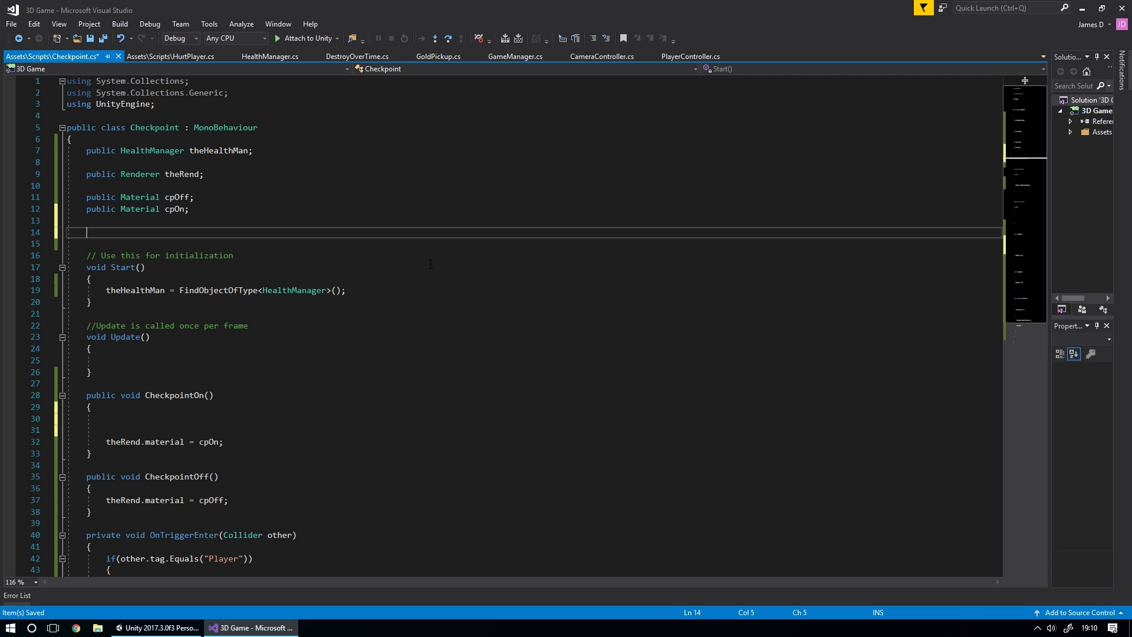
type("public")
type("Checkp")
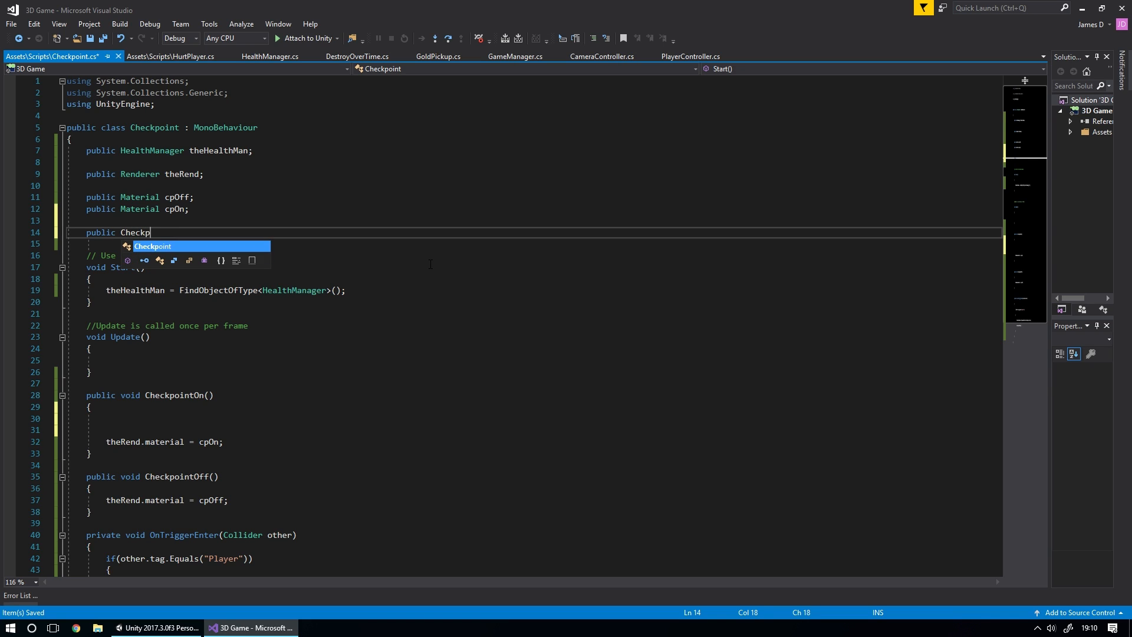
key("Tab")
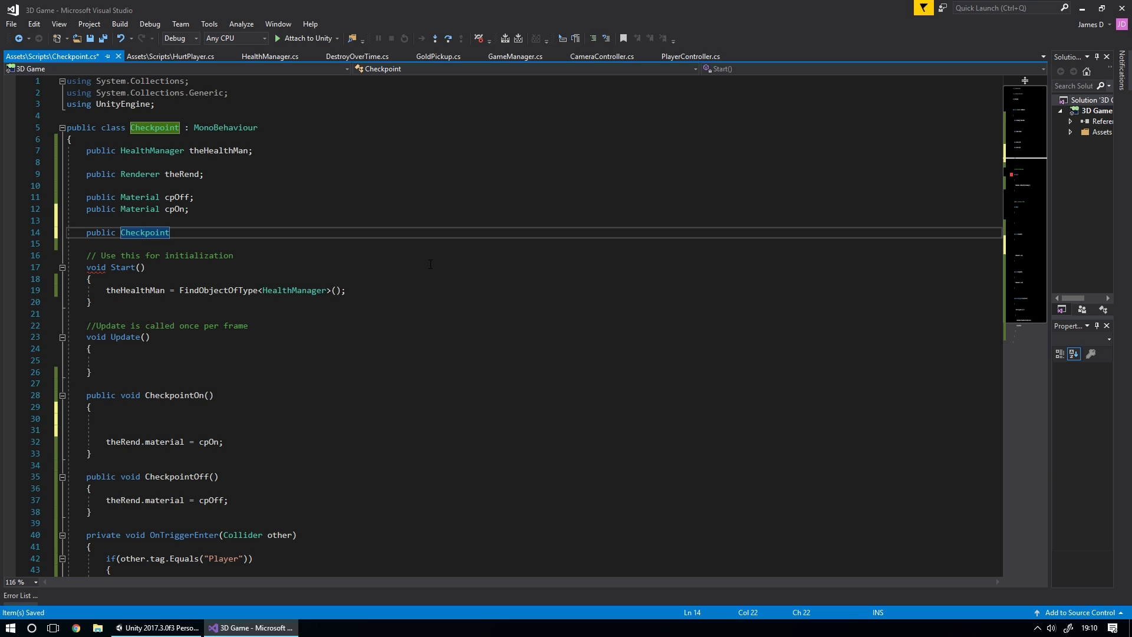
type("[]")
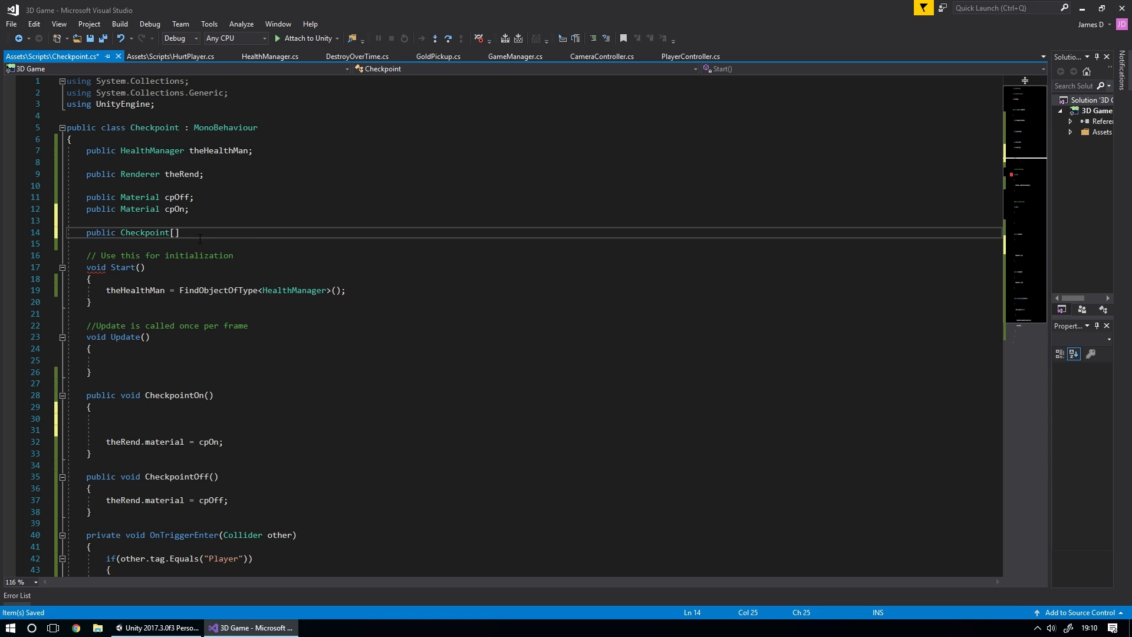
type("checkpoints;")
key("ctrl+s")
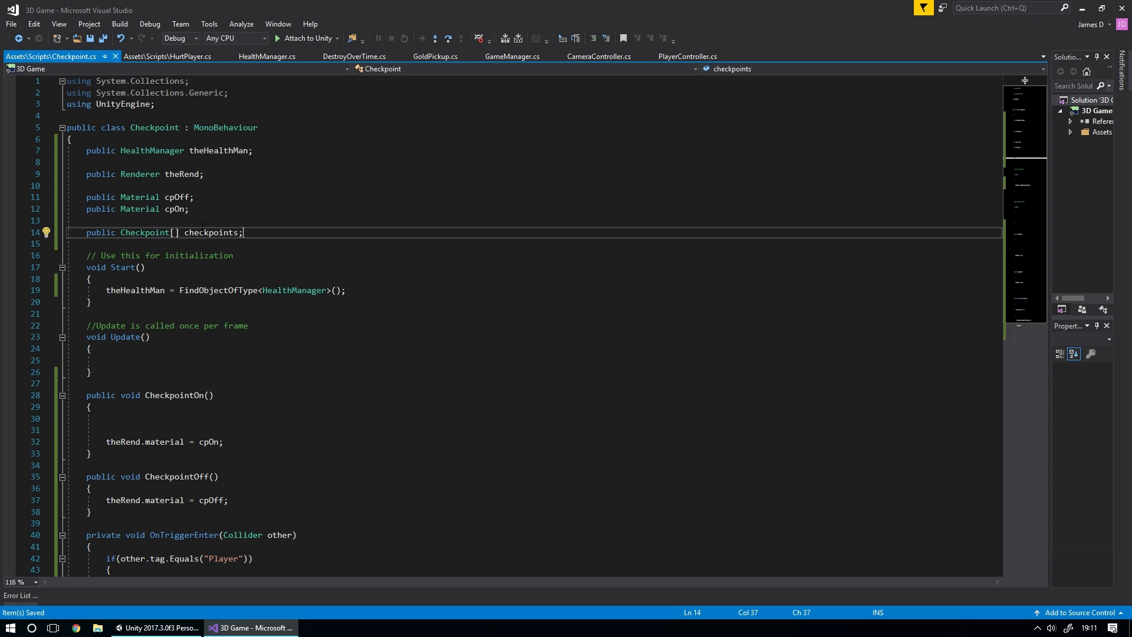
Step: Switch to Unity, try sizes 55 and 2 for the Checkpoints array on Checkpoint (2), and reset the size to 0
left_click(157, 627)
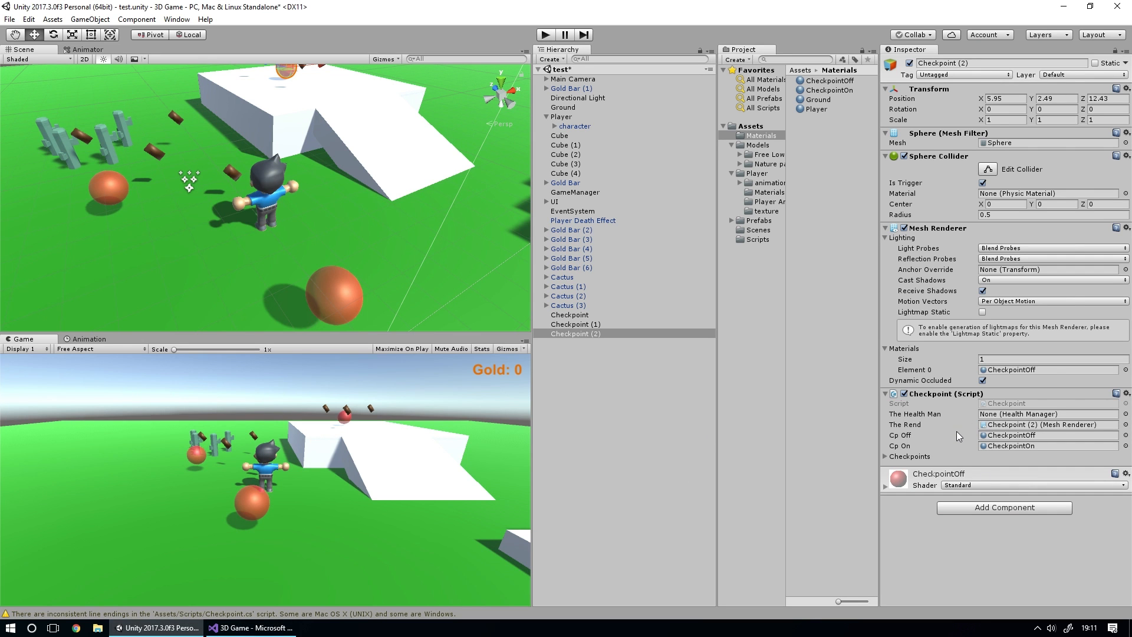
left_click(885, 457)
left_click(983, 469)
key("BackSpace")
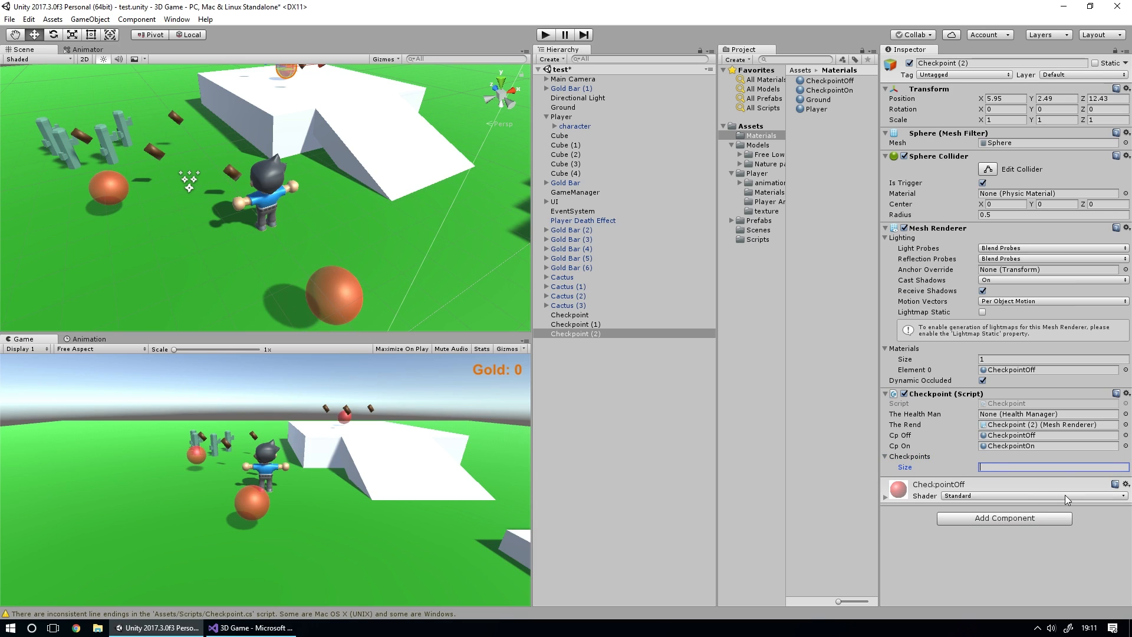
type("55")
key("Return")
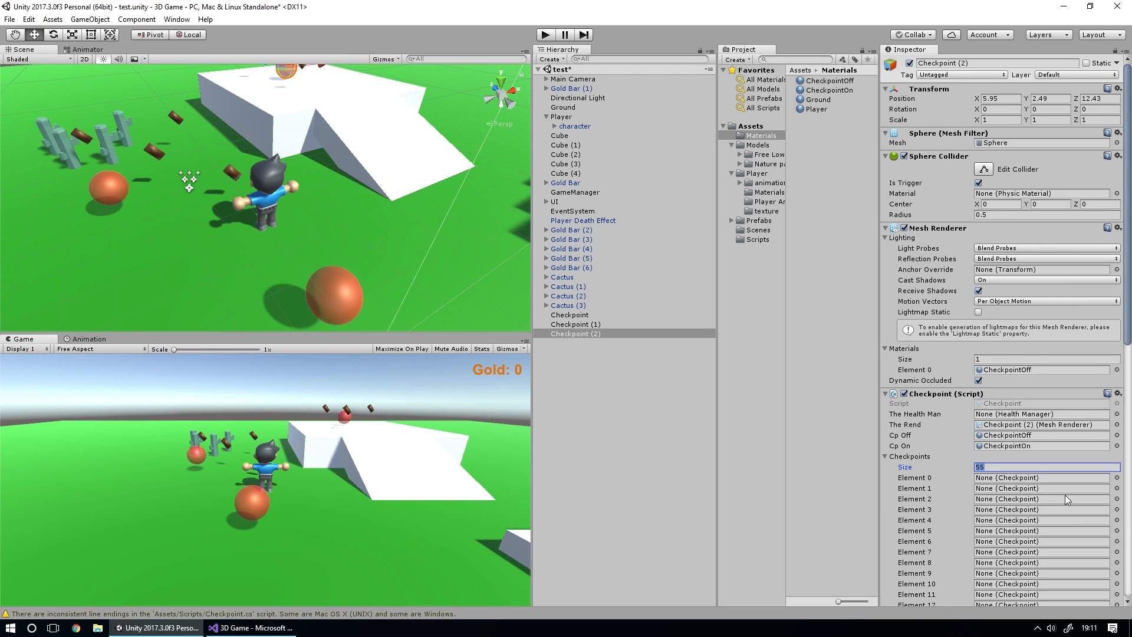
type("2")
key("Return")
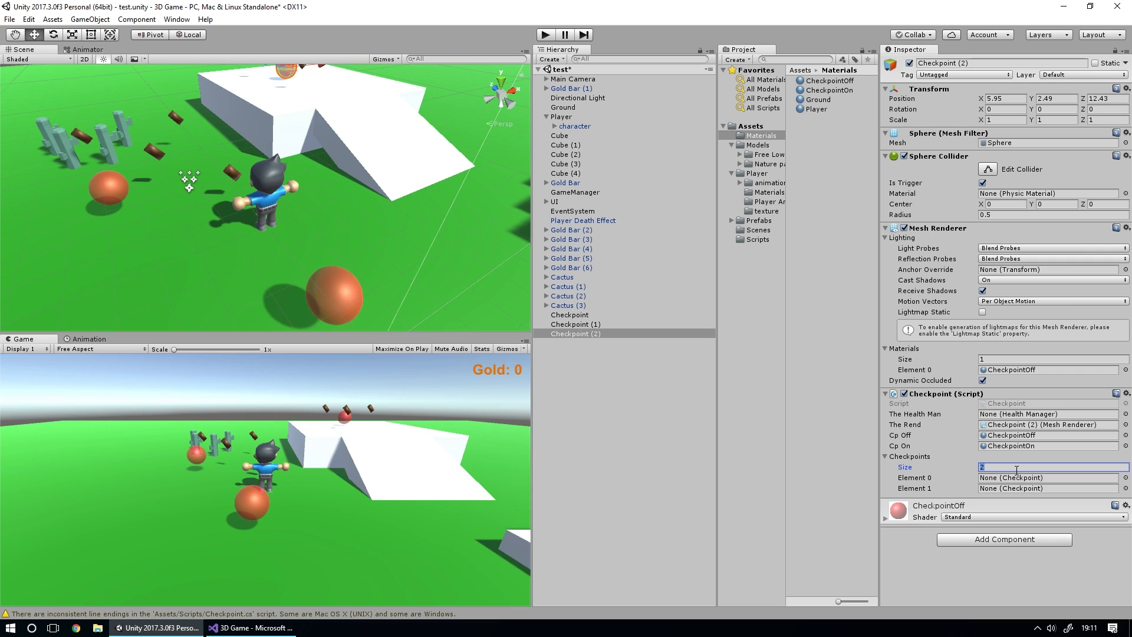
type("0")
key("Return")
Step: Switch to Visual Studio and move the Checkpoint[] checkpoints declaration from the class fields into the start of CheckpointOn(), removing the leftover public line
left_click(251, 628)
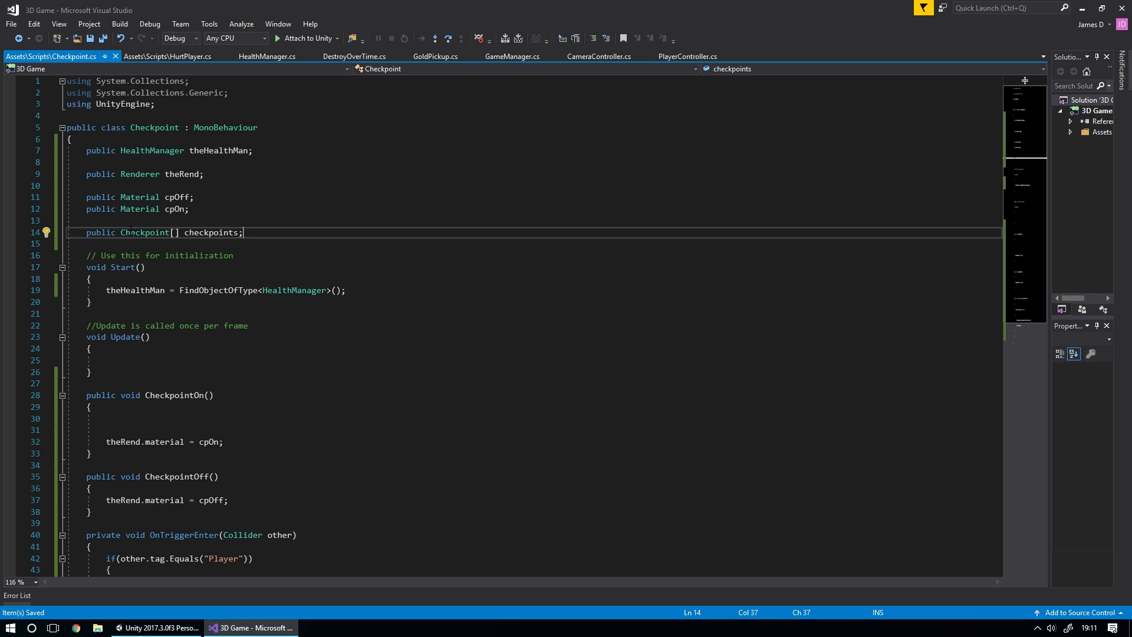
left_click_drag(259, 235, 143, 236)
key("ctrl+c")
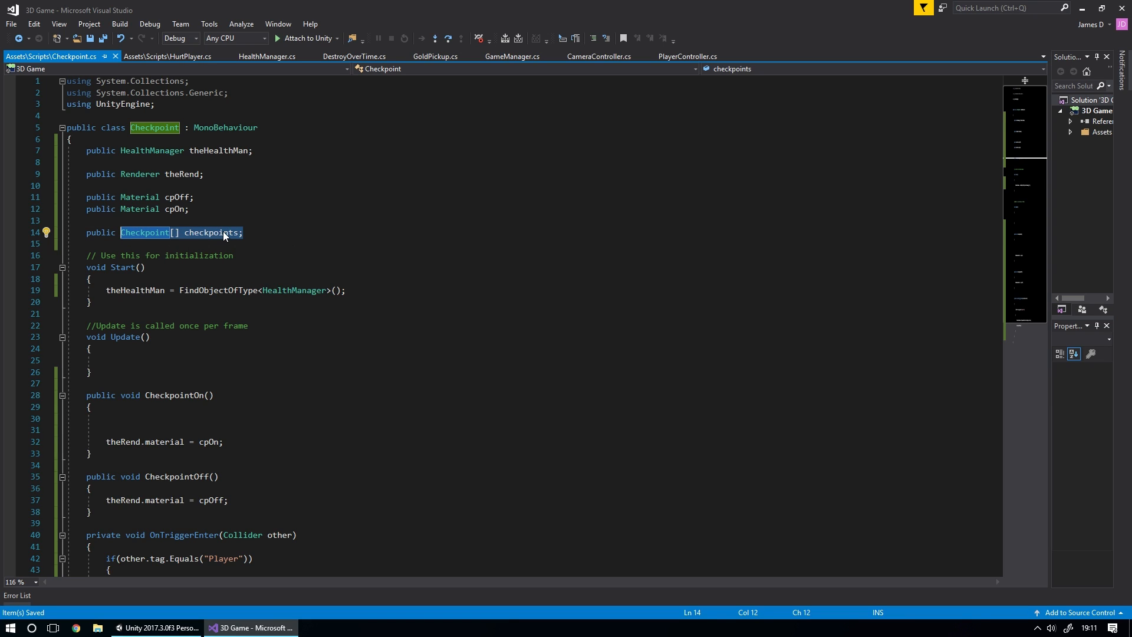
key("BackSpace")
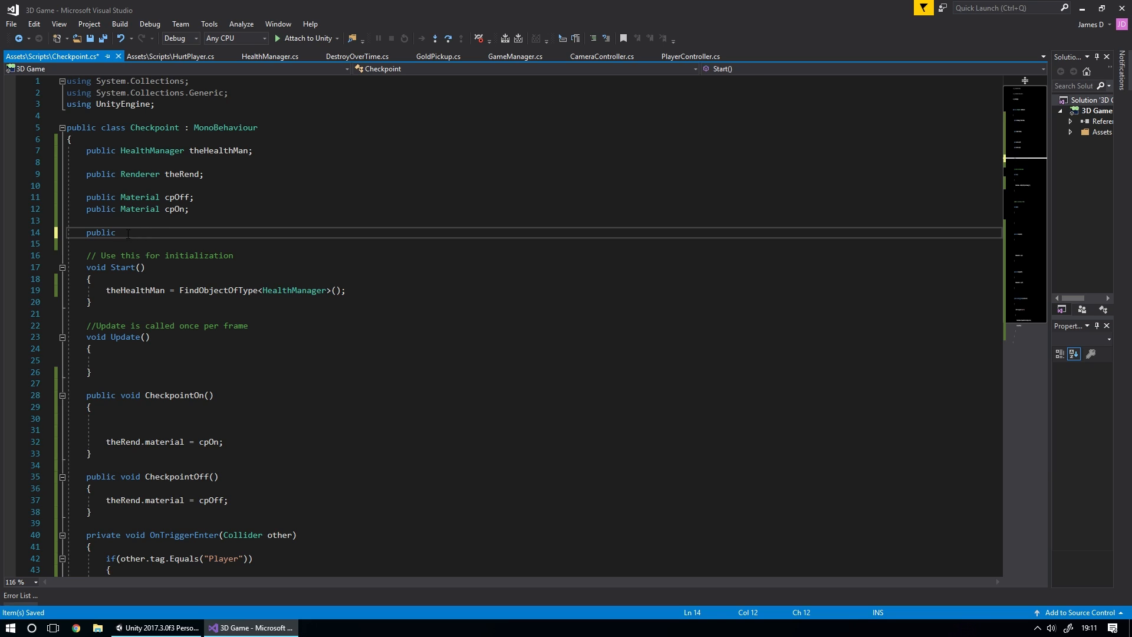
left_click_drag(133, 232, 198, 213)
key("BackSpace")
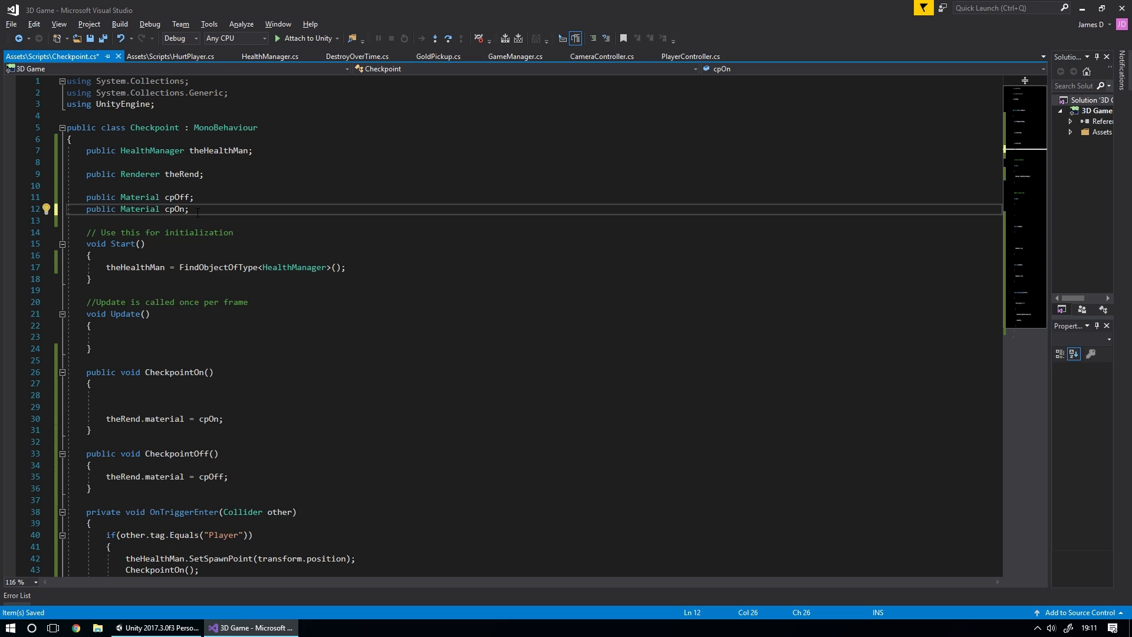
left_click(169, 393)
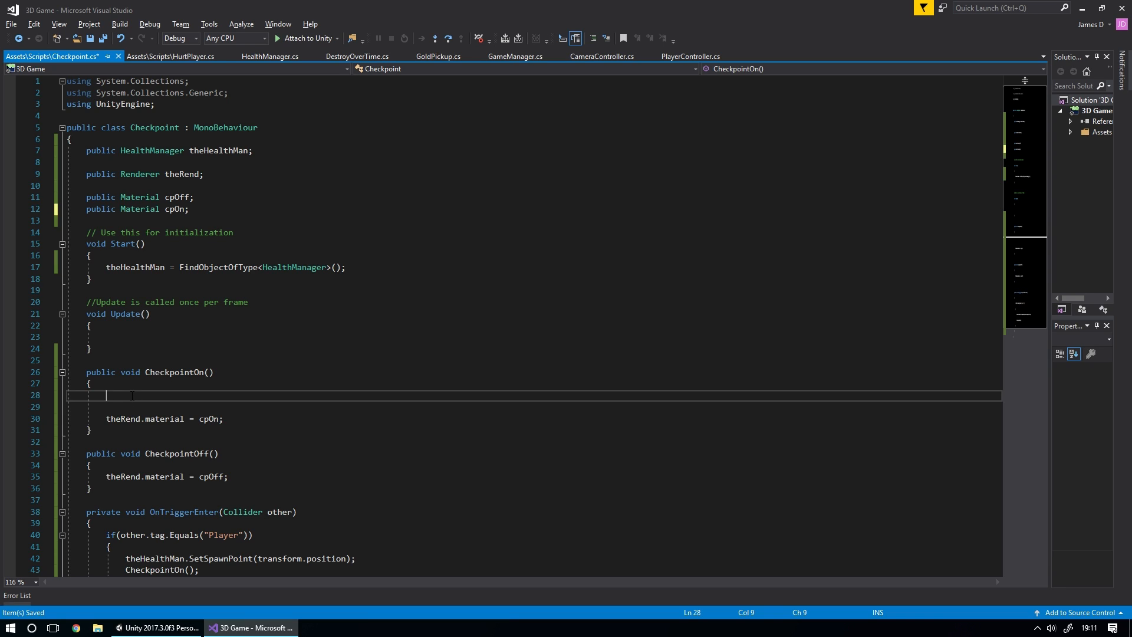
key("ctrl+v")
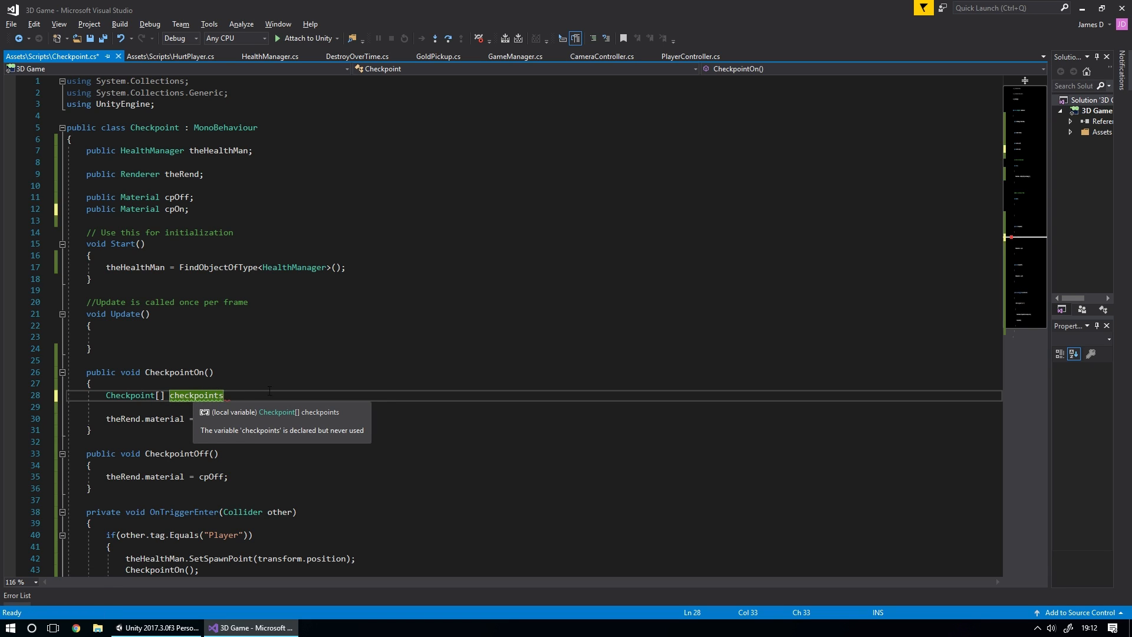
Step: Assign FindObjectsOfType<Checkpoint>() to the checkpoints array at the start of CheckpointOn(), ending the statement with a semicolon
type("= ")
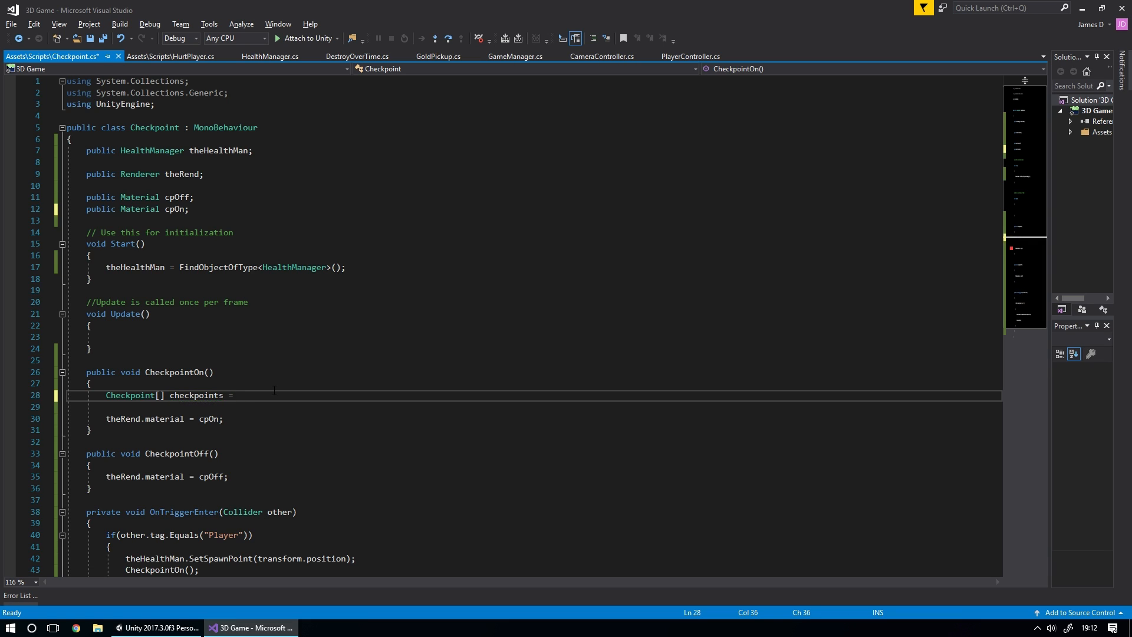
type("Findobjec")
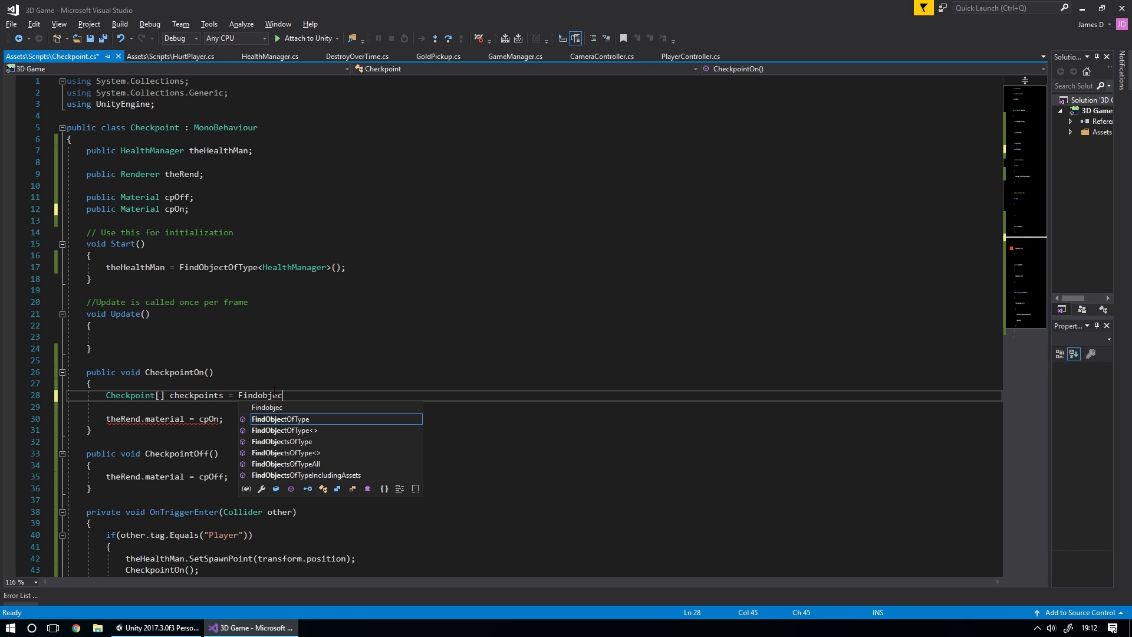
key("Down")
key("Down")
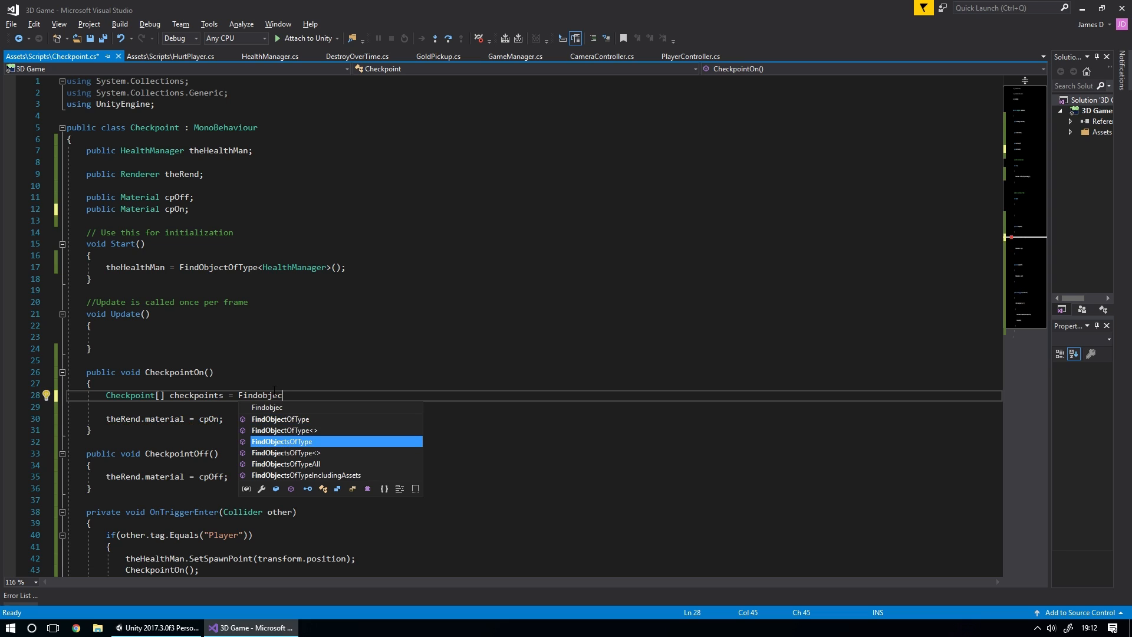
key("Tab")
type("<")
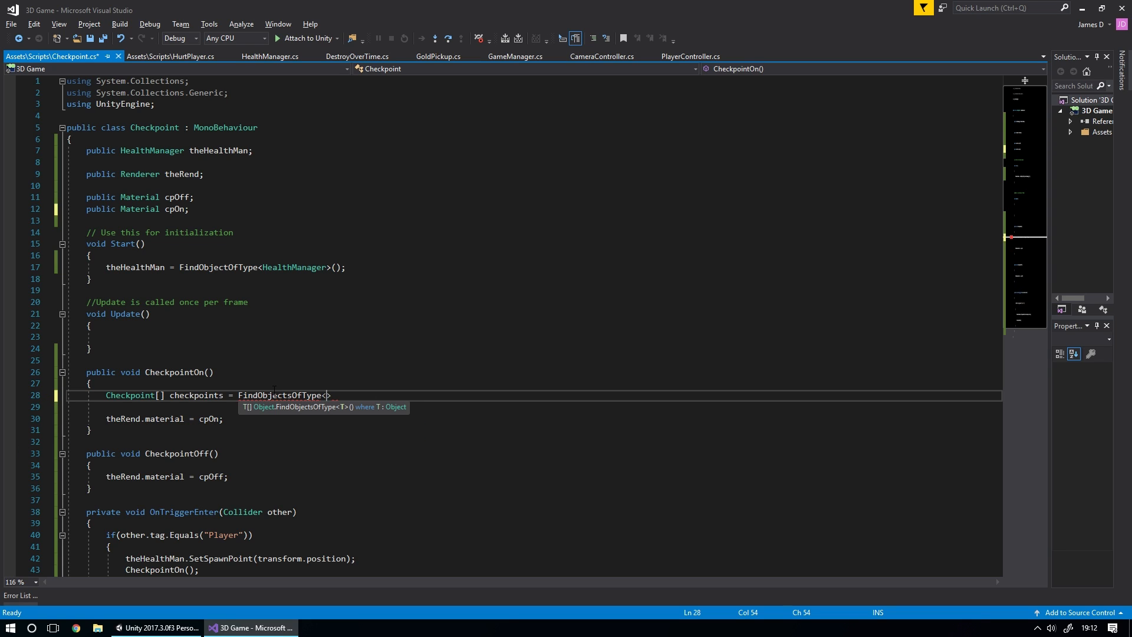
type("Checkpo")
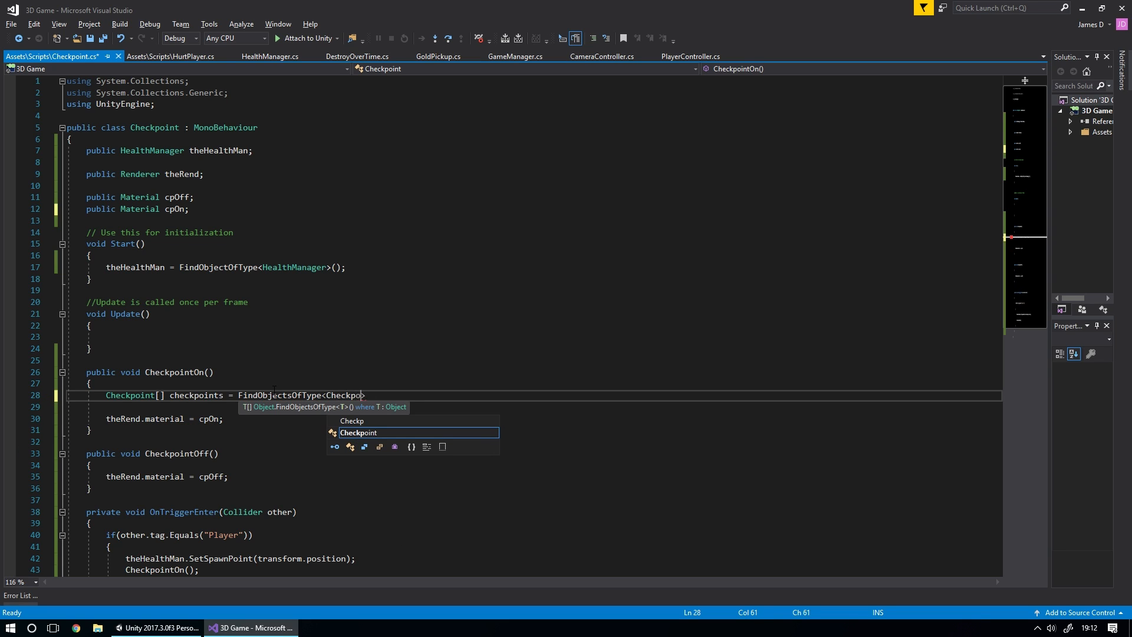
type("int>();")
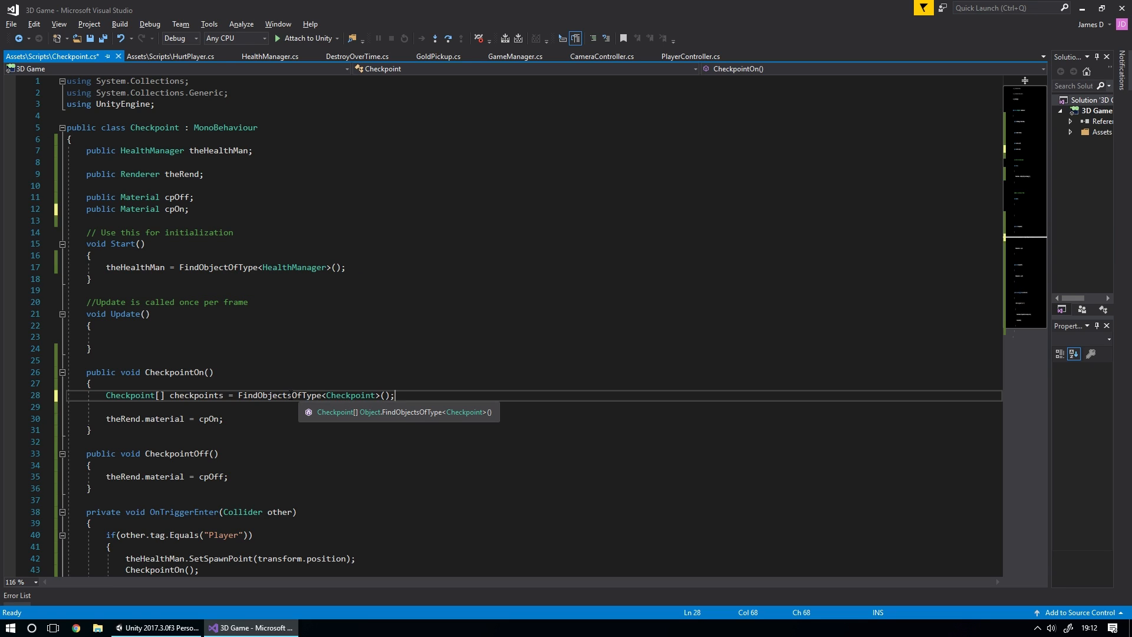
left_click(292, 395)
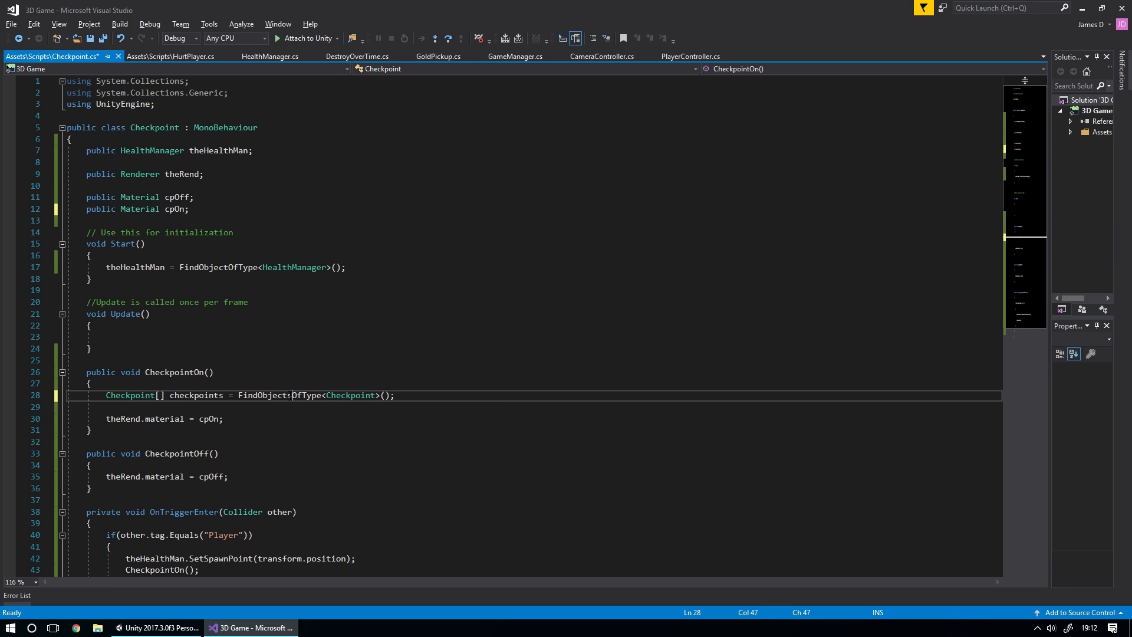
left_click(277, 395)
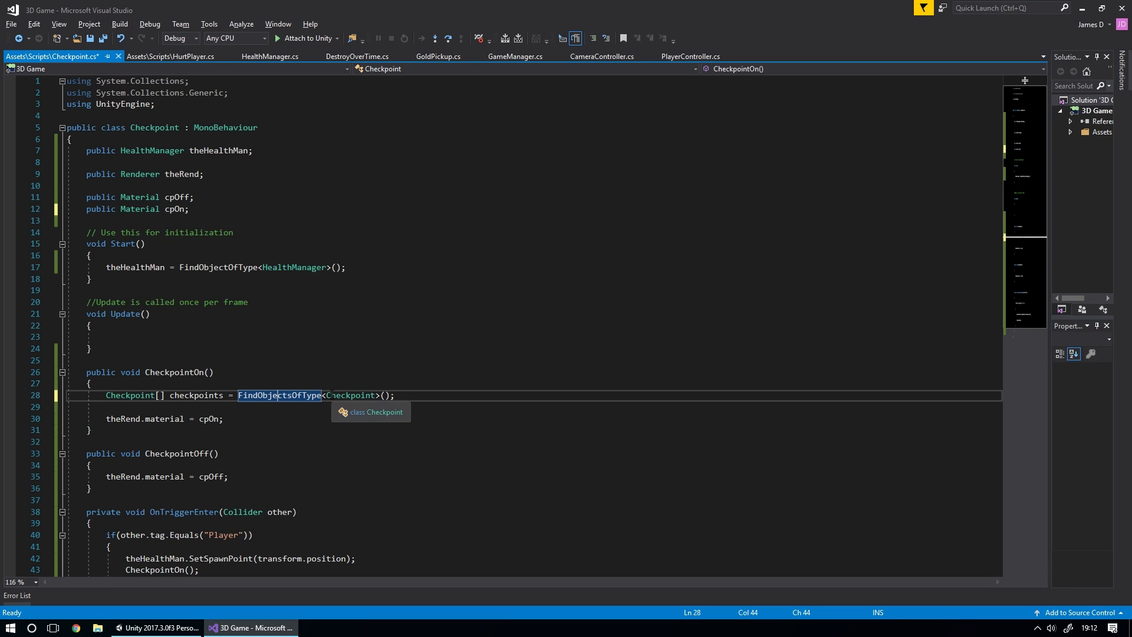
left_click(351, 395)
double_click(351, 395)
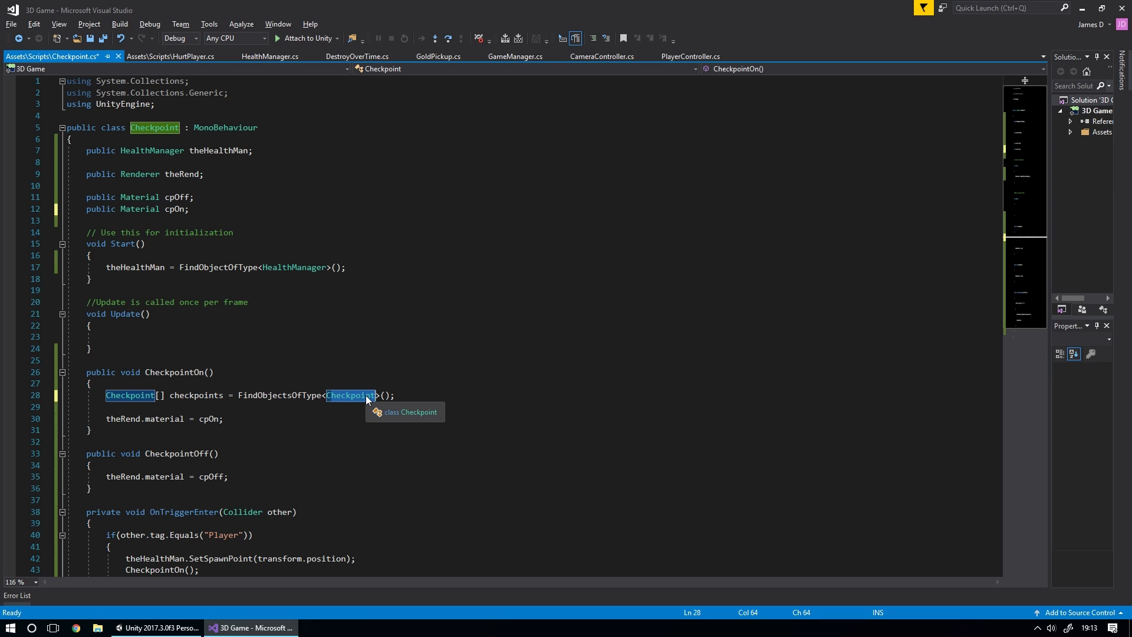
Step: Add the loop foreach (Checkpoint cp in checkpoints) with an empty braced body below the checkpoints array declaration
key("Return")
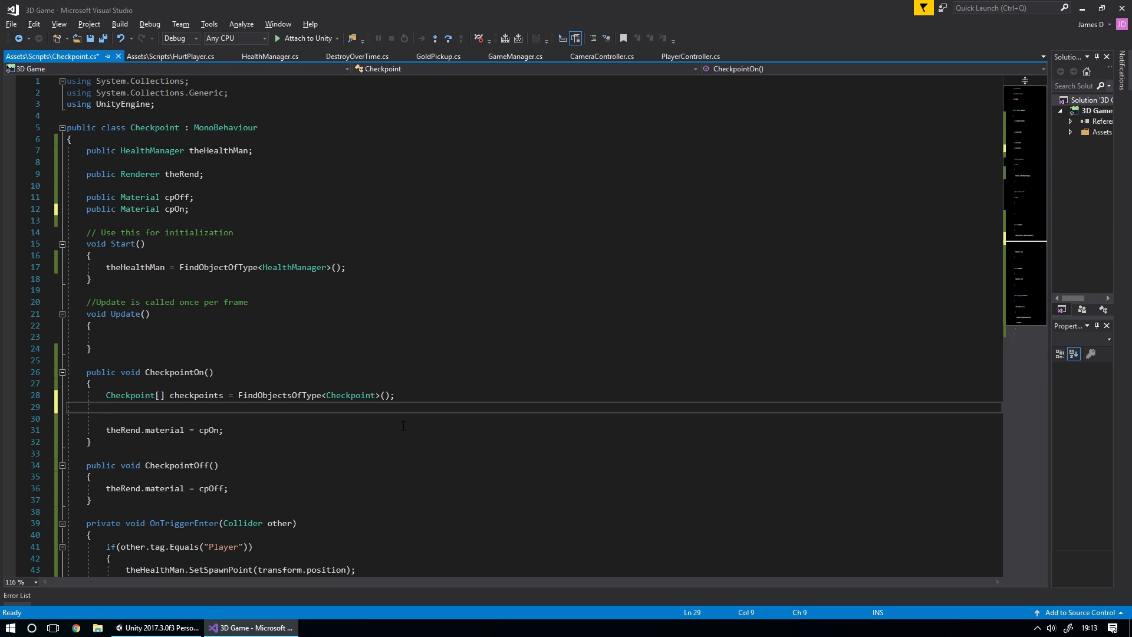
type("foreach")
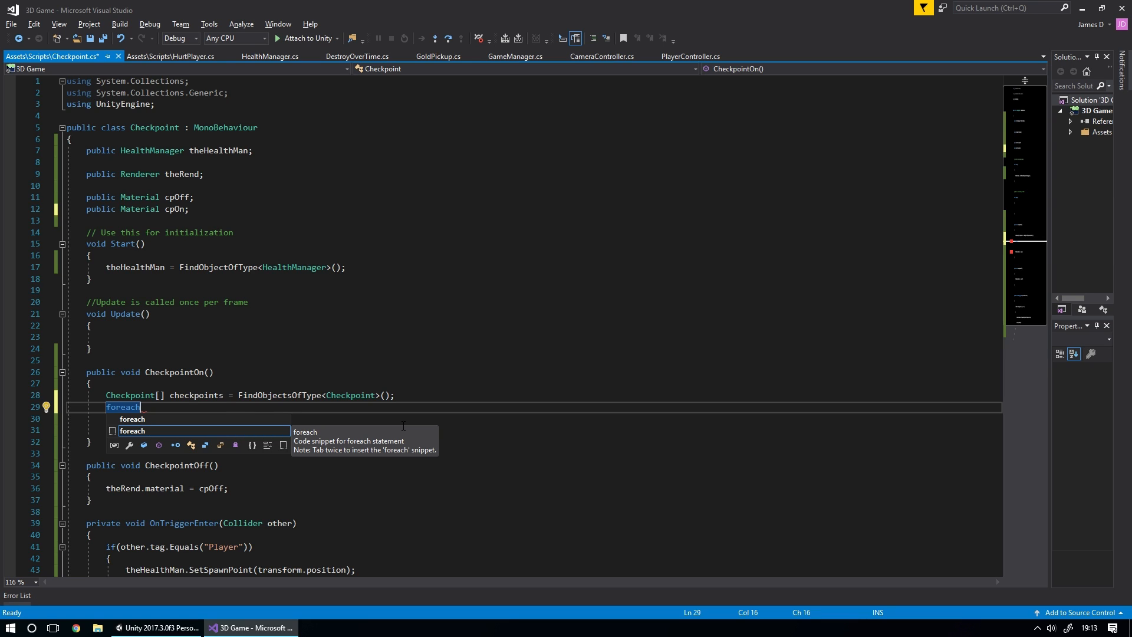
type("(Checkpoint")
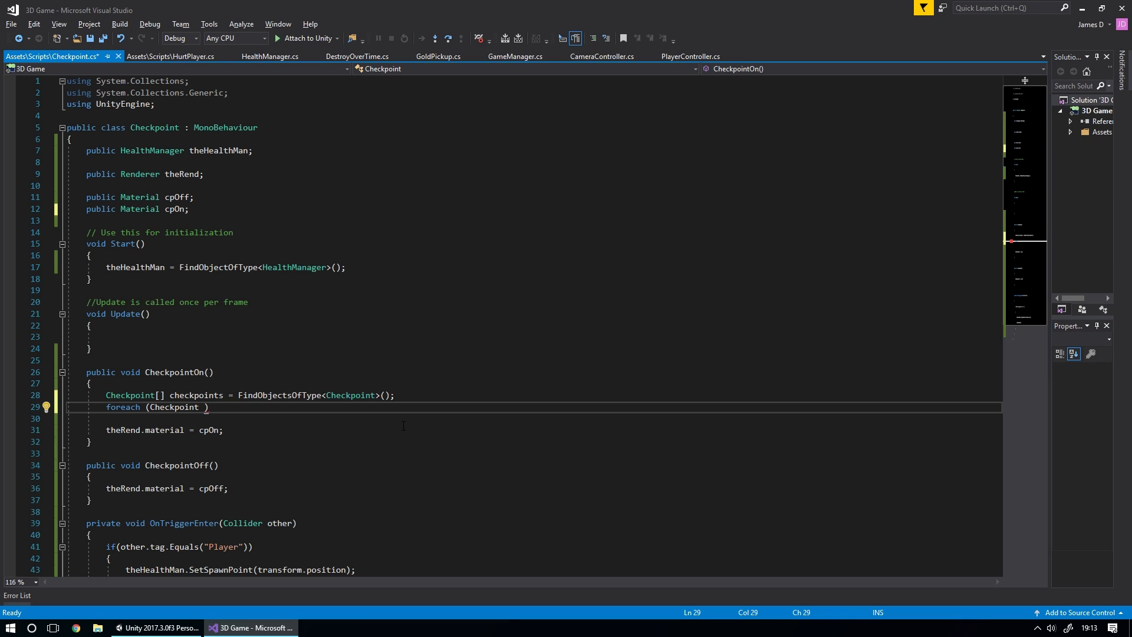
type("cp in checkpoints")
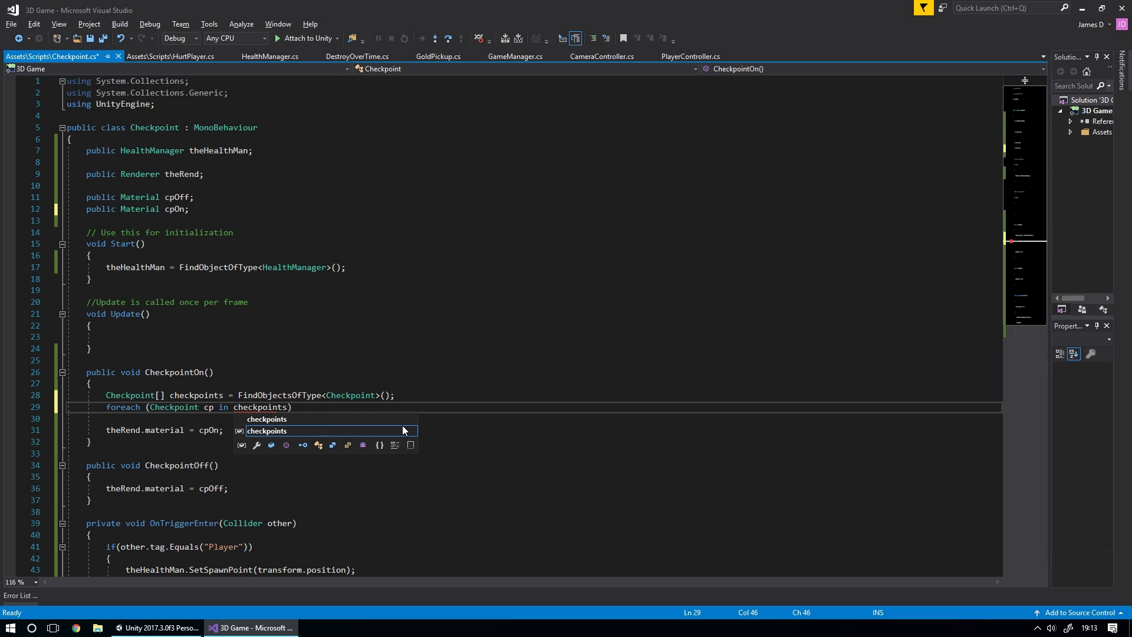
double_click(277, 430)
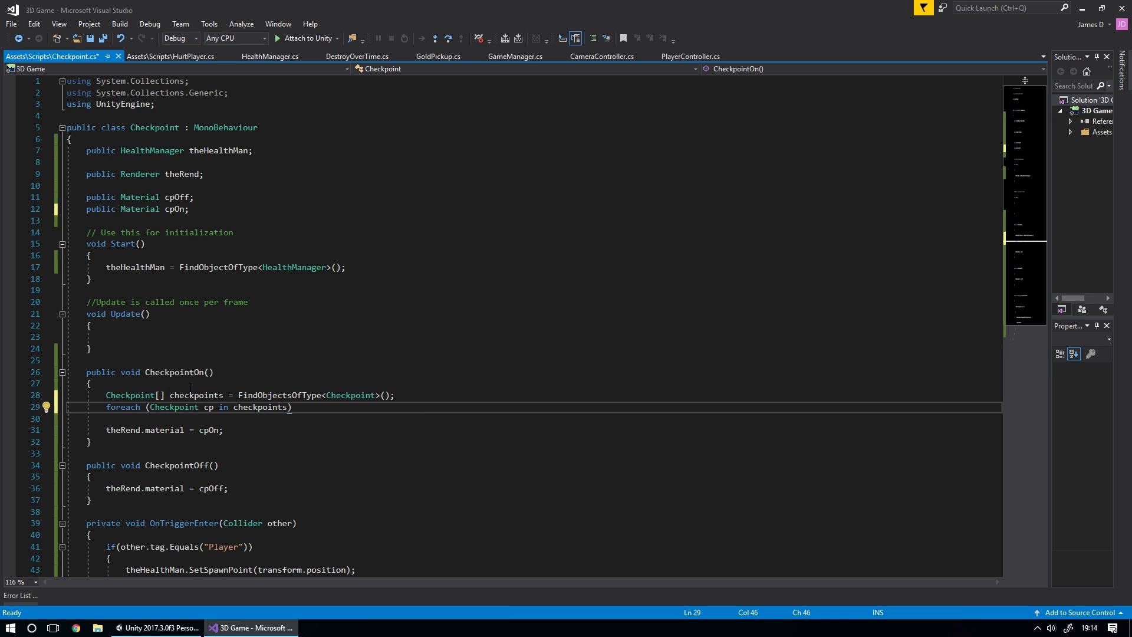
left_click_drag(223, 395, 170, 396)
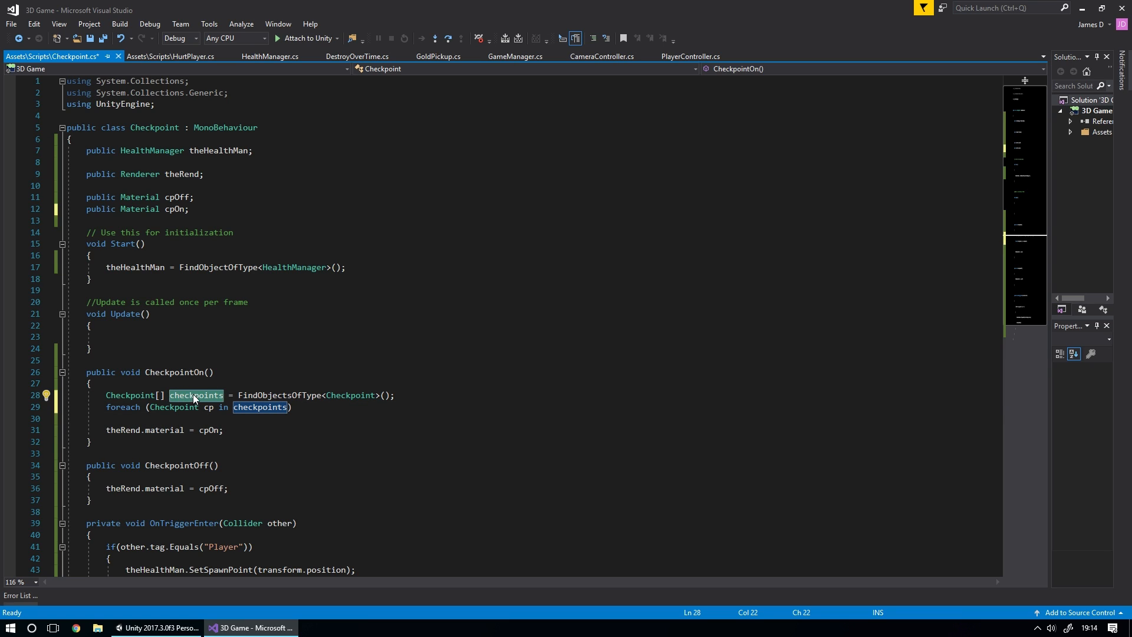
left_click(288, 413)
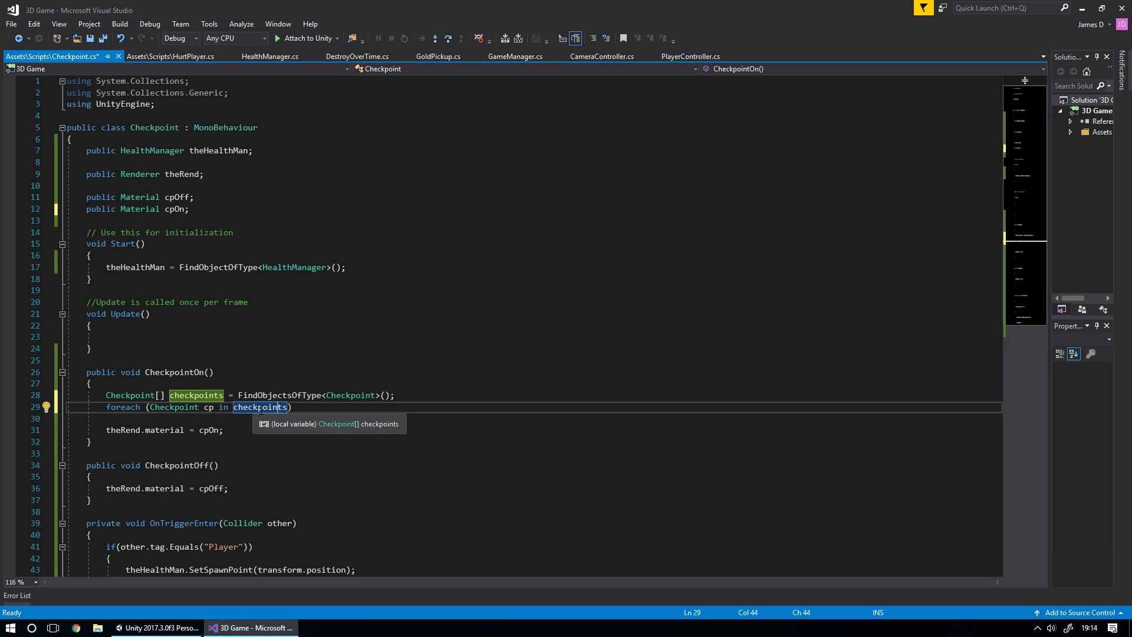
left_click(322, 411)
key("Return")
type("{")
key("Return")
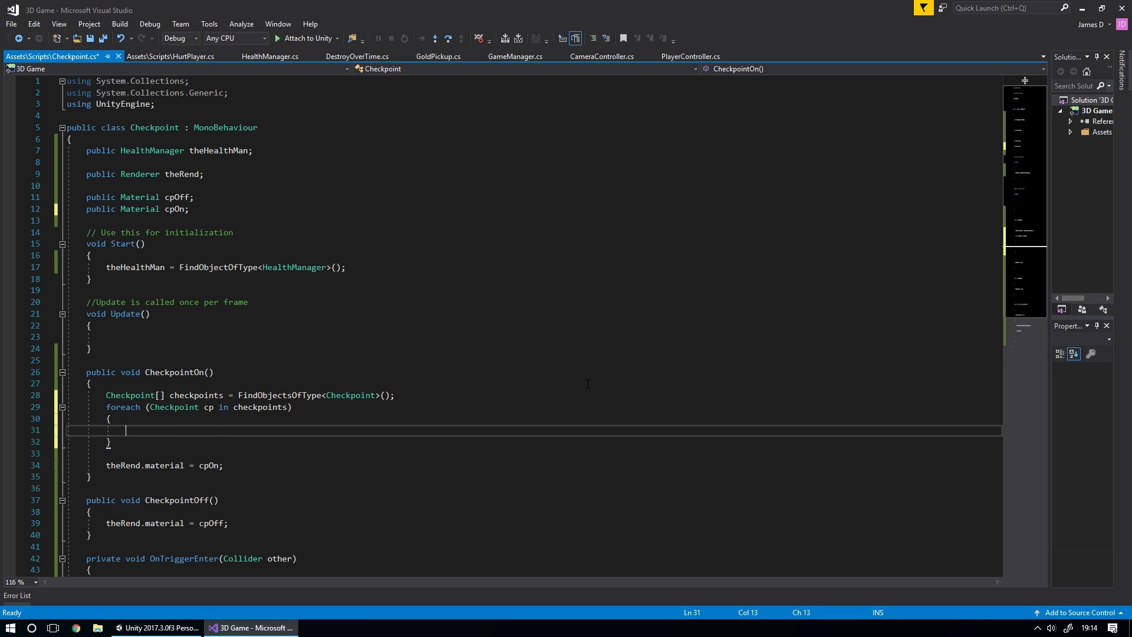
Step: Insert blank lines between Update() and CheckpointOn() and list cp1, cp2, cp3, cp4 and cp5 there on separate lines
left_click(177, 358)
key("Return")
key("Return")
key("Return")
key("Return")
key("Up")
key("Up")
key("Up")
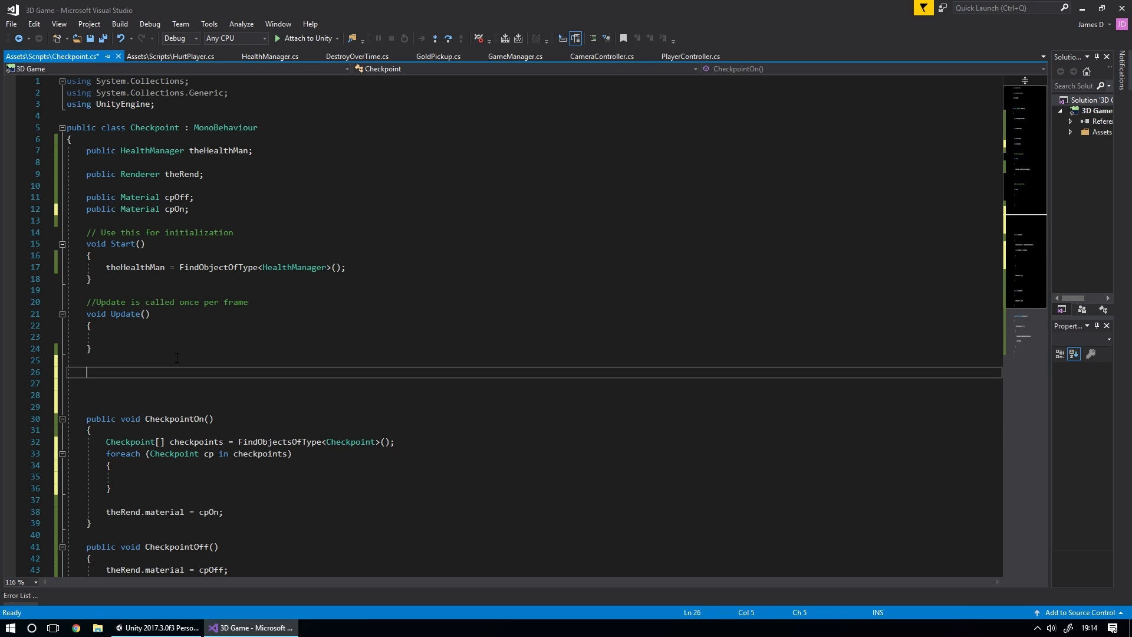
type("cp1")
key("Return")
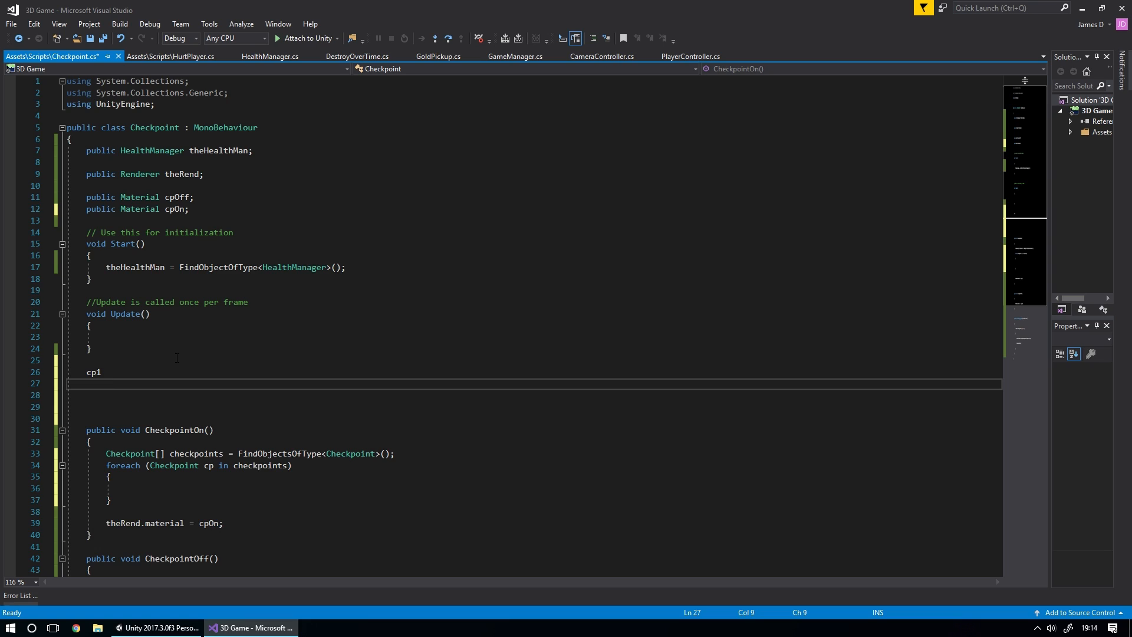
type("cp2")
key("Return")
type("cp3")
key("Return")
type("cp4")
key("Return")
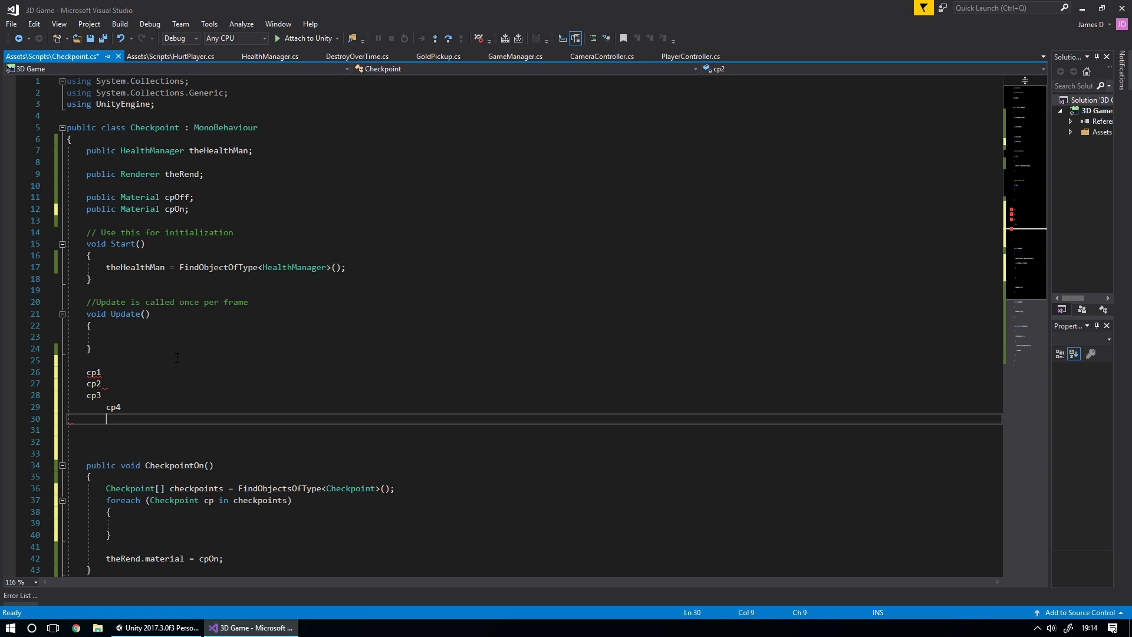
type("cp5")
Step: Remove the extra indentation before cp5 and cp4 so they align with the other entries in the list
key("Home")
key("BackSpace")
key("BackSpace")
key("BackSpace")
key("BackSpace")
key("Up")
key("Home")
key("BackSpace")
key("BackSpace")
key("BackSpace")
key("BackSpace")
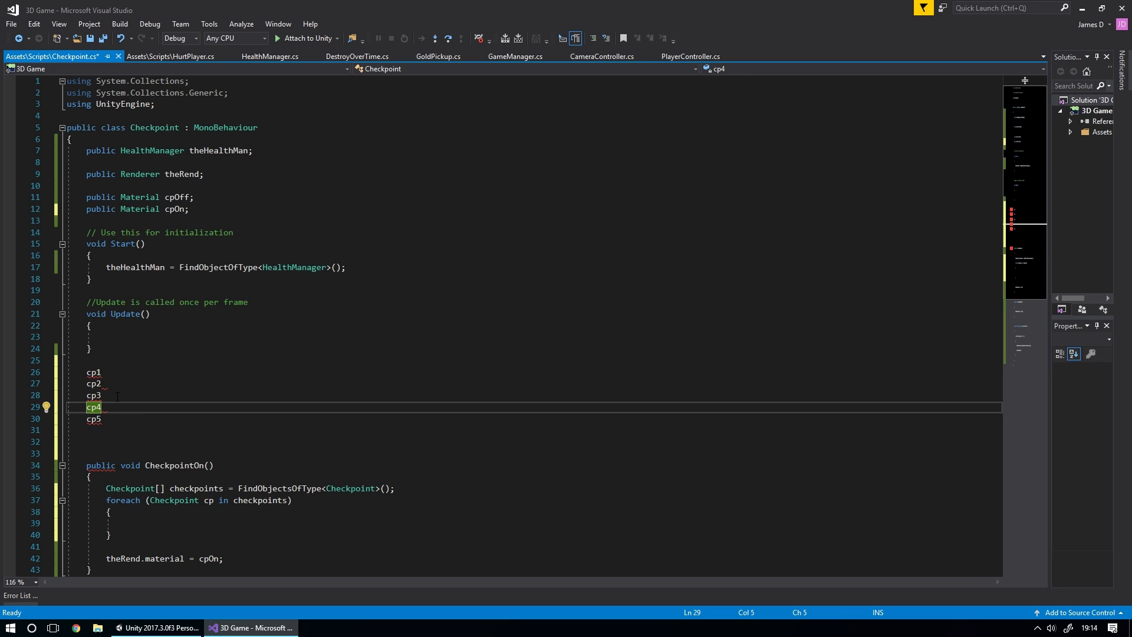
Step: Call cp.CheckpointOff(); inside the body of the foreach loop
double_click(96, 374)
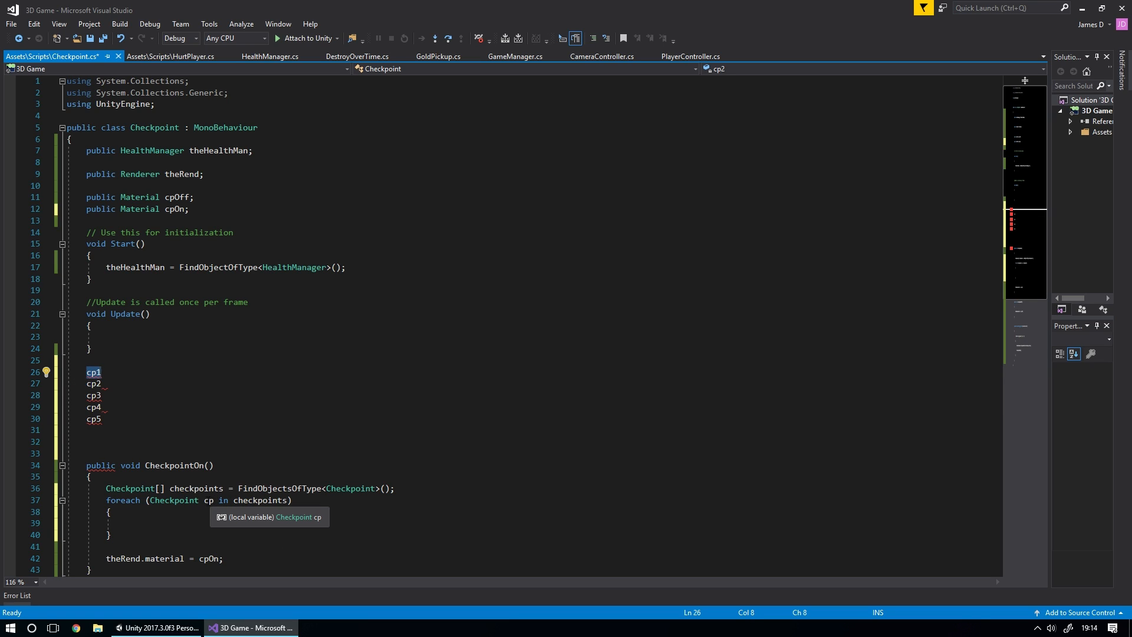
double_click(208, 501)
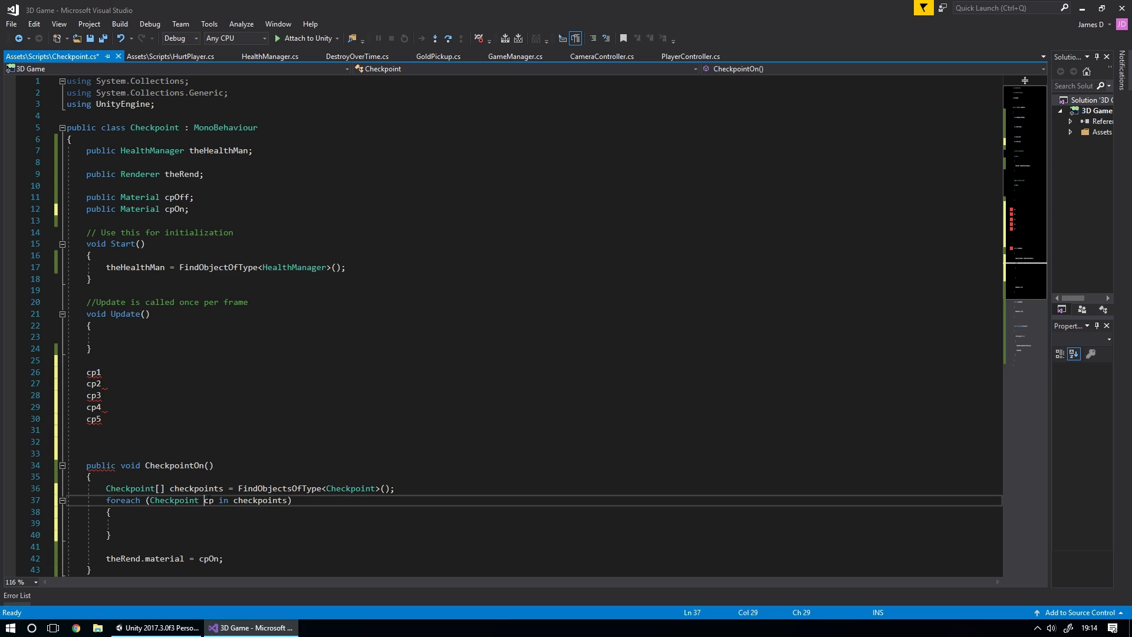
left_click(133, 525)
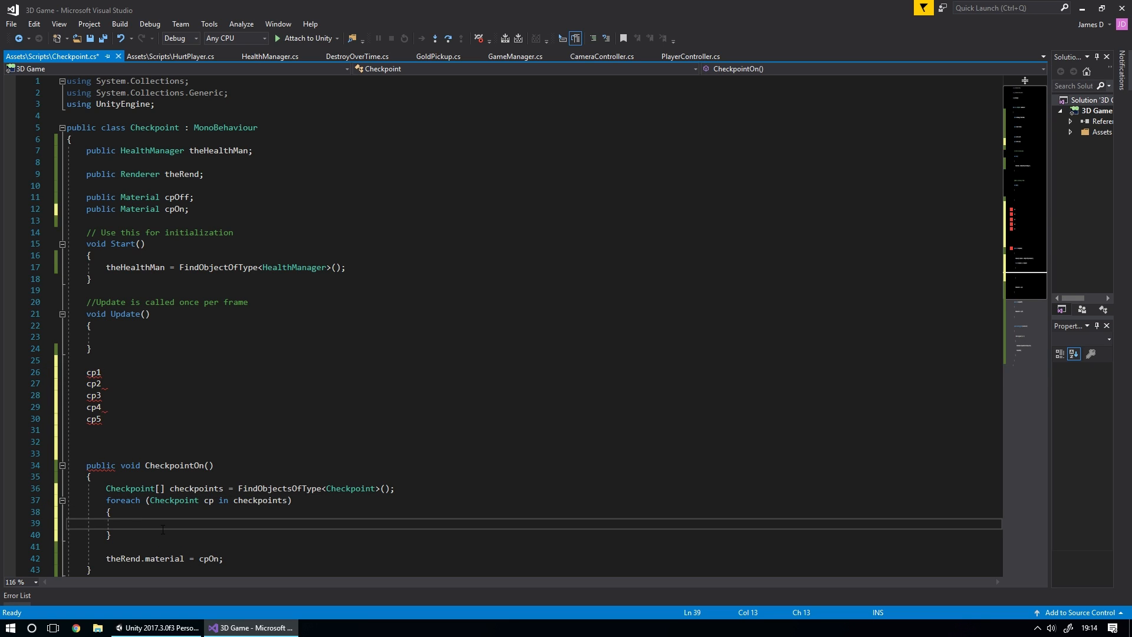
type("cp.")
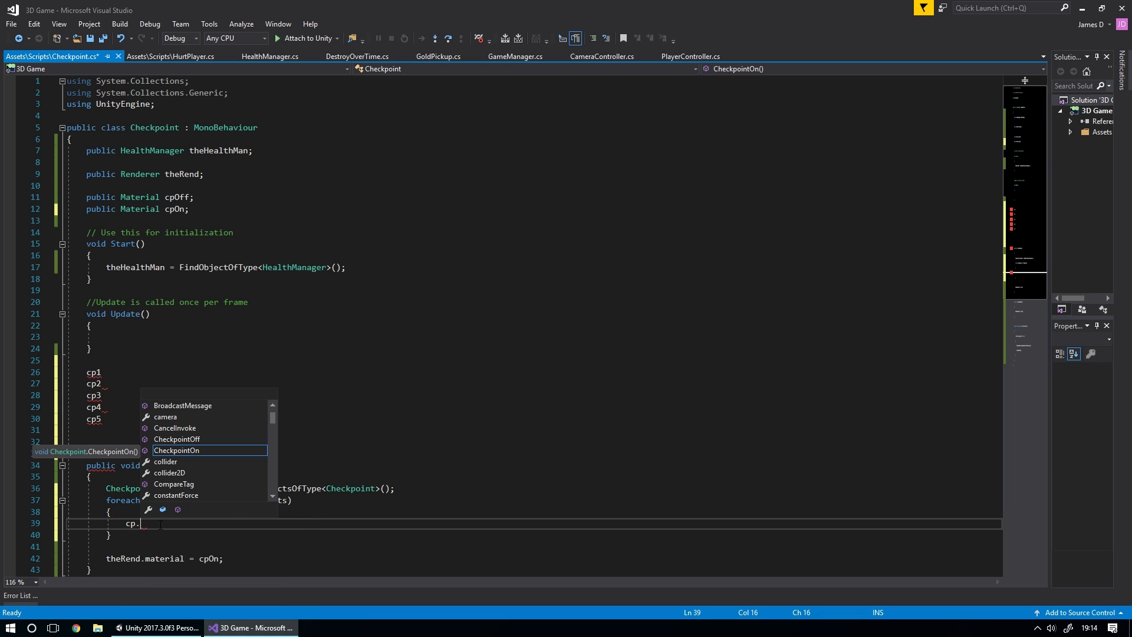
type("Chec")
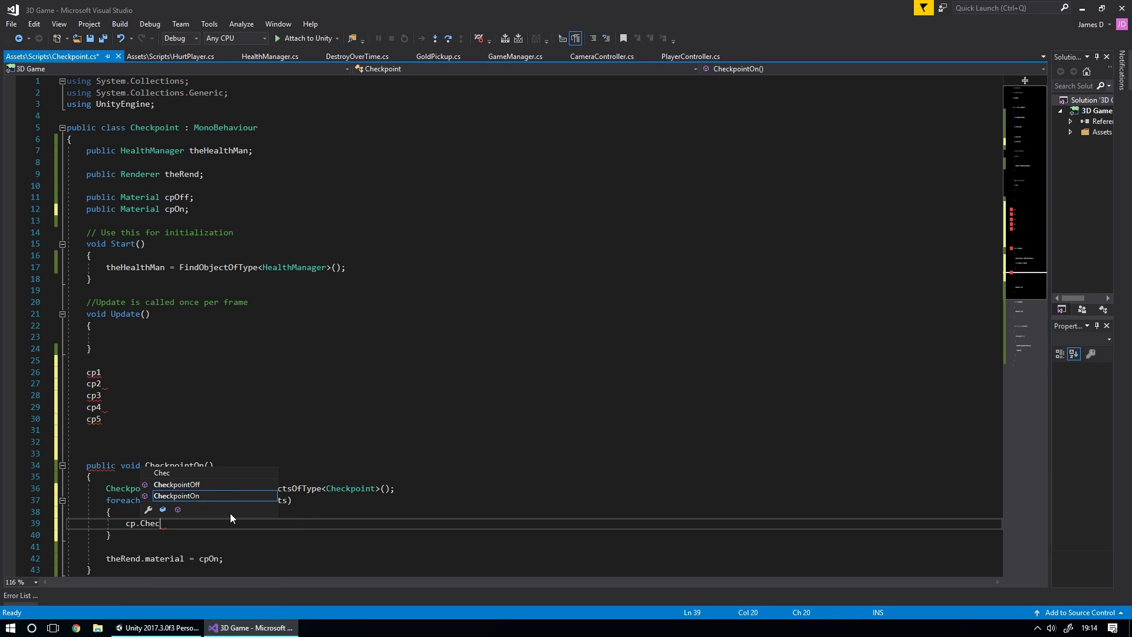
key("Up")
key("Tab")
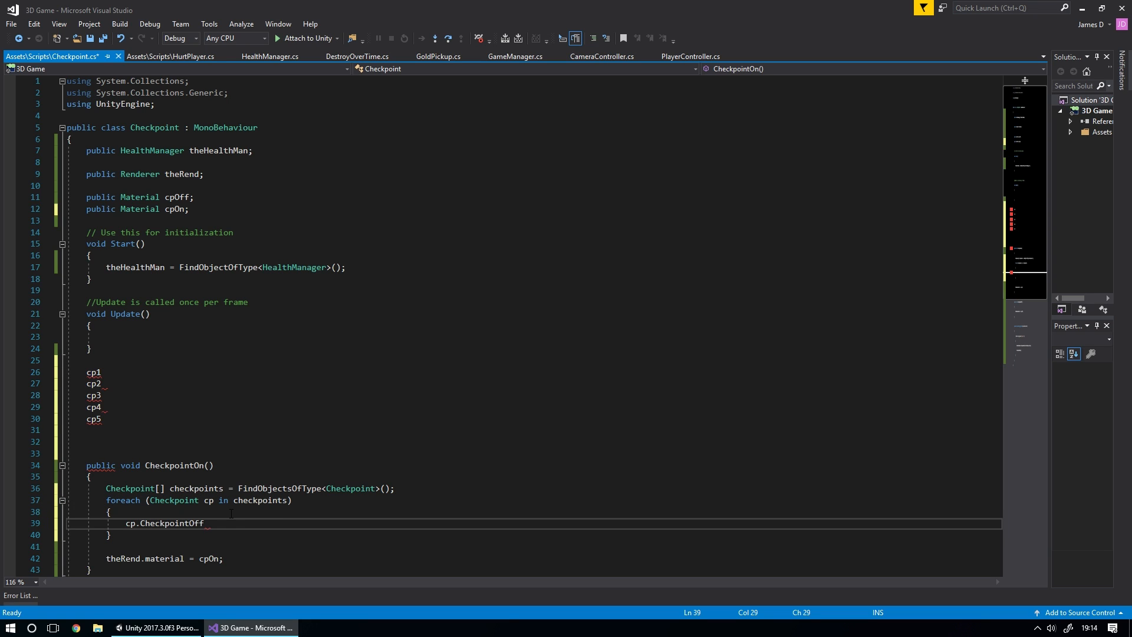
type("();")
Step: Examine the cp1 to cp5 list alongside the foreach loop in CheckpointOn() to trace how it processes each checkpoint
scroll(272, 515, "down", 3)
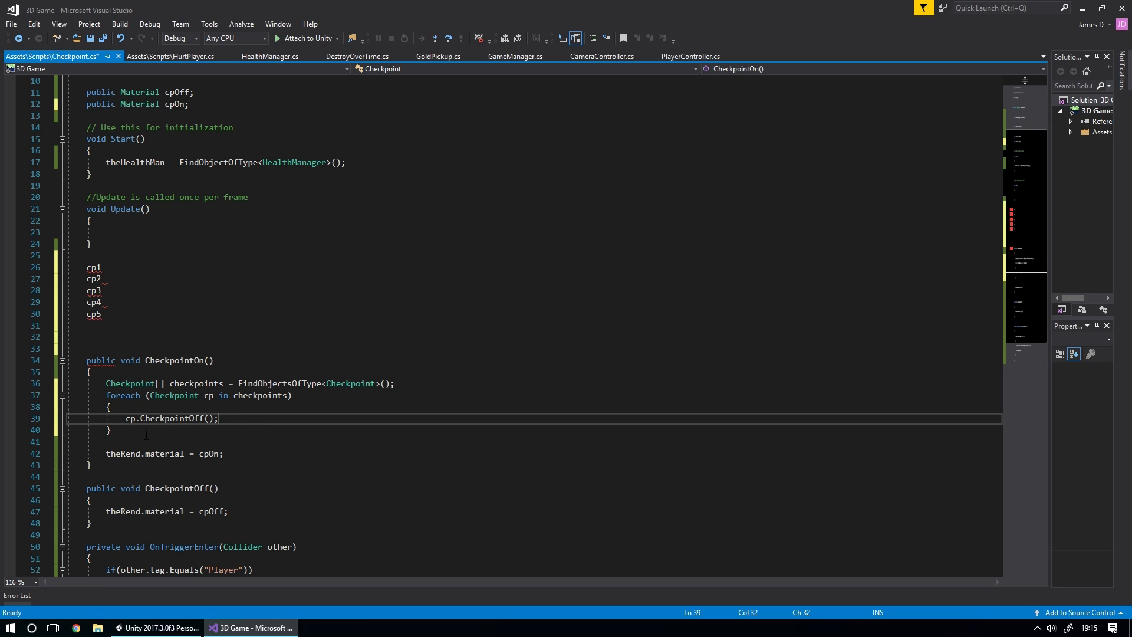
left_click_drag(87, 267, 102, 314)
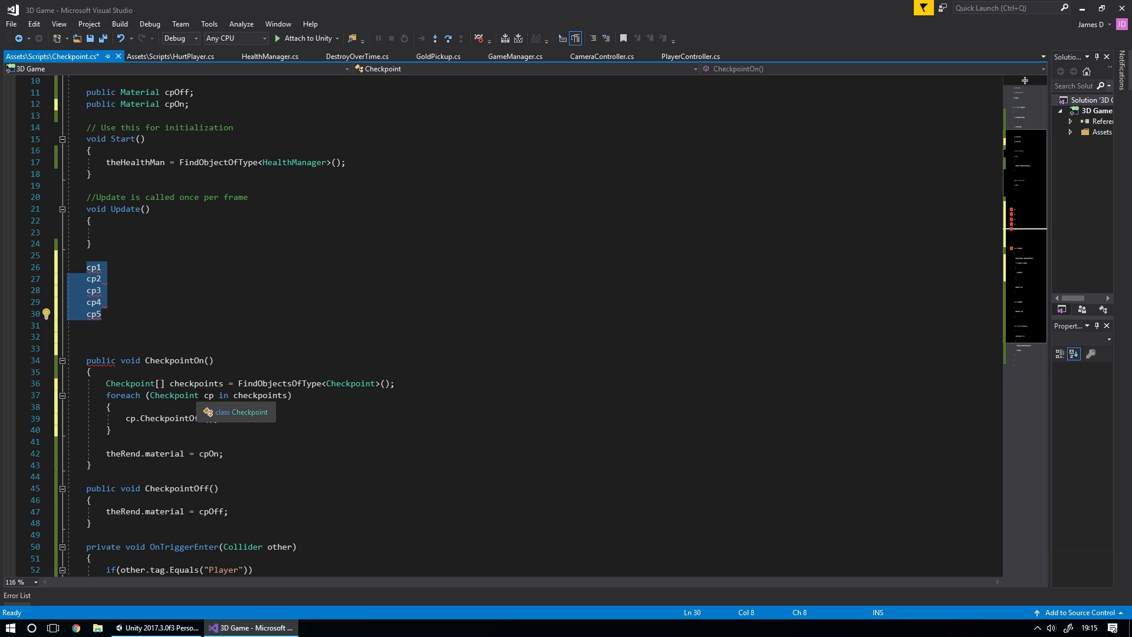
left_click(95, 268)
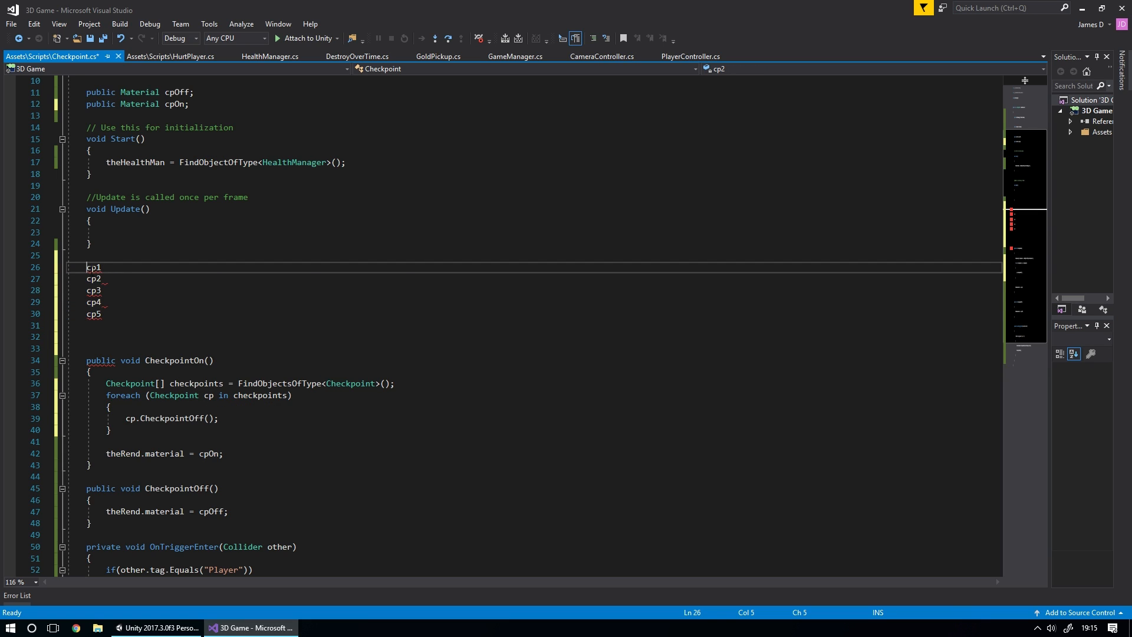
left_click_drag(100, 267, 102, 268)
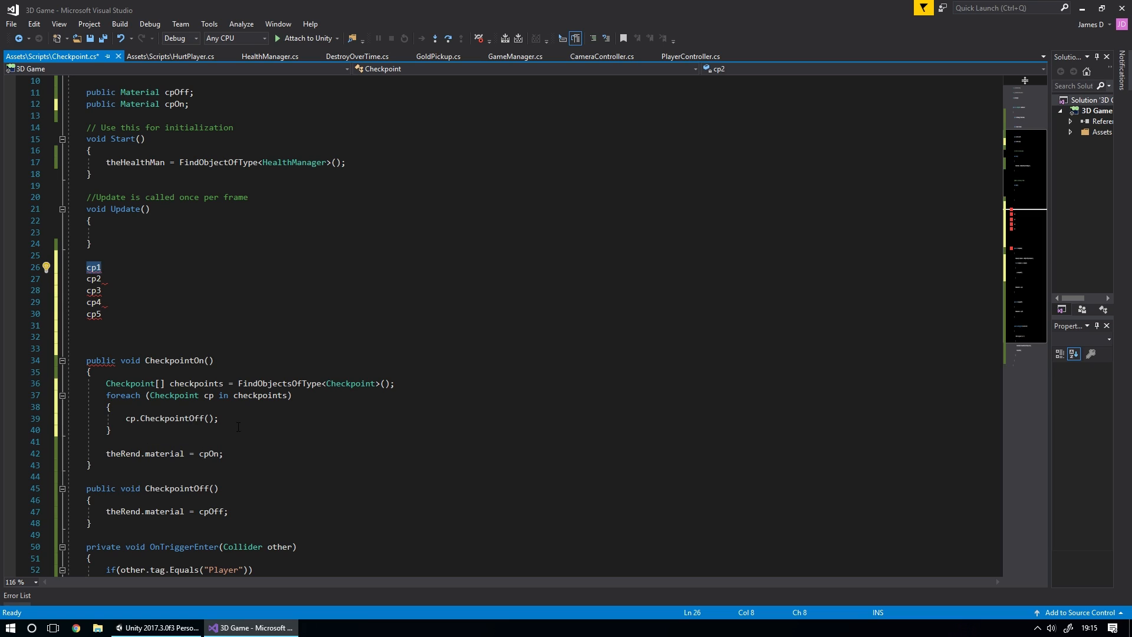
left_click(119, 428)
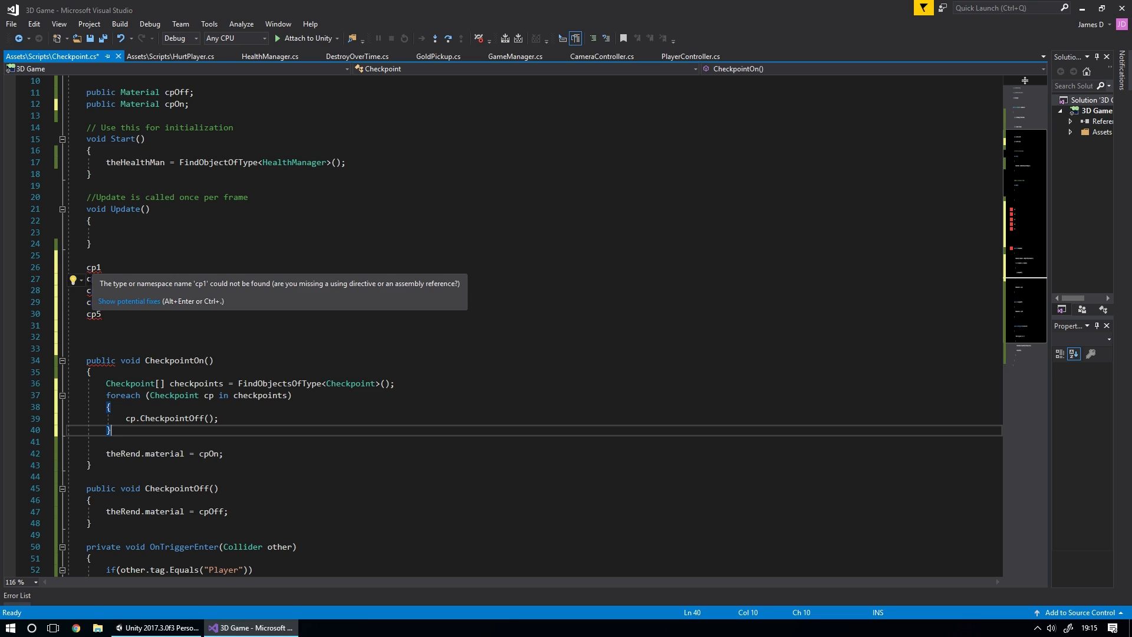
double_click(94, 279)
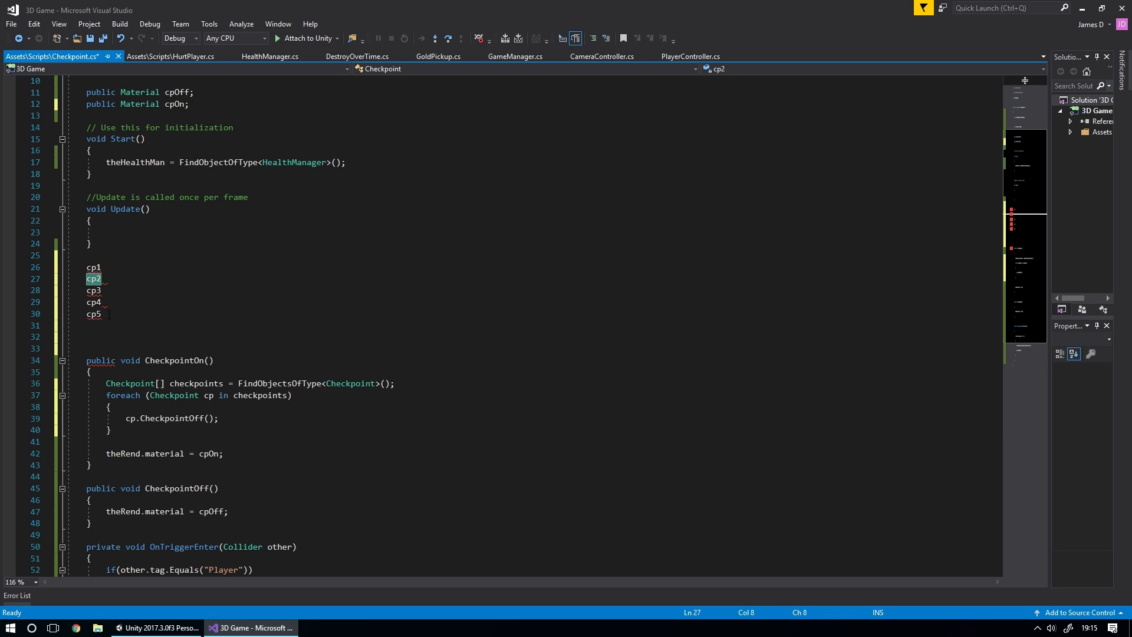
double_click(112, 290)
double_click(117, 396)
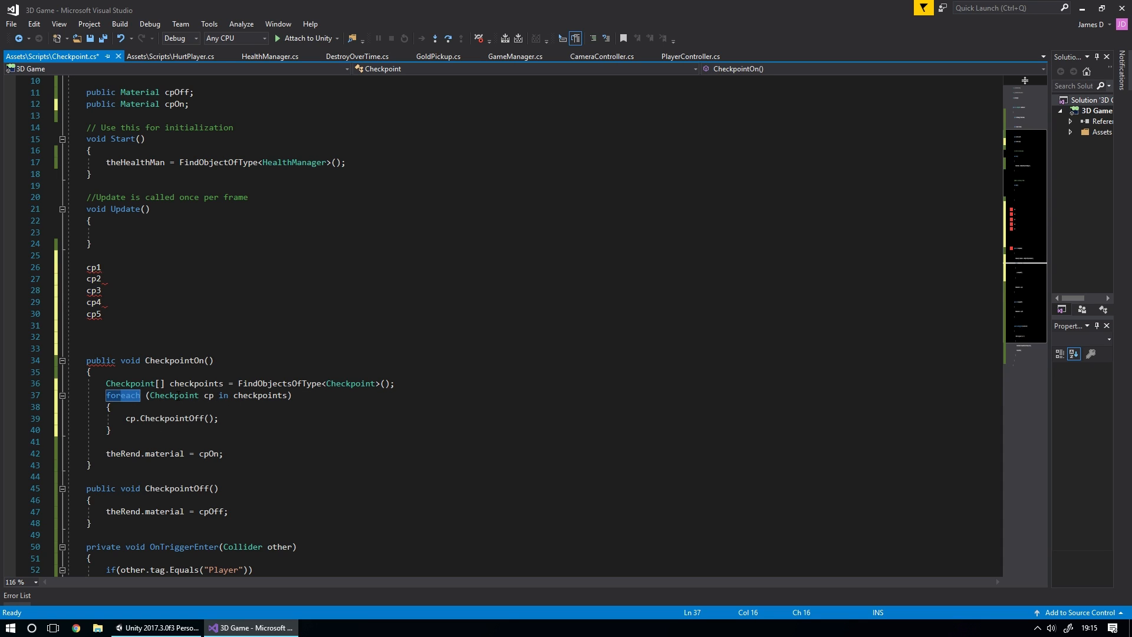
left_click_drag(214, 395, 150, 396)
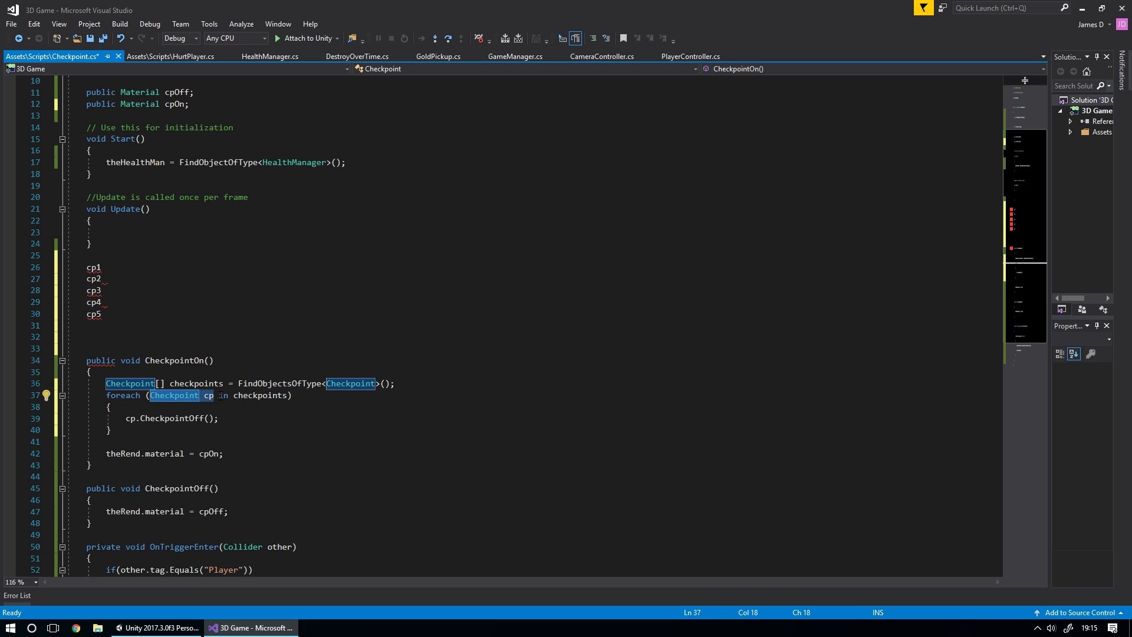
Step: Delete the cp1 to cp5 list between Update() and CheckpointOn(), then save the Checkpoint.cs script
left_click_drag(234, 396, 290, 395)
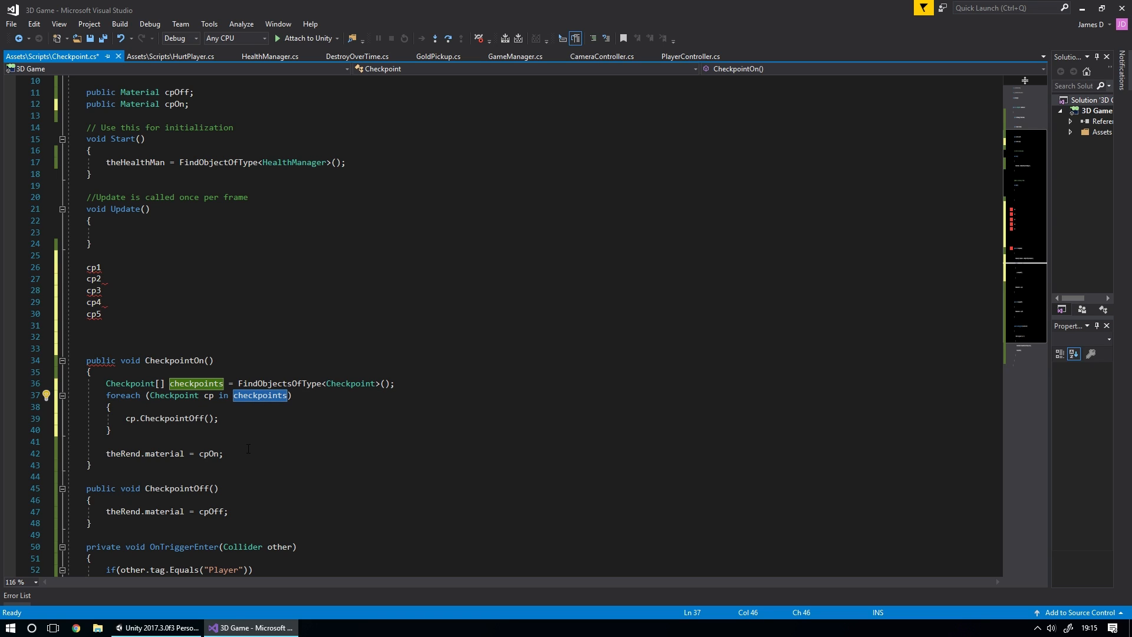
left_click_drag(114, 319, 125, 246)
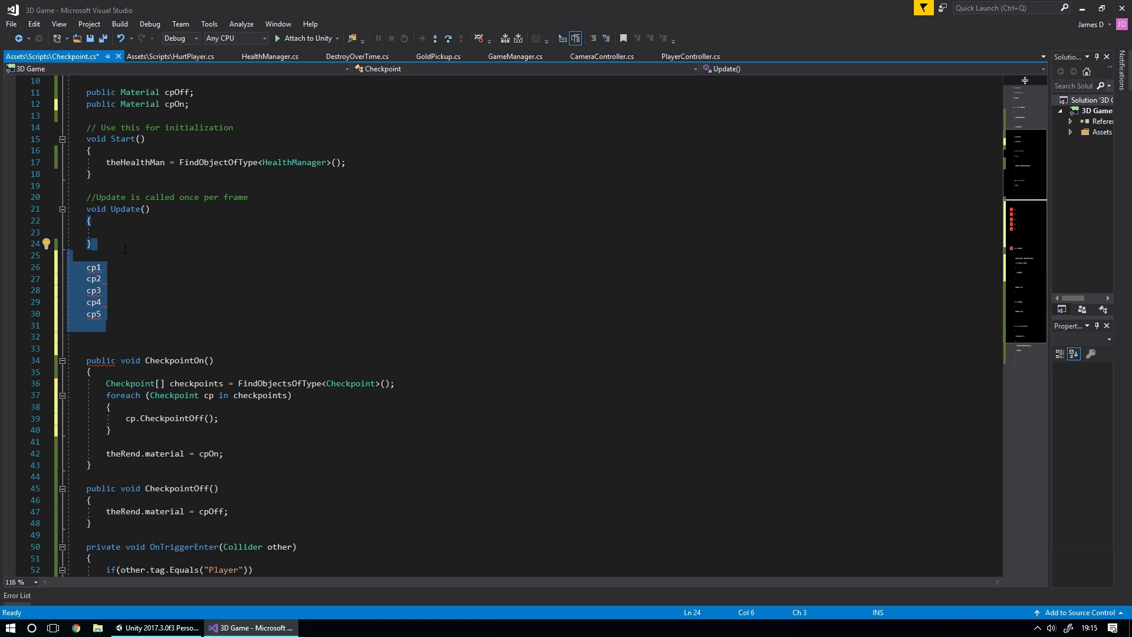
key("BackSpace")
left_click_drag(106, 314, 291, 316)
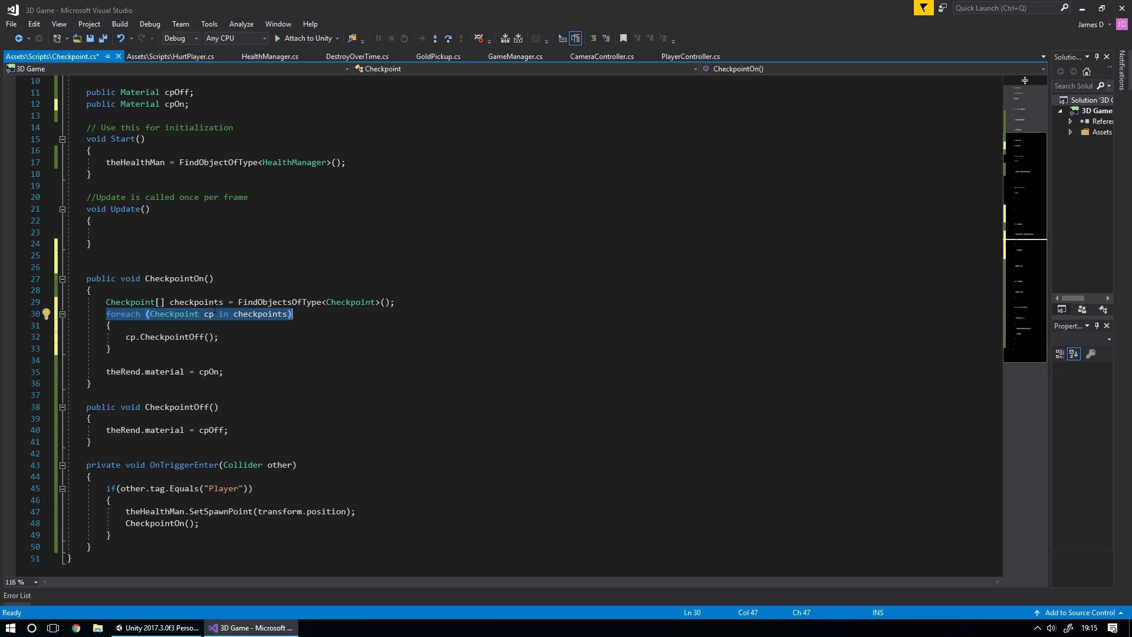
key("ctrl+s")
Step: Switch to Unity, play the game and run the character through both ground checkpoints in turn to test their material changes
left_click(156, 627)
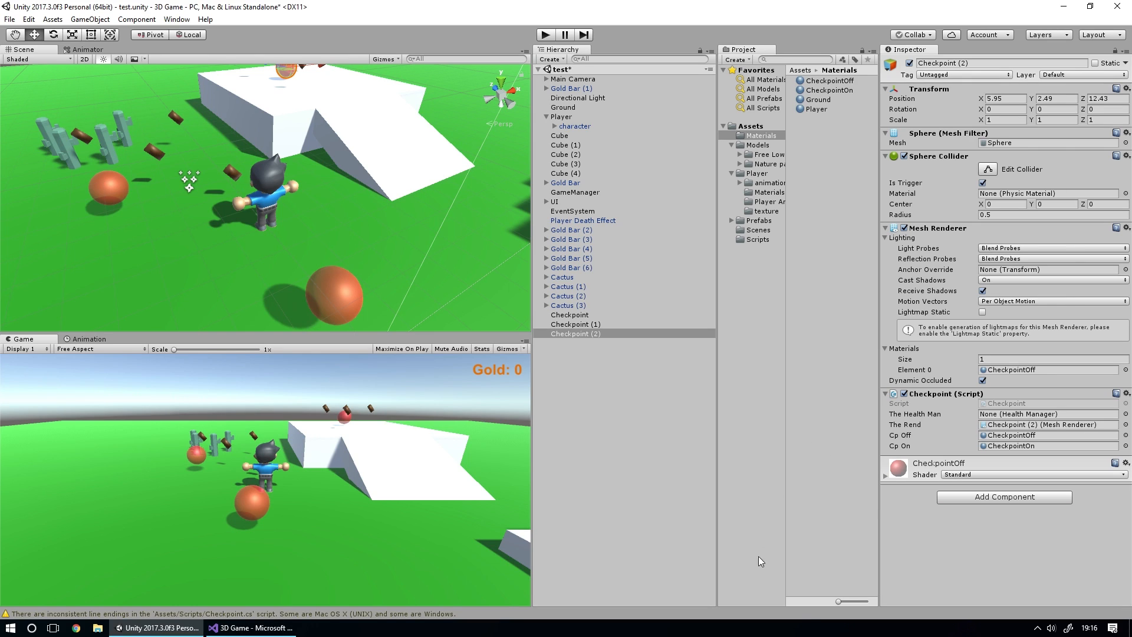
left_click(547, 36)
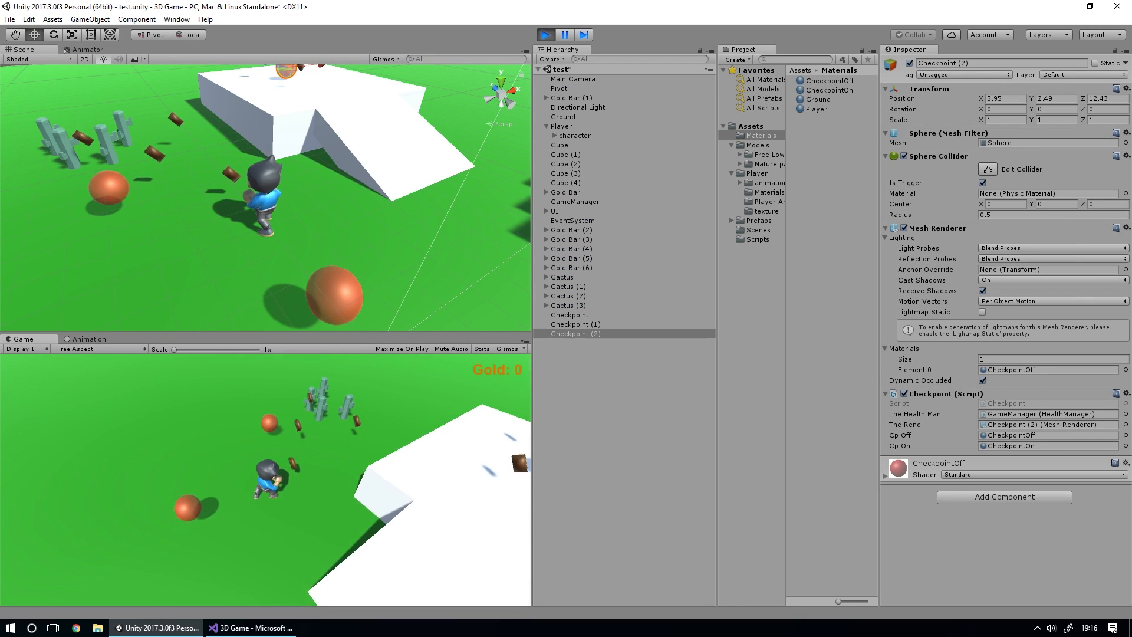
key("w")
key("s")
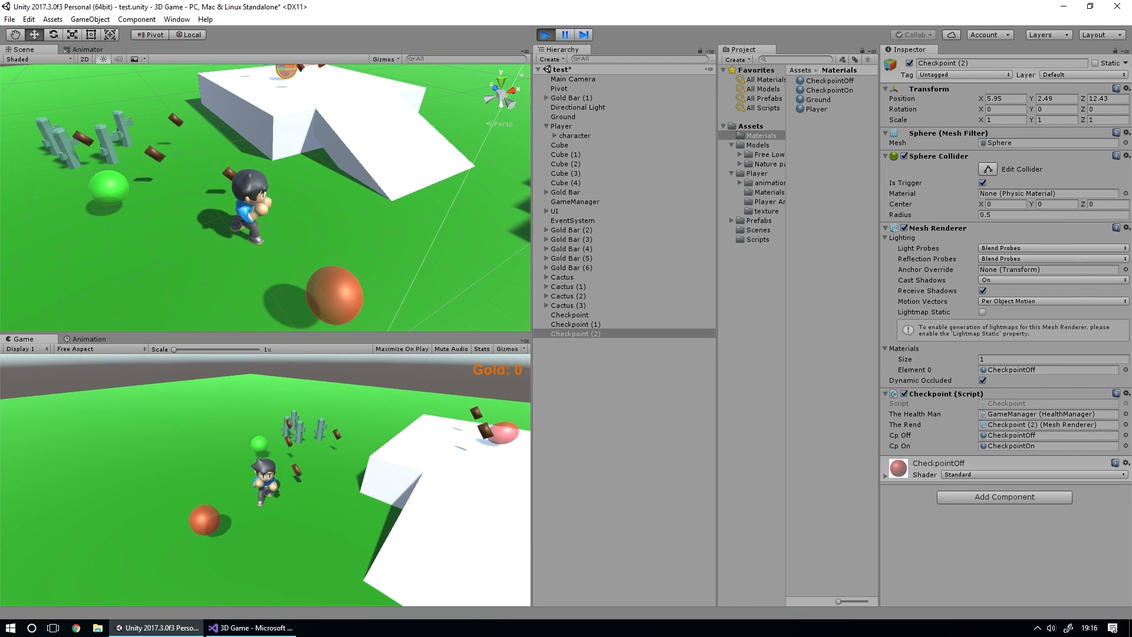
key("w")
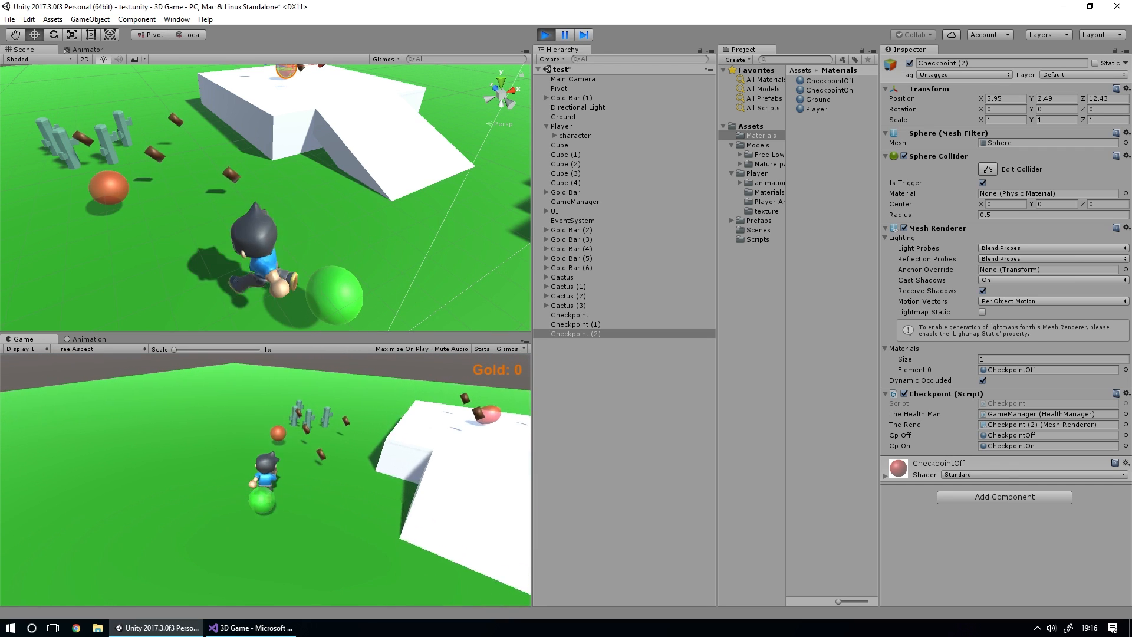
key("s")
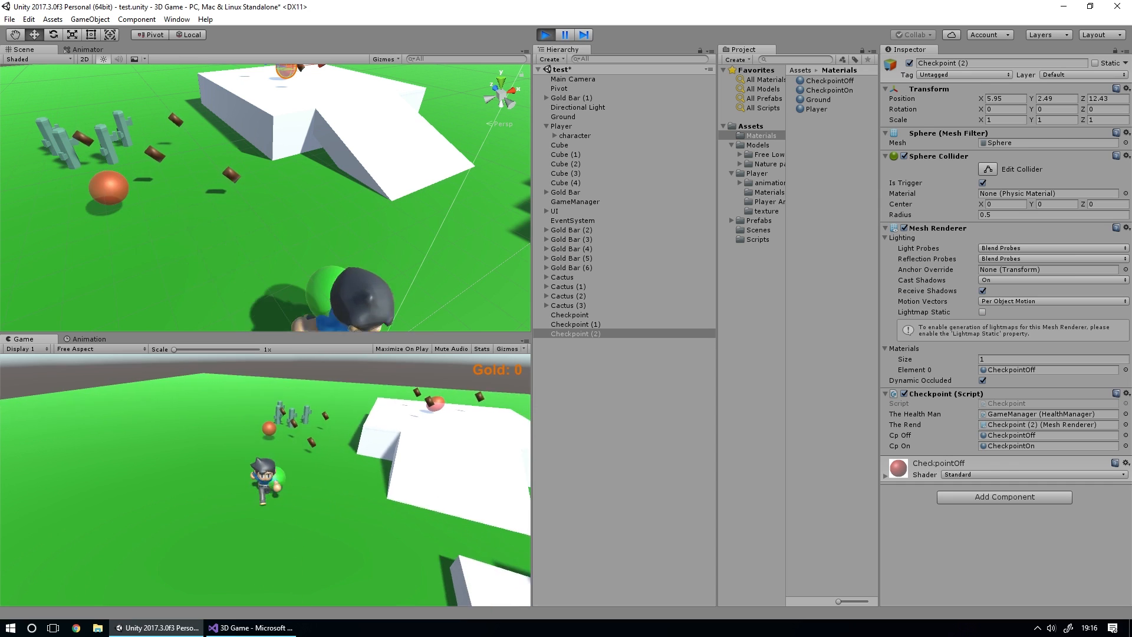
key("w")
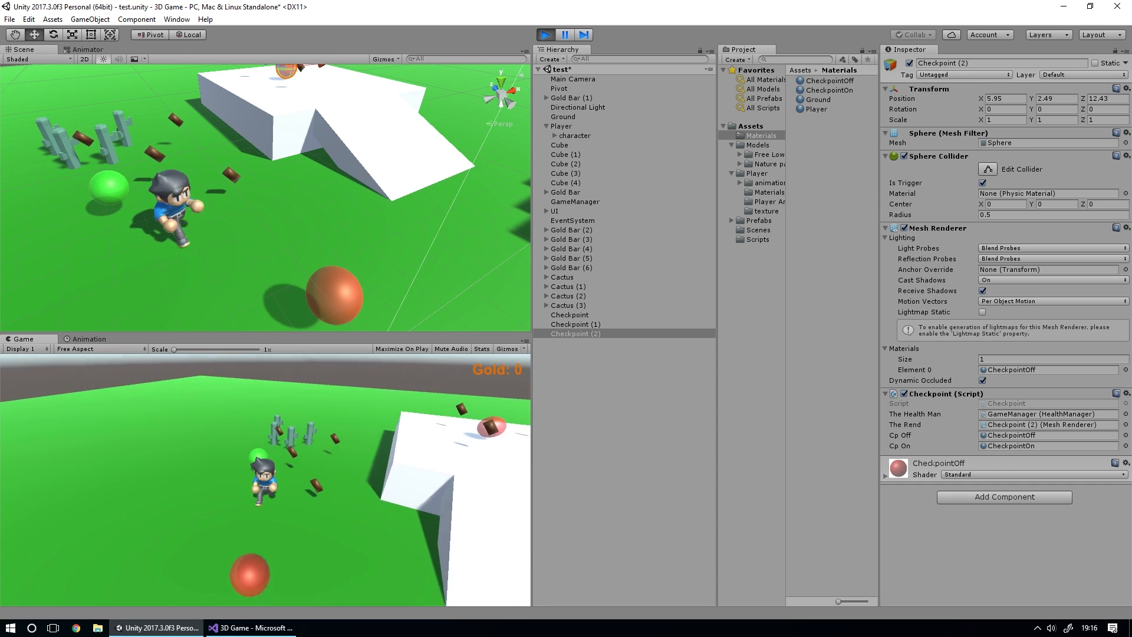
Step: Run the character up onto the white platform, collecting gold bars and touching the checkpoint on top
key("w")
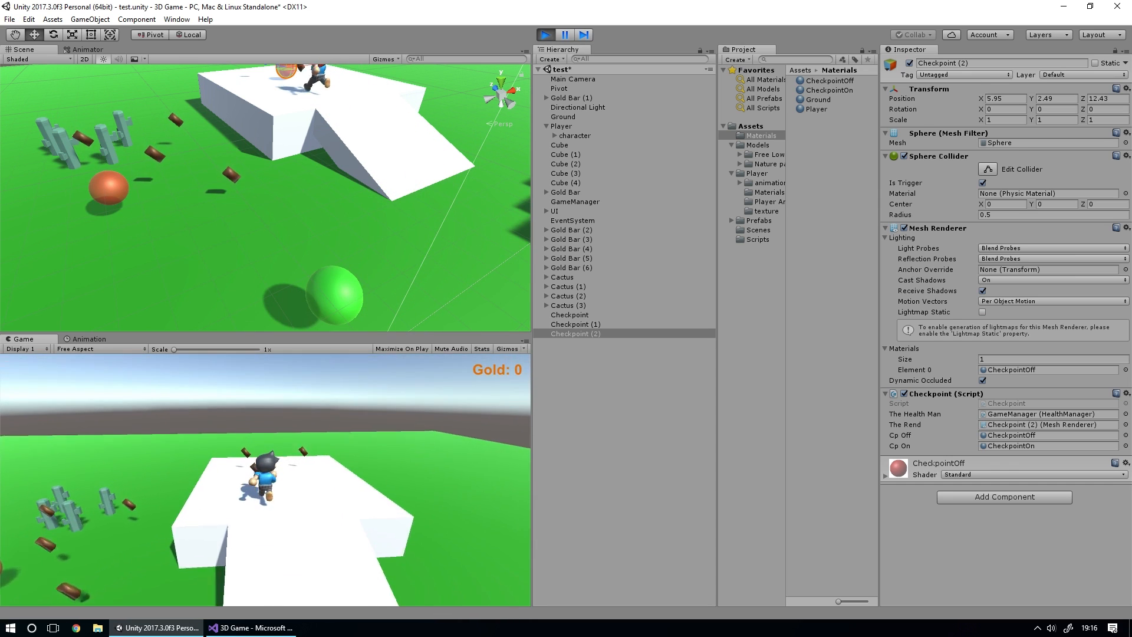
key("s")
key("w")
key("space")
key("w")
key("s")
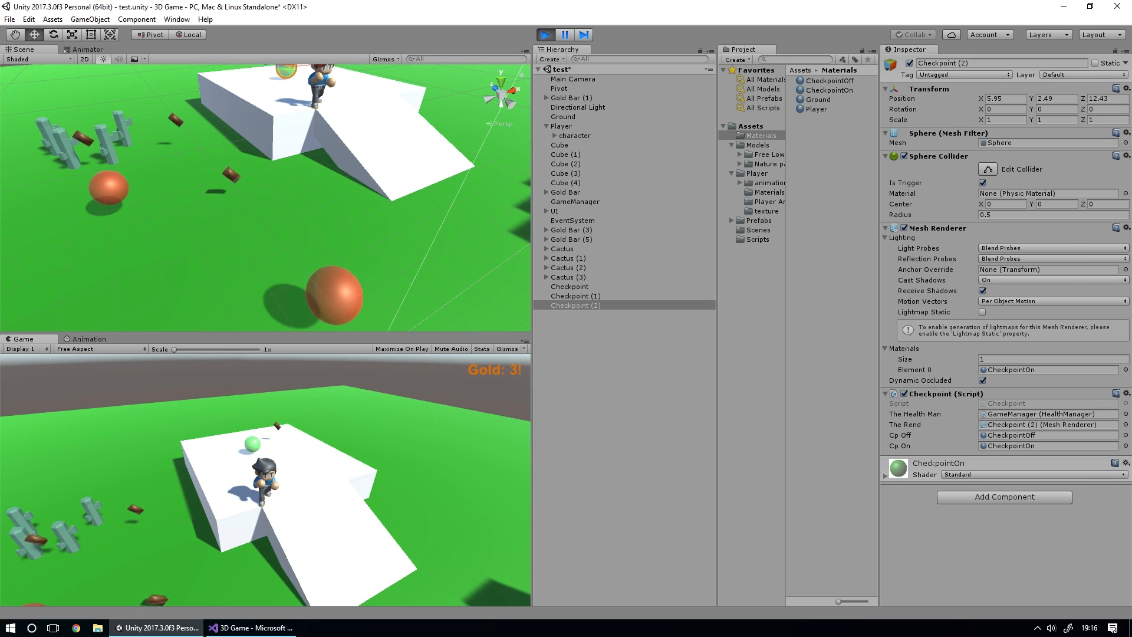
Step: Glance back at the Checkpoint.cs code, then return to the running game and run the character repeatedly between the two ground checkpoints
left_click(243, 628)
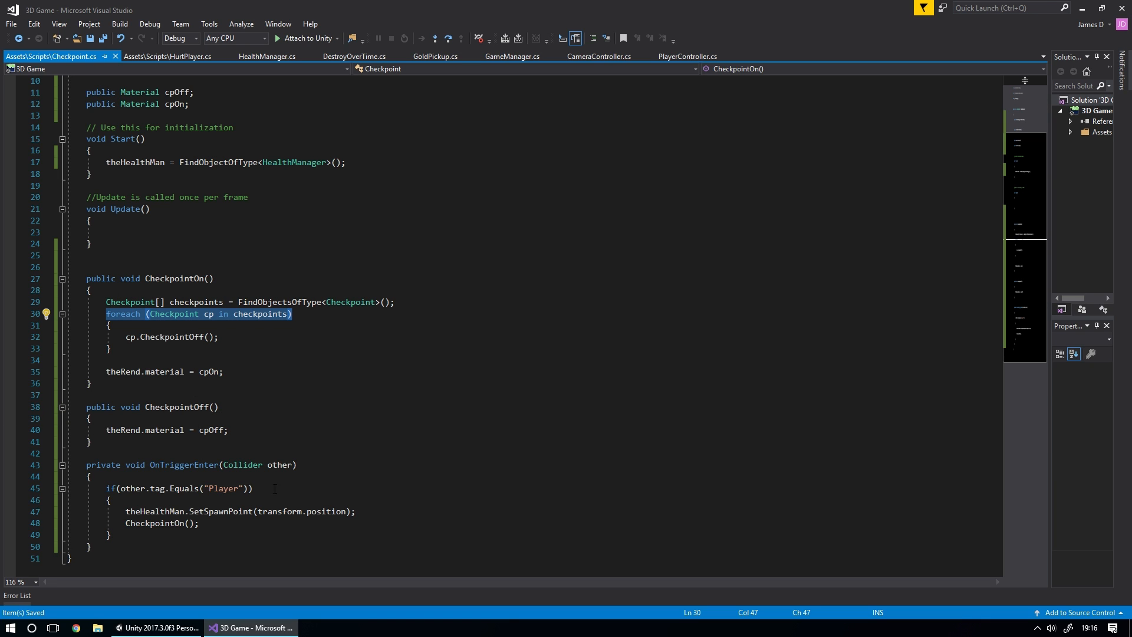
left_click(156, 627)
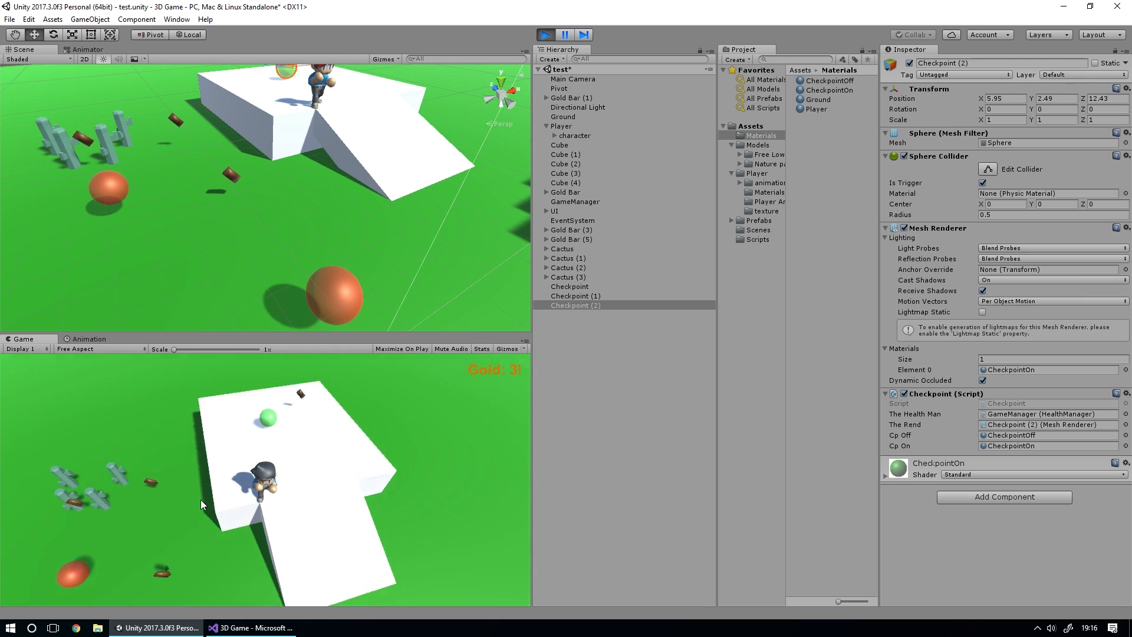
key("a")
key("w")
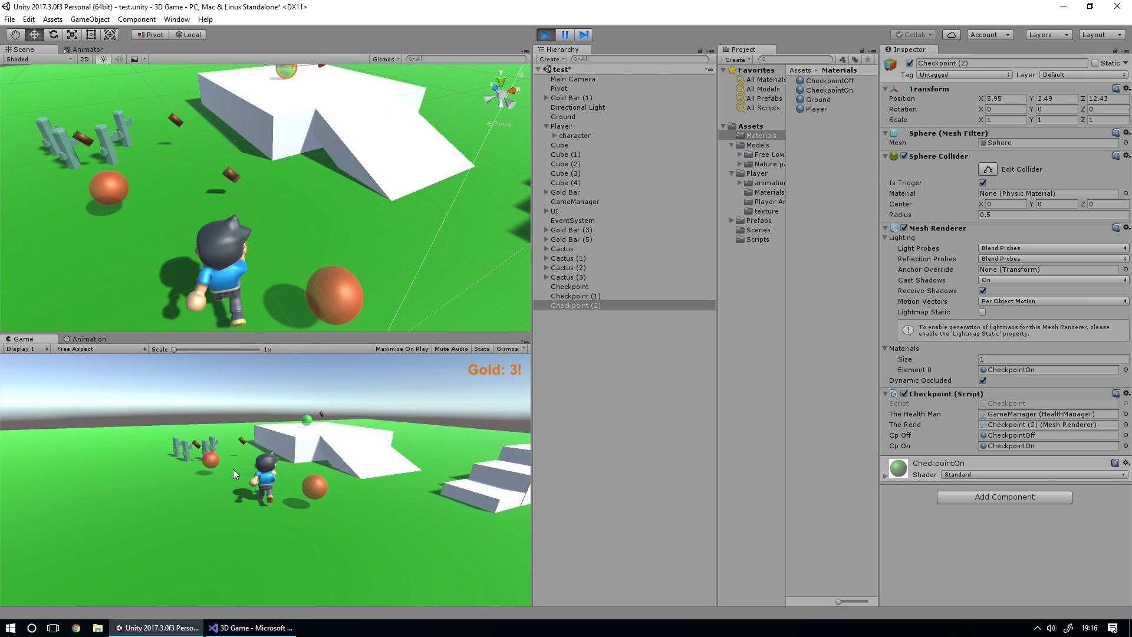
key("d")
key("s")
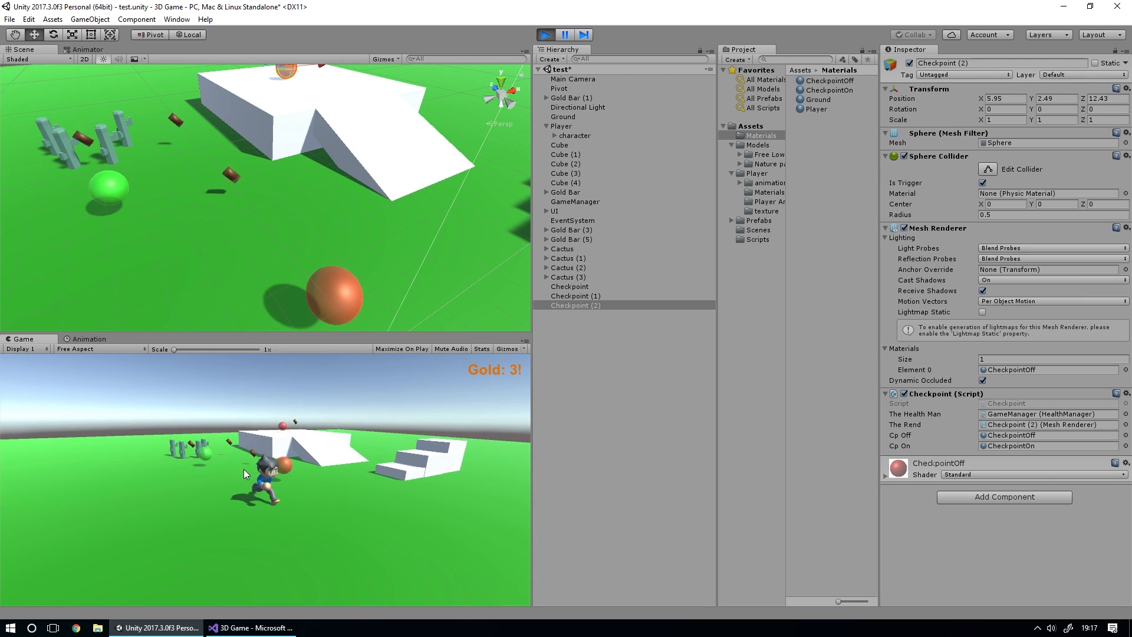
key("w")
key("w")
key("space")
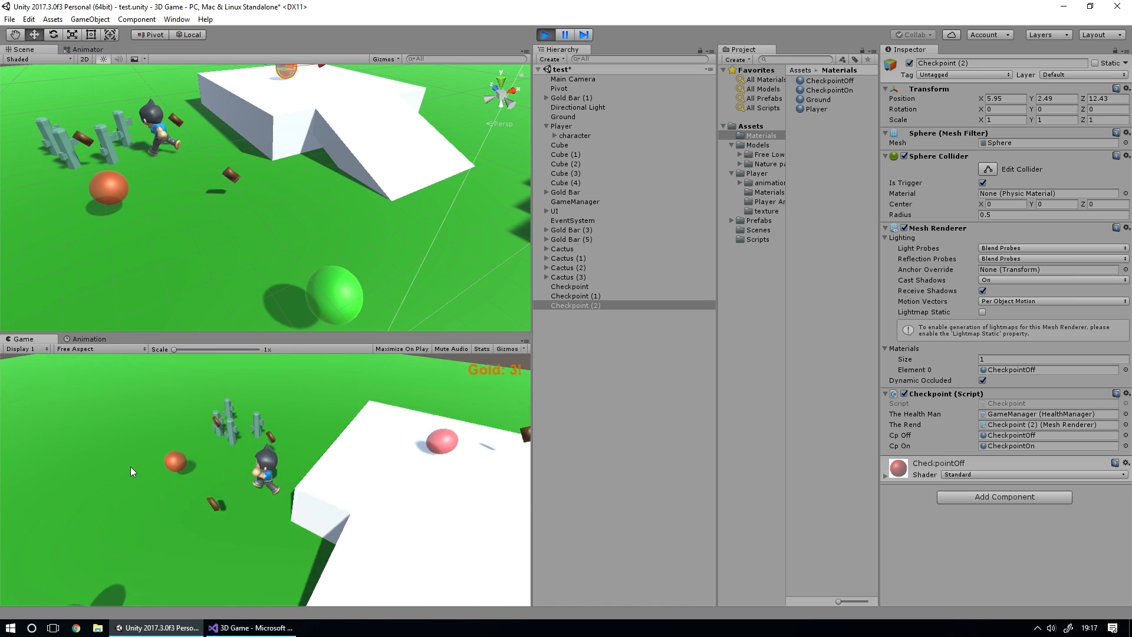
key("a")
key("s")
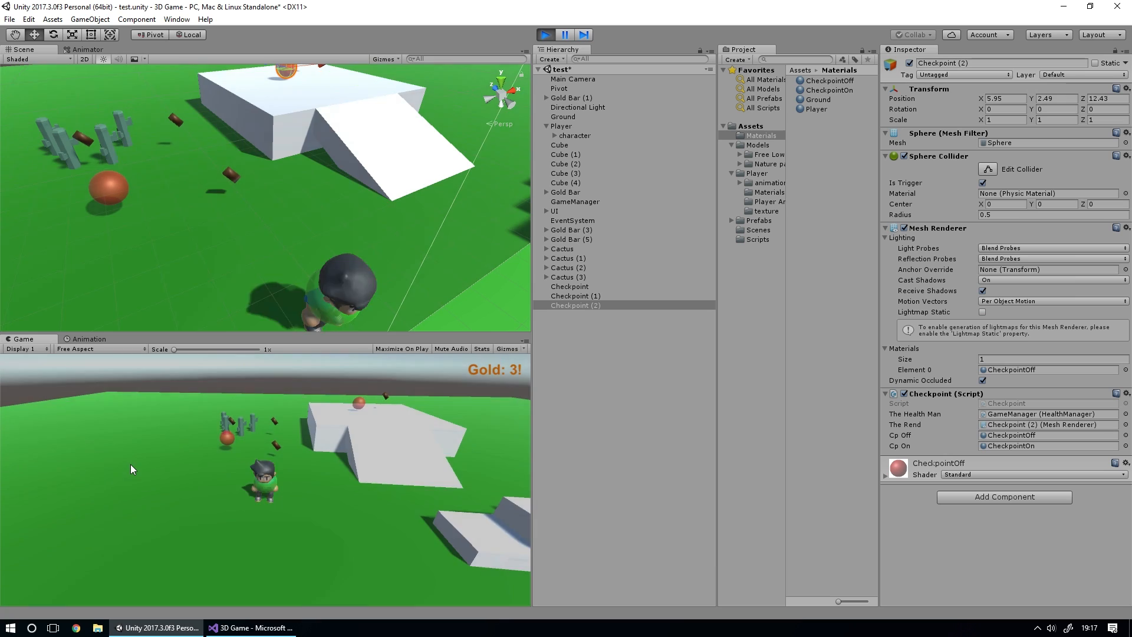
key("a")
key("s")
key("d")
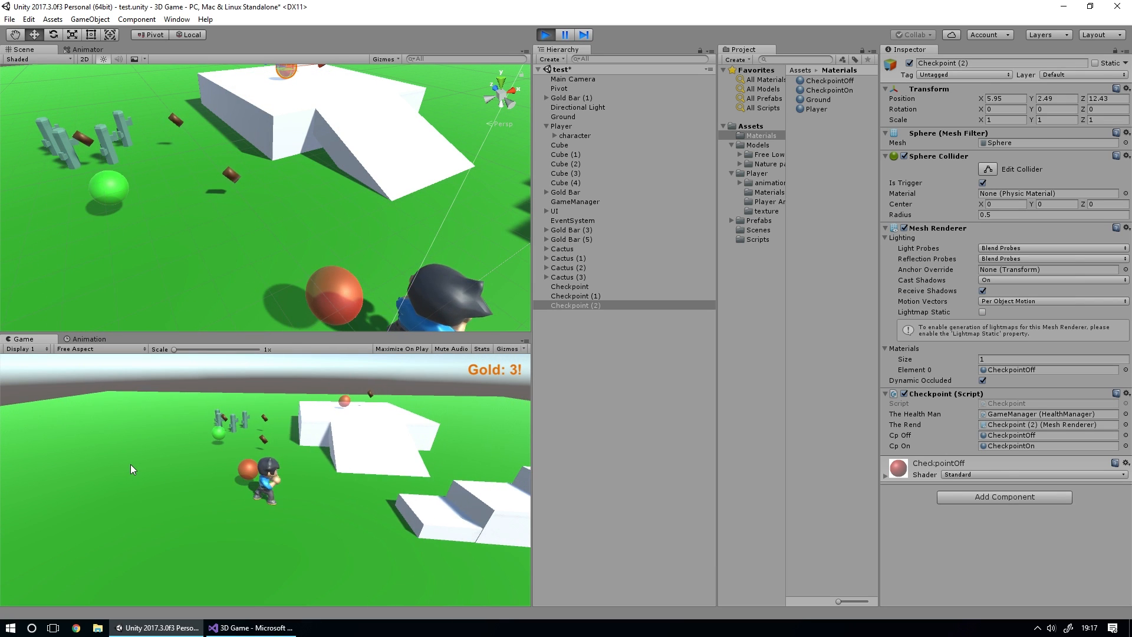
key("w")
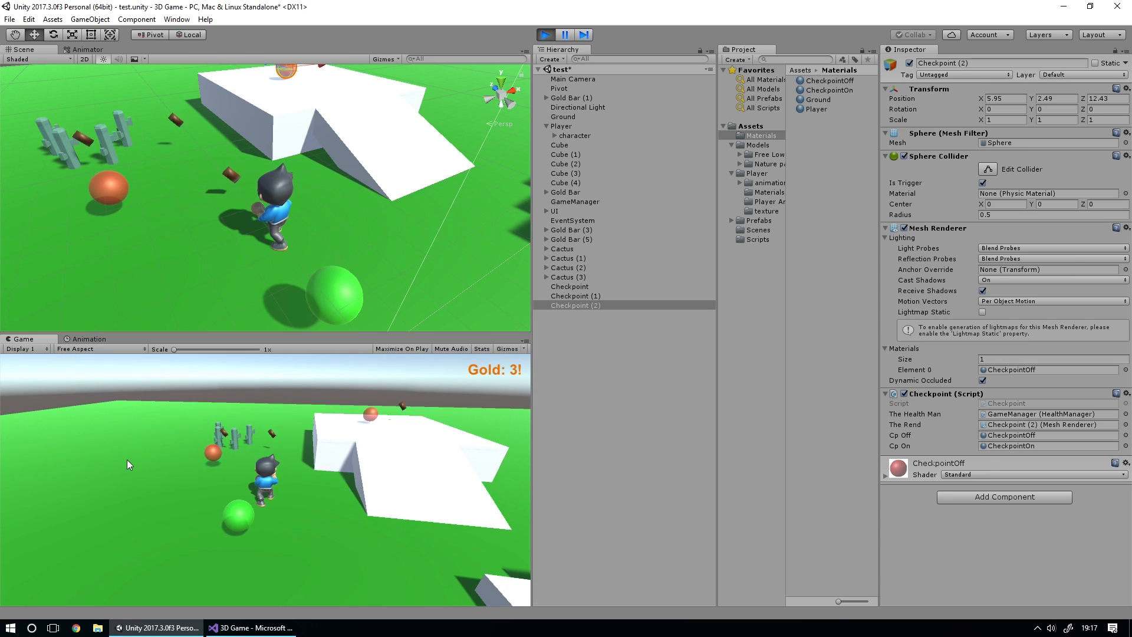